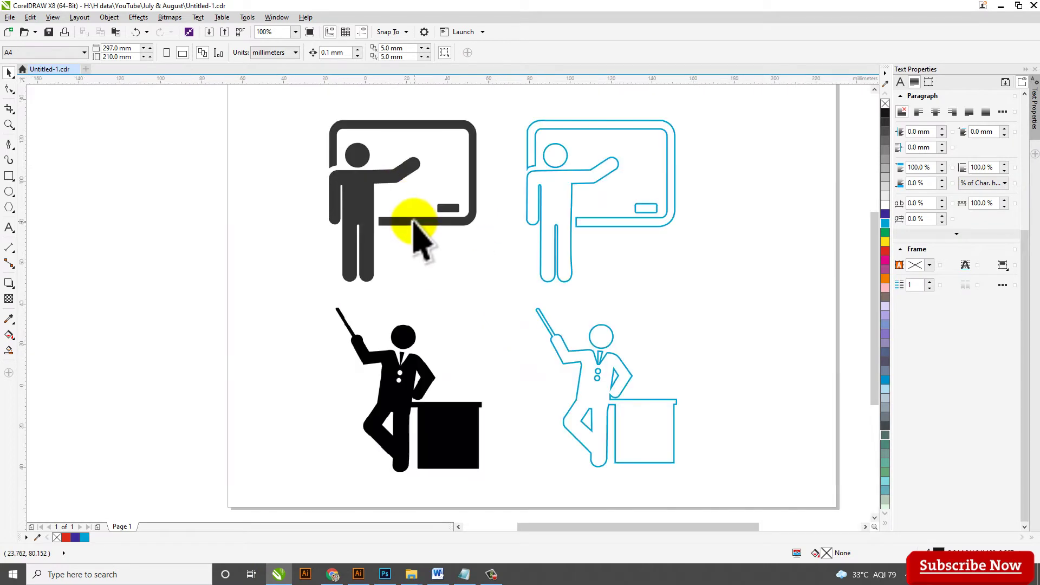
- Examine the two black teacher icons and their blue outline tracings on page 1
{"action": "key", "text": "z"}
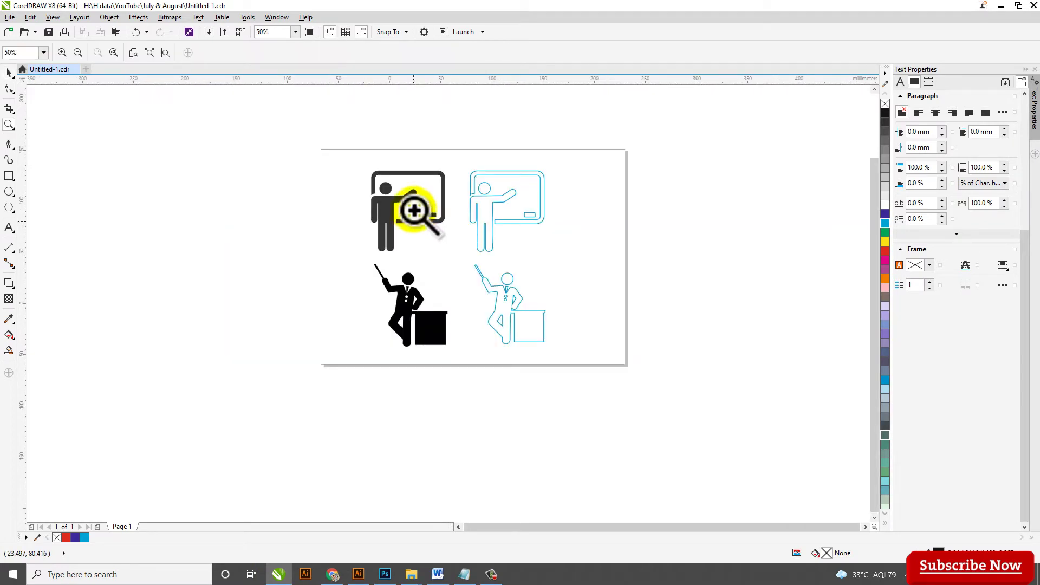
{"action": "left_click_drag", "start_coordinate": [360, 161], "coordinate": [565, 350]}
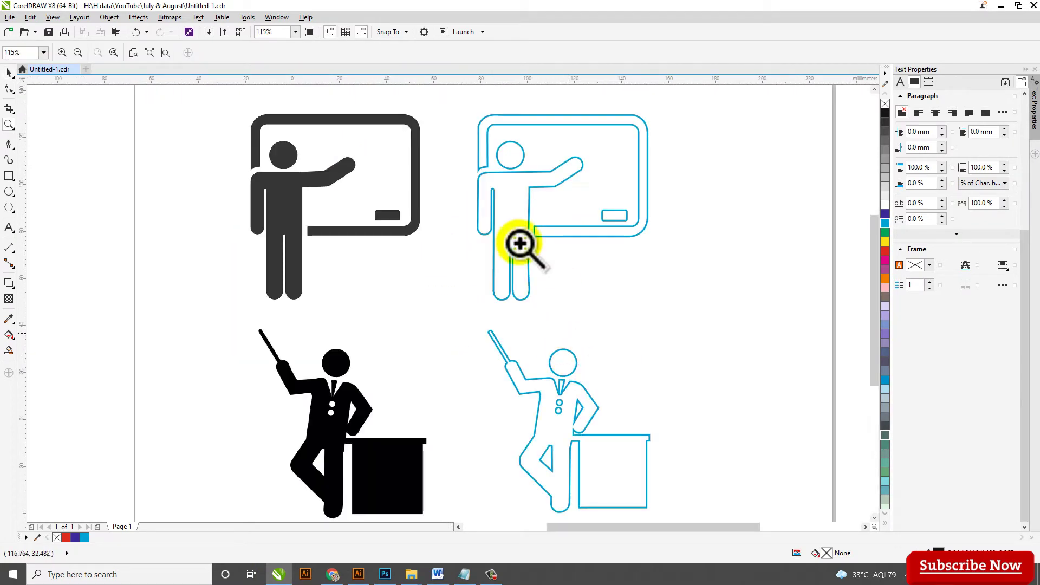
{"action": "left_click", "coordinate": [9, 72]}
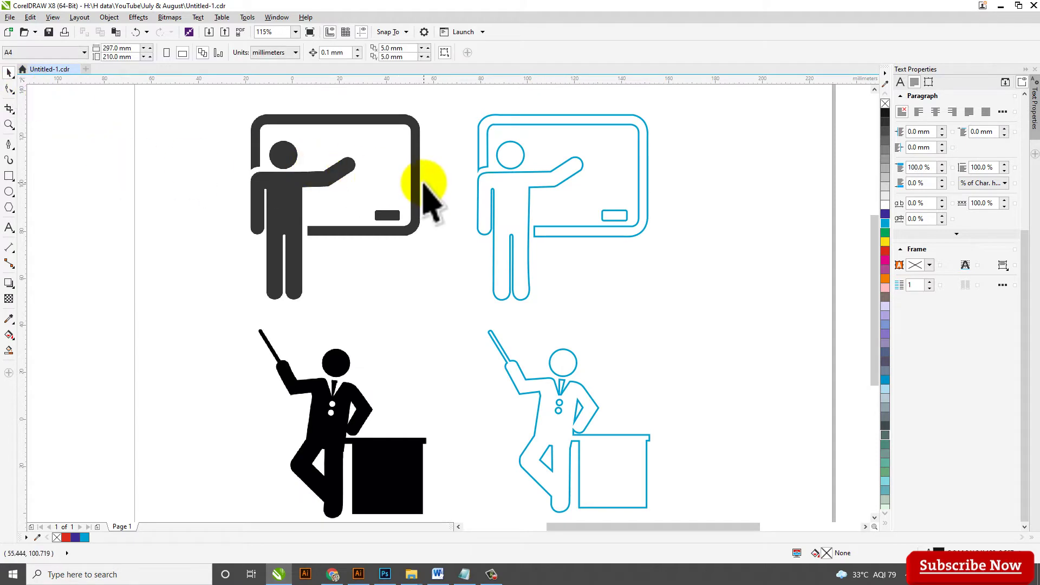
{"action": "scroll", "coordinate": [424, 184], "scroll_direction": "down", "scroll_amount": 1}
{"action": "scroll", "coordinate": [484, 176], "scroll_direction": "up", "scroll_amount": 1}
{"action": "left_click", "coordinate": [491, 178]}
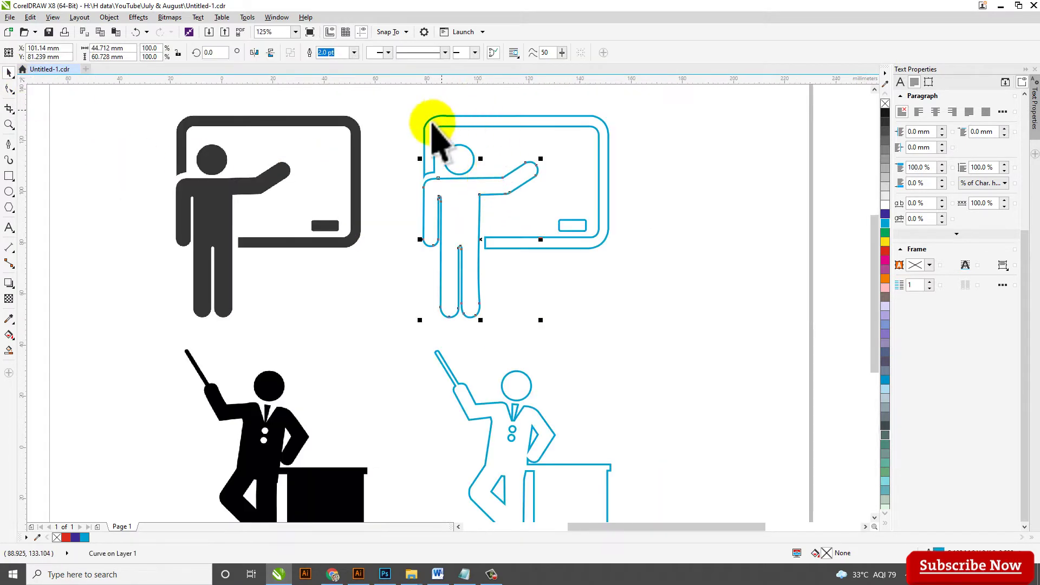
{"action": "left_click", "coordinate": [694, 252]}
{"action": "scroll", "coordinate": [495, 179], "scroll_direction": "down", "scroll_amount": 2}
{"action": "scroll", "coordinate": [511, 314], "scroll_direction": "up", "scroll_amount": 2}
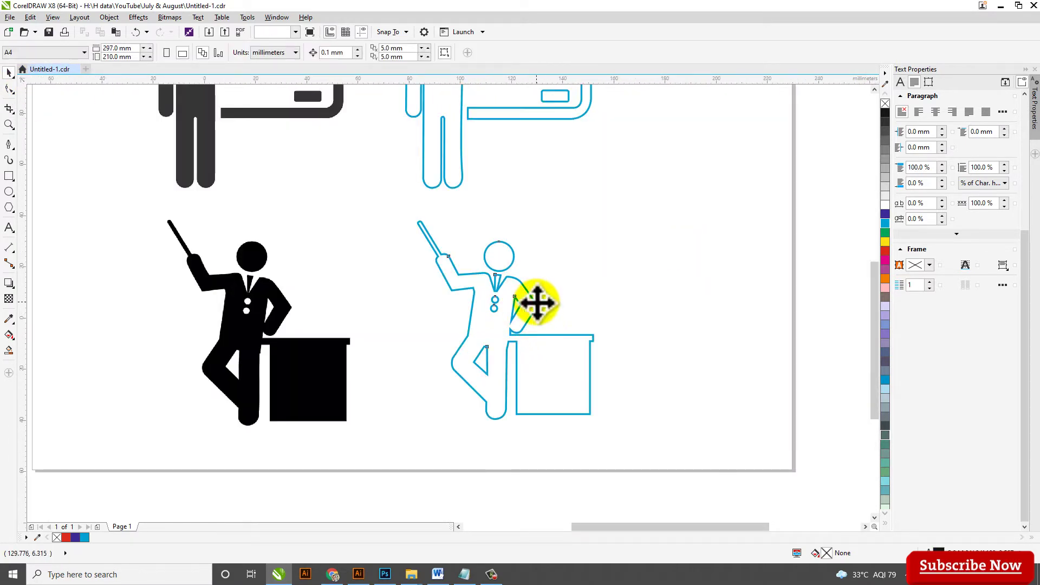
{"action": "left_click", "coordinate": [537, 303]}
{"action": "scroll", "coordinate": [465, 244], "scroll_direction": "down", "scroll_amount": 2}
{"action": "left_click", "coordinate": [360, 151]}
{"action": "scroll", "coordinate": [352, 136], "scroll_direction": "up", "scroll_amount": 2}
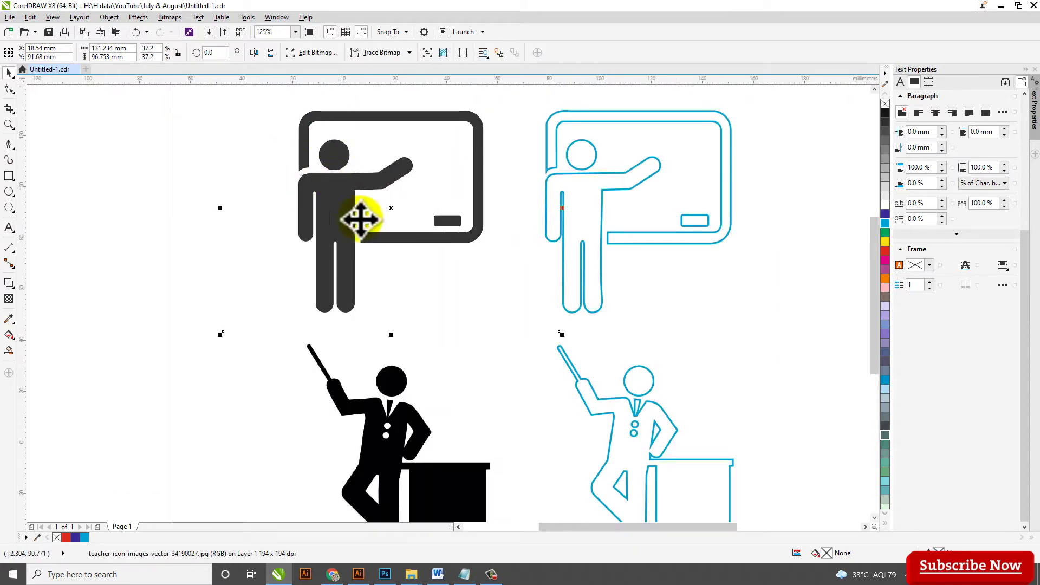
{"action": "left_click", "coordinate": [420, 417]}
{"action": "scroll", "coordinate": [417, 222], "scroll_direction": "down", "scroll_amount": 2}
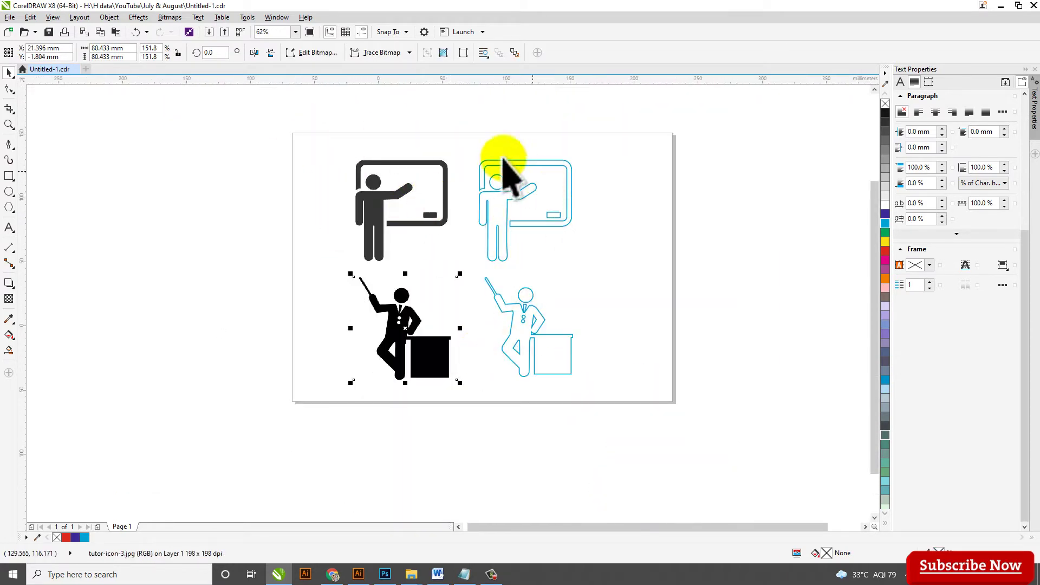
{"action": "scroll", "coordinate": [522, 198], "scroll_direction": "up", "scroll_amount": 2}
{"action": "left_click", "coordinate": [684, 272]}
{"action": "scroll", "coordinate": [401, 233], "scroll_direction": "down", "scroll_amount": 2}
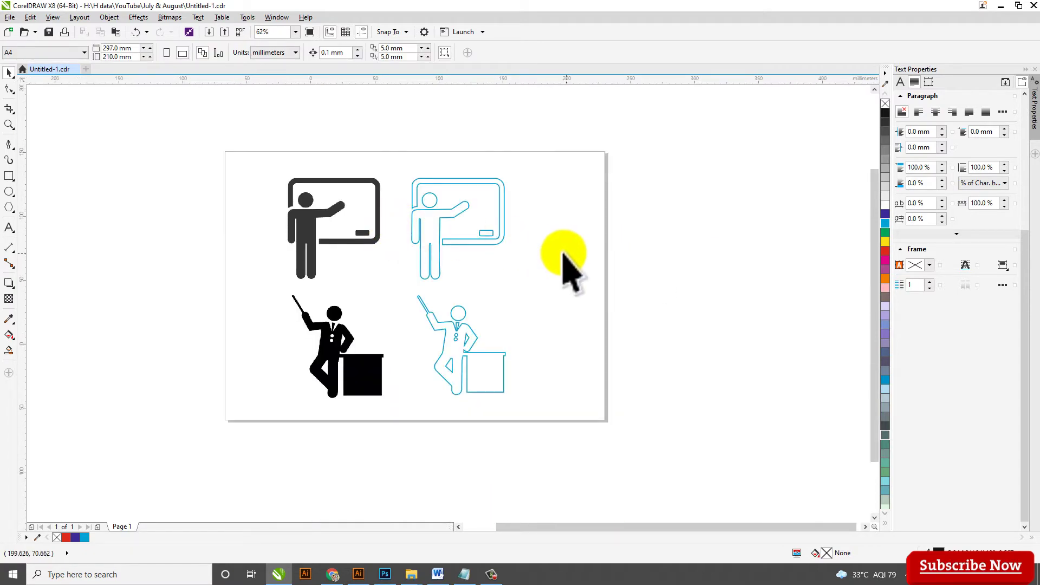
- Add a page after page 1 and import the images teacher-icon-images-vector-34190027 and tutor-icon-3
{"action": "left_click", "coordinate": [97, 527]}
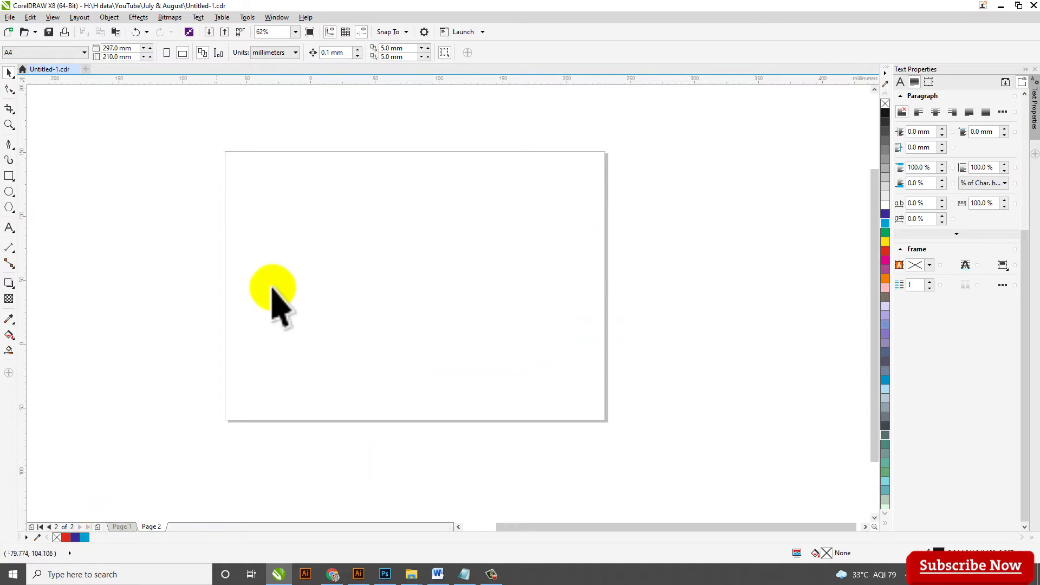
{"action": "left_click", "coordinate": [10, 18]}
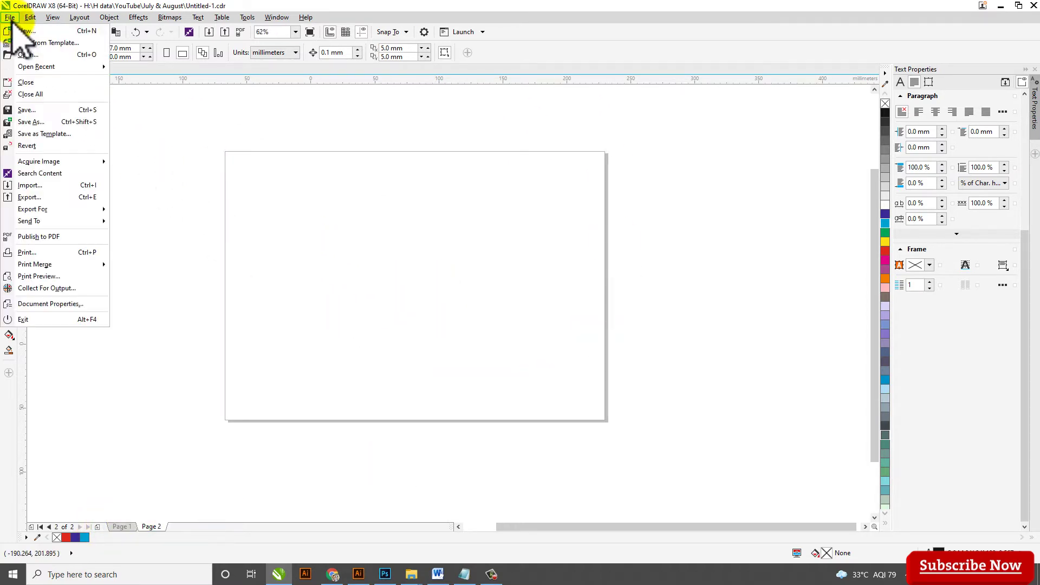
{"action": "left_click", "coordinate": [79, 186]}
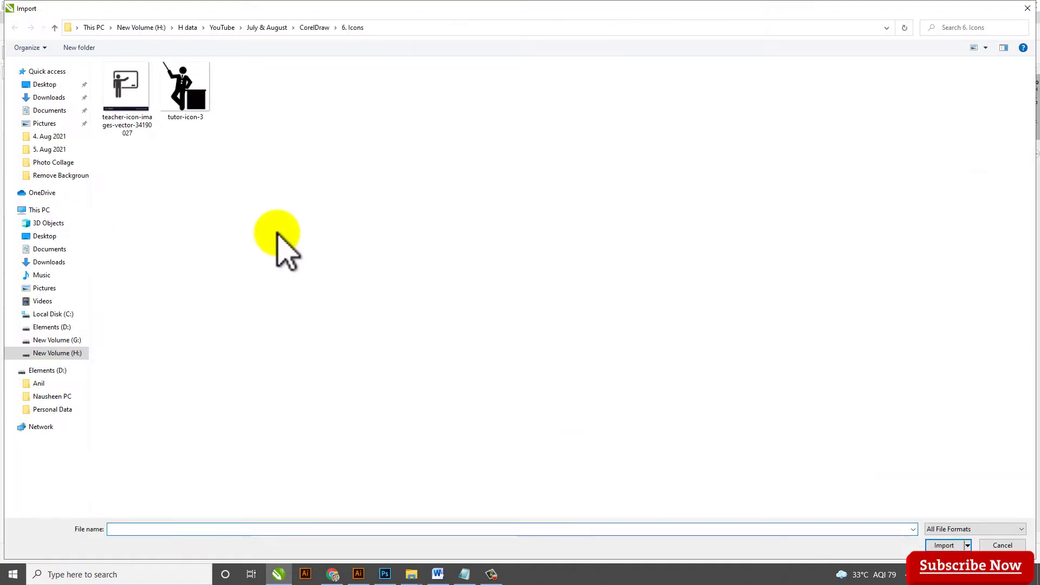
{"action": "left_click", "coordinate": [120, 96]}
{"action": "left_click", "coordinate": [185, 107]}
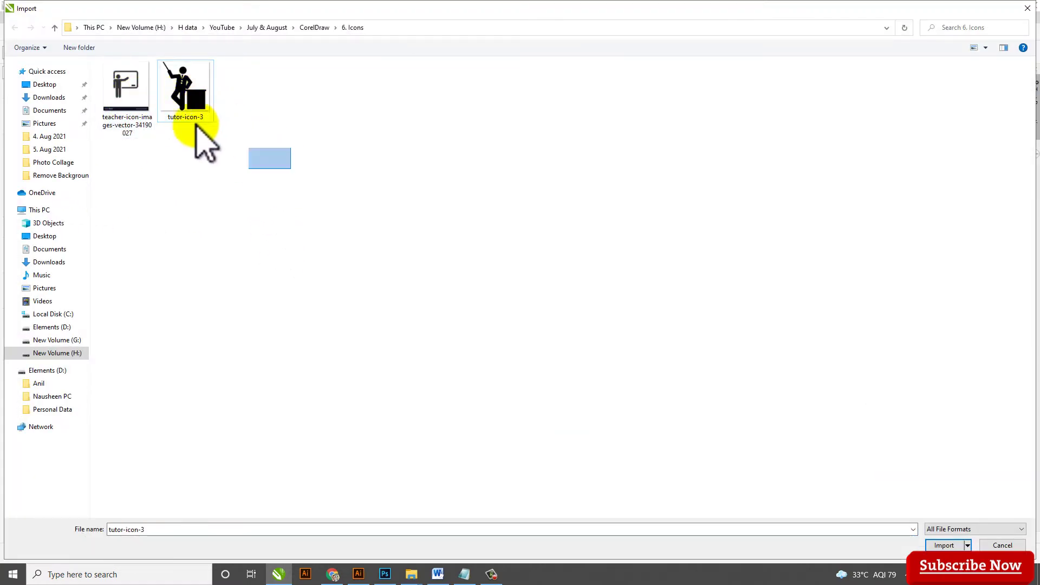
{"action": "left_click_drag", "start_coordinate": [206, 142], "coordinate": [109, 65]}
{"action": "left_click", "coordinate": [944, 545]}
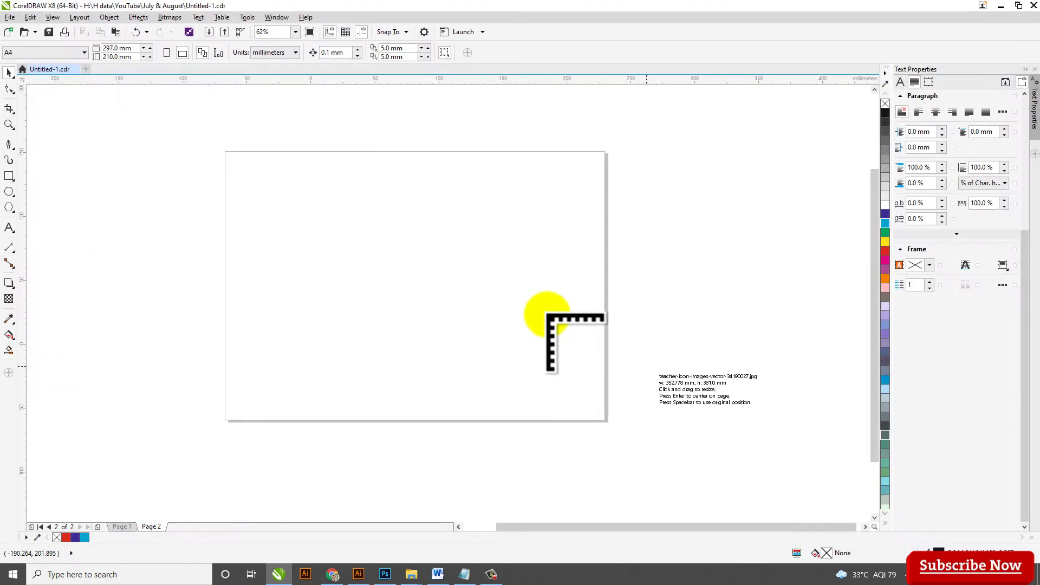
- Place the whiteboard teacher image about 103 × 111 mm near the page centre and the tutor image about 92 mm wide beside the page
{"action": "left_click_drag", "start_coordinate": [441, 232], "coordinate": [572, 374]}
{"action": "left_click_drag", "start_coordinate": [613, 242], "coordinate": [736, 366]}
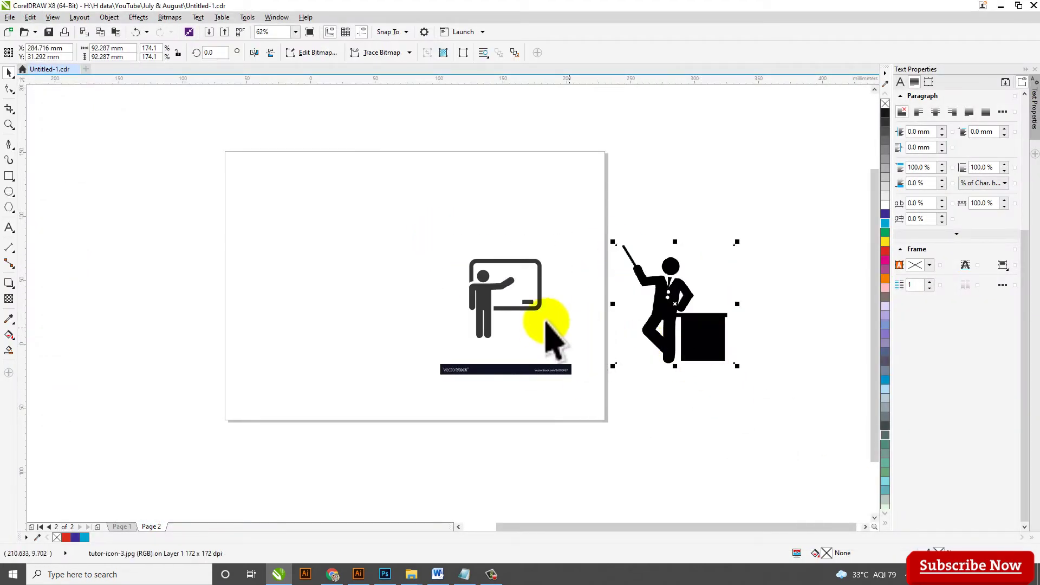
{"action": "left_click_drag", "start_coordinate": [546, 322], "coordinate": [394, 275]}
- Apply a uniform transparency of 50 to the whiteboard teacher image
{"action": "scroll", "coordinate": [314, 259], "scroll_direction": "up", "scroll_amount": 3}
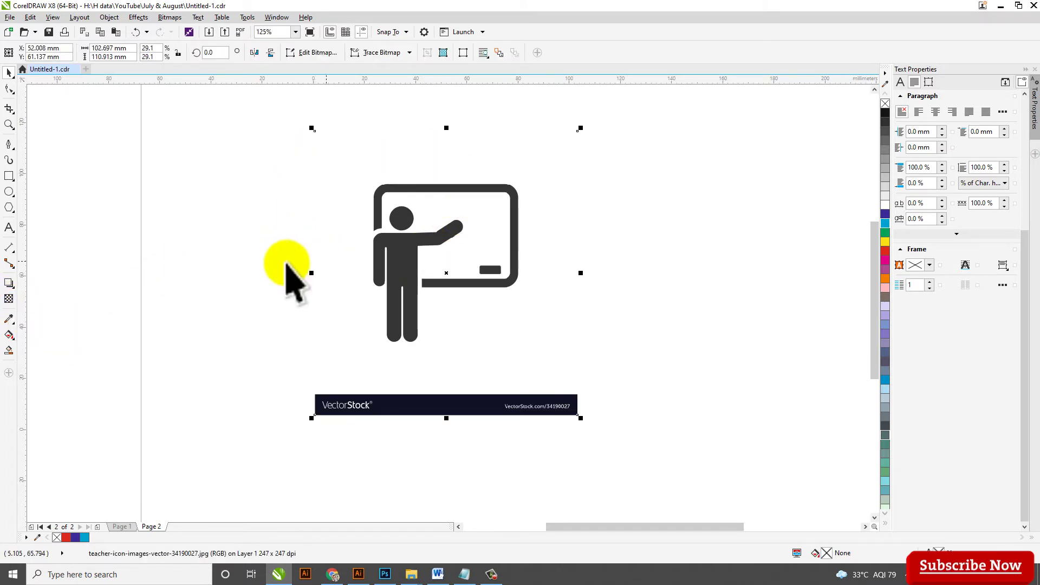
{"action": "left_click", "coordinate": [9, 300]}
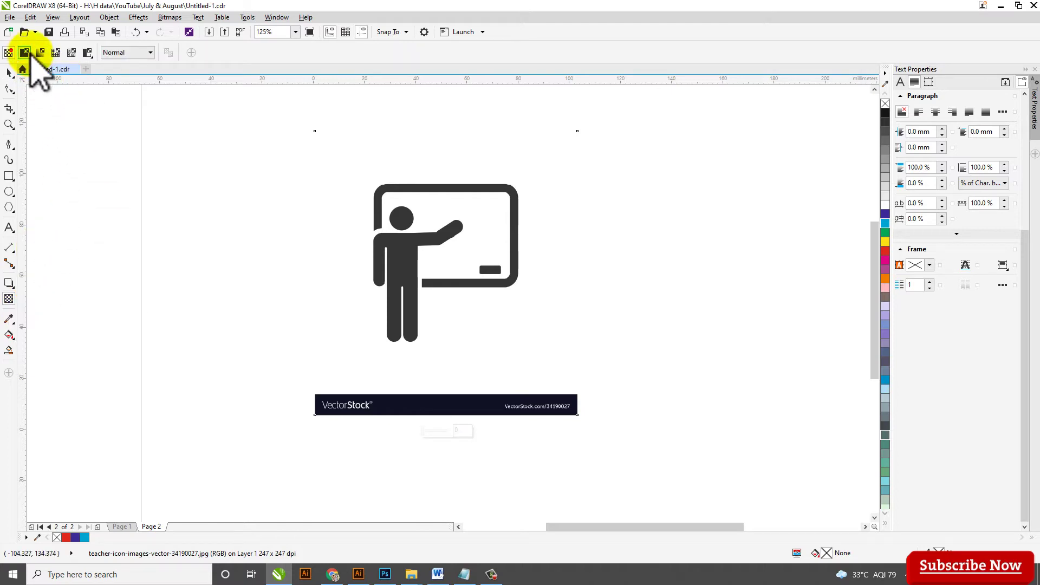
{"action": "left_click", "coordinate": [25, 52]}
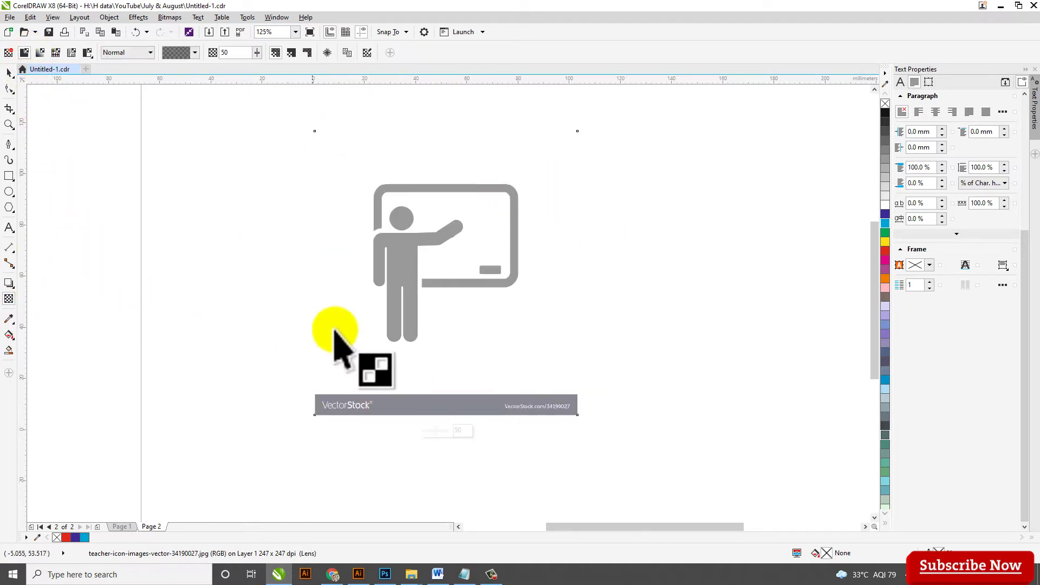
{"action": "key", "text": "space"}
{"action": "left_click", "coordinate": [648, 214]}
{"action": "left_click", "coordinate": [464, 190]}
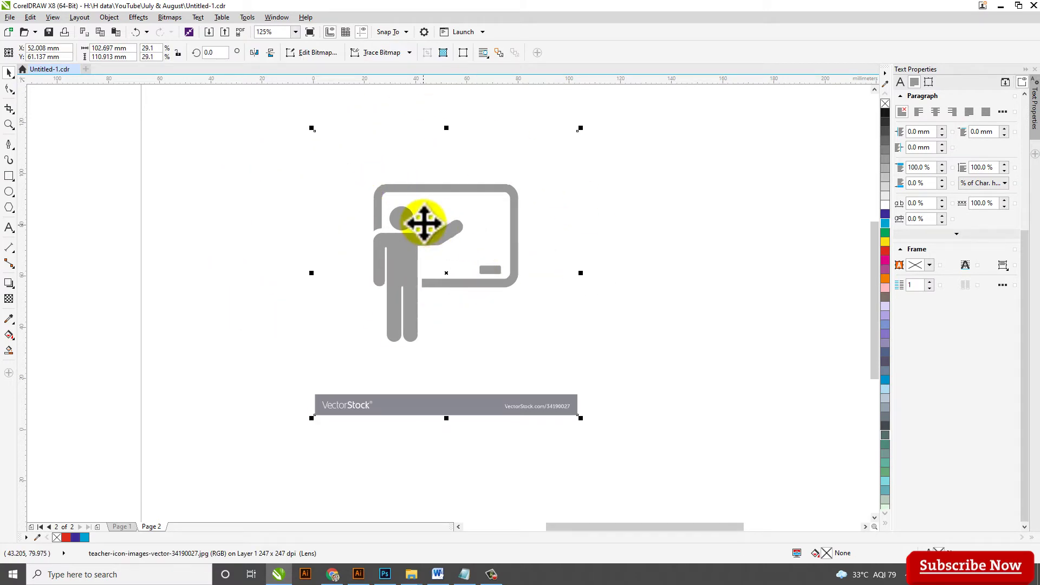
{"action": "right_click", "coordinate": [426, 217]}
{"action": "key", "text": "Escape"}
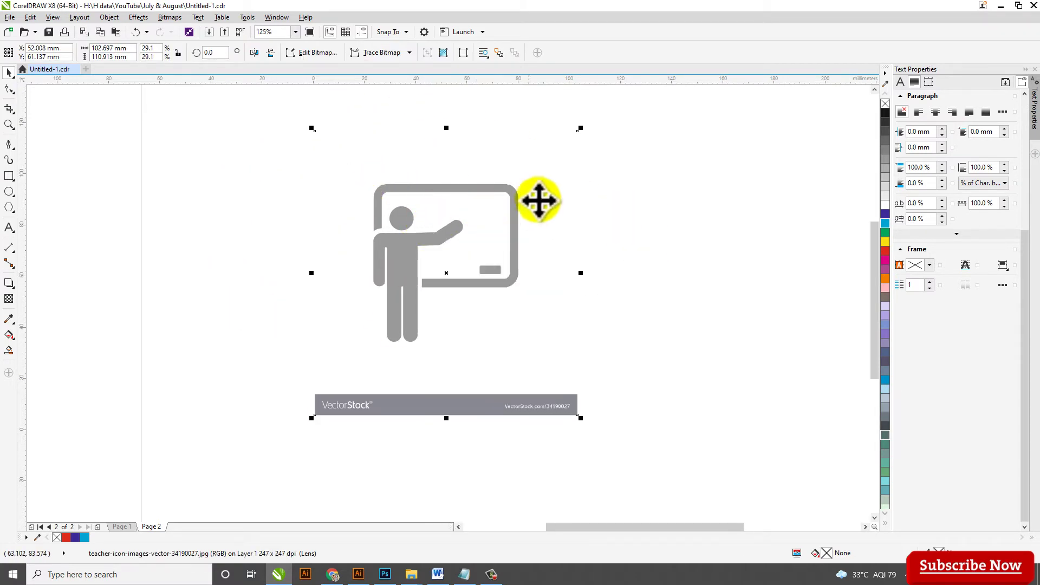
{"action": "left_click", "coordinate": [141, 241]}
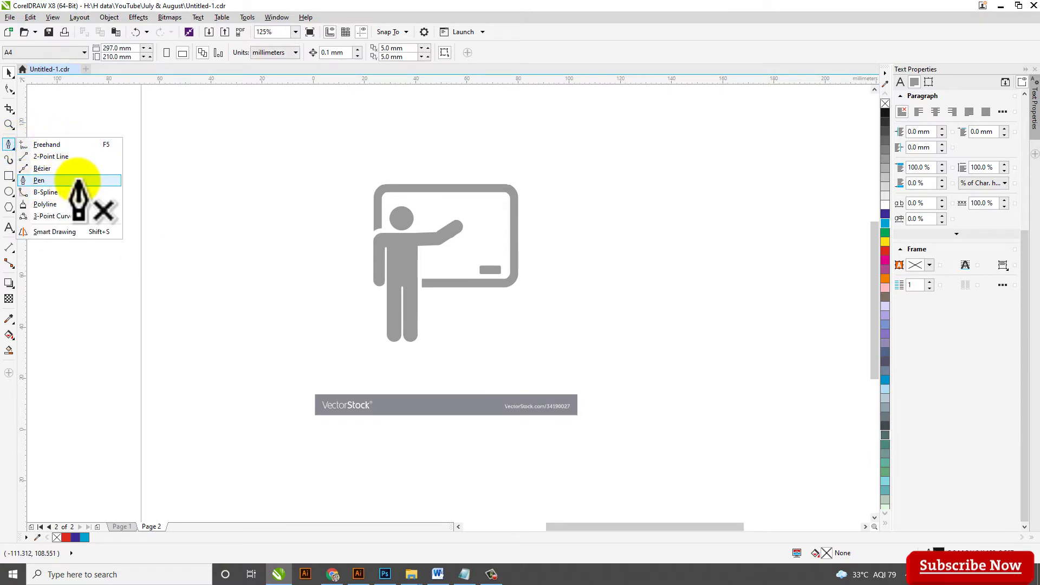
- Activate the Pen tool and set its outline width to 0.5 pt
{"action": "left_click", "coordinate": [78, 180]}
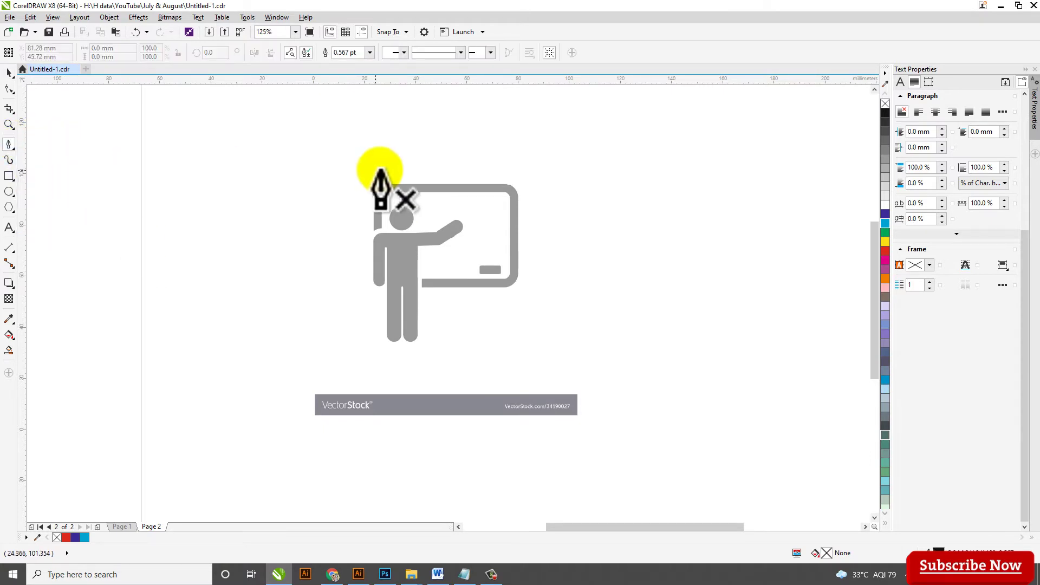
{"action": "left_click", "coordinate": [337, 53]}
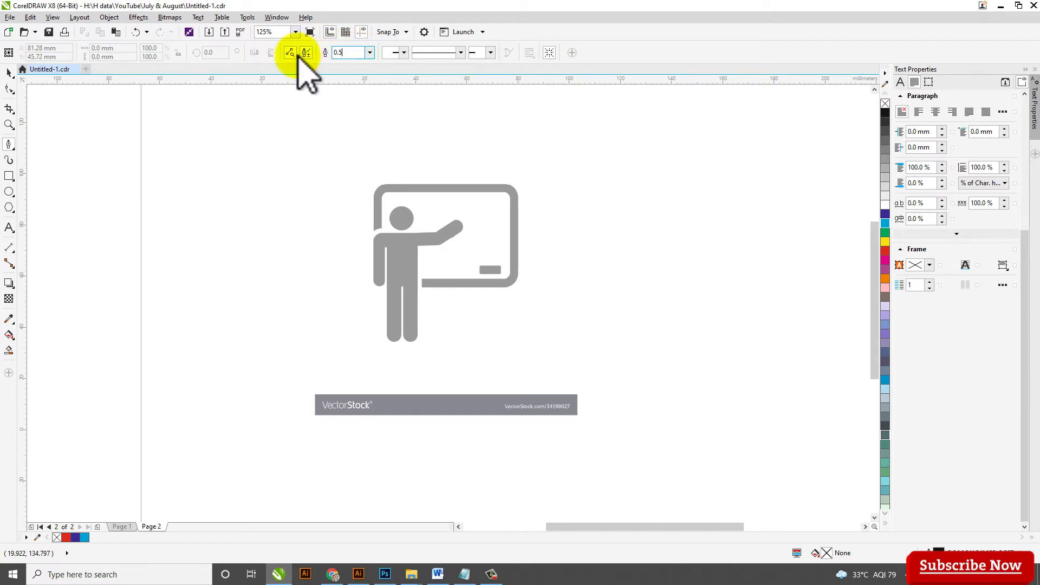
{"action": "type", "text": "0.5"}
{"action": "key", "text": "Return"}
{"action": "left_click", "coordinate": [462, 348]}
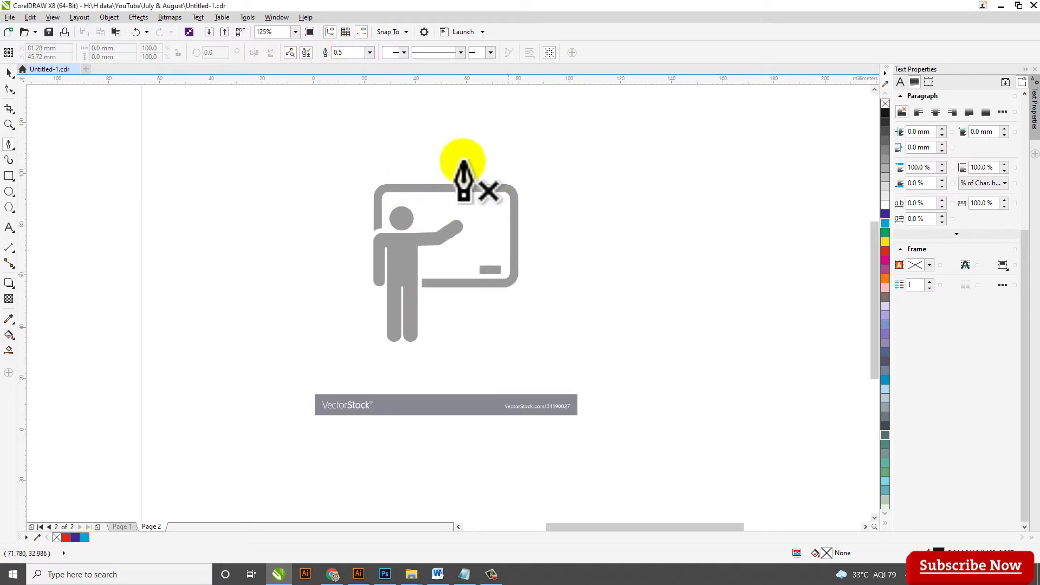
- Trace the upper edge of the teacher's shoulder and raised arm with straight Pen segments, from the rounded shoulder to the start of the hand
{"action": "scroll", "coordinate": [431, 246], "scroll_direction": "up", "scroll_amount": 3}
{"action": "scroll", "coordinate": [378, 214], "scroll_direction": "up", "scroll_amount": 2}
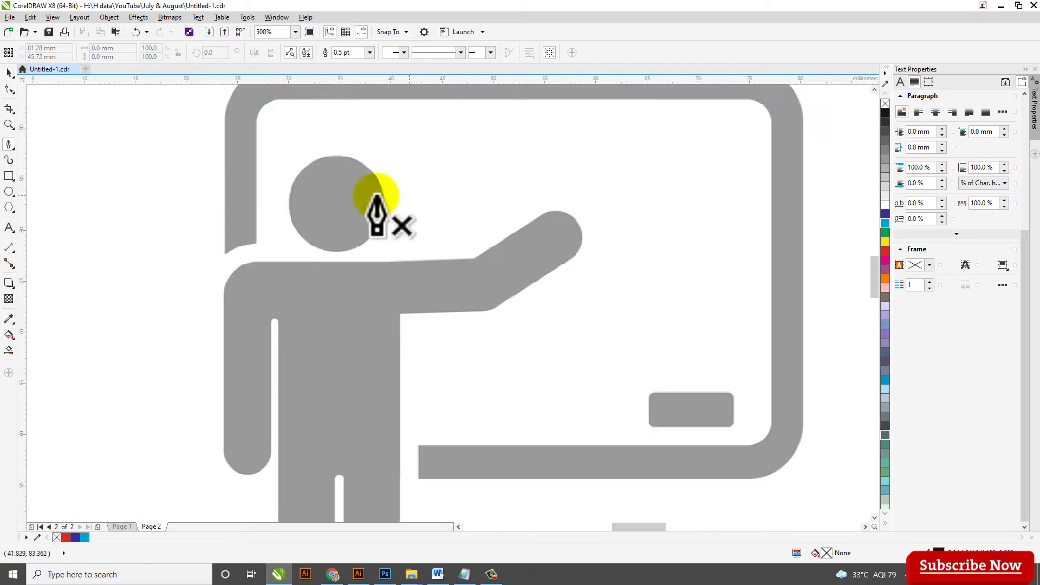
{"action": "scroll", "coordinate": [280, 267], "scroll_direction": "up", "scroll_amount": 2}
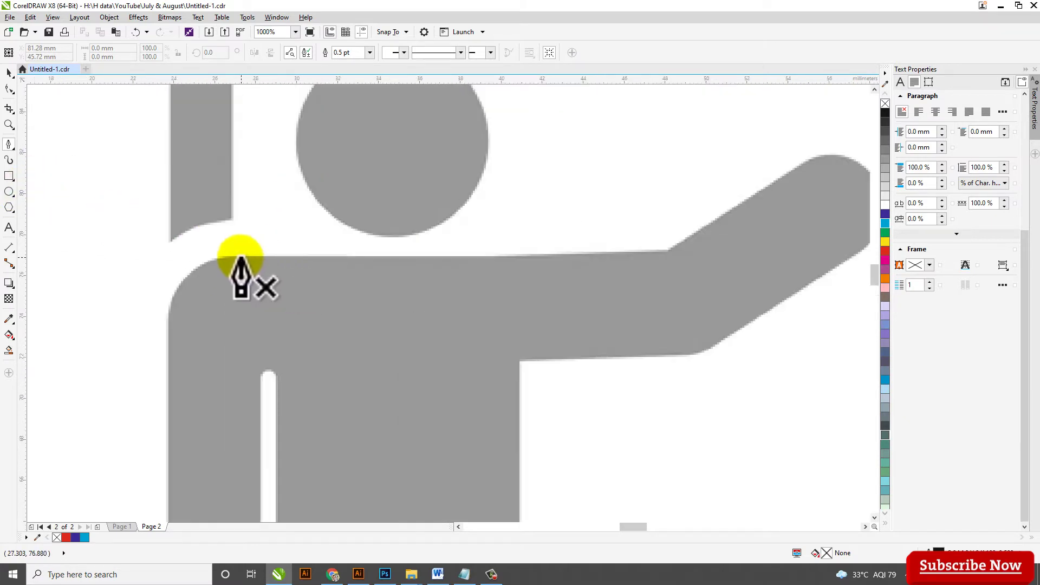
{"action": "scroll", "coordinate": [325, 158], "scroll_direction": "down", "scroll_amount": 2}
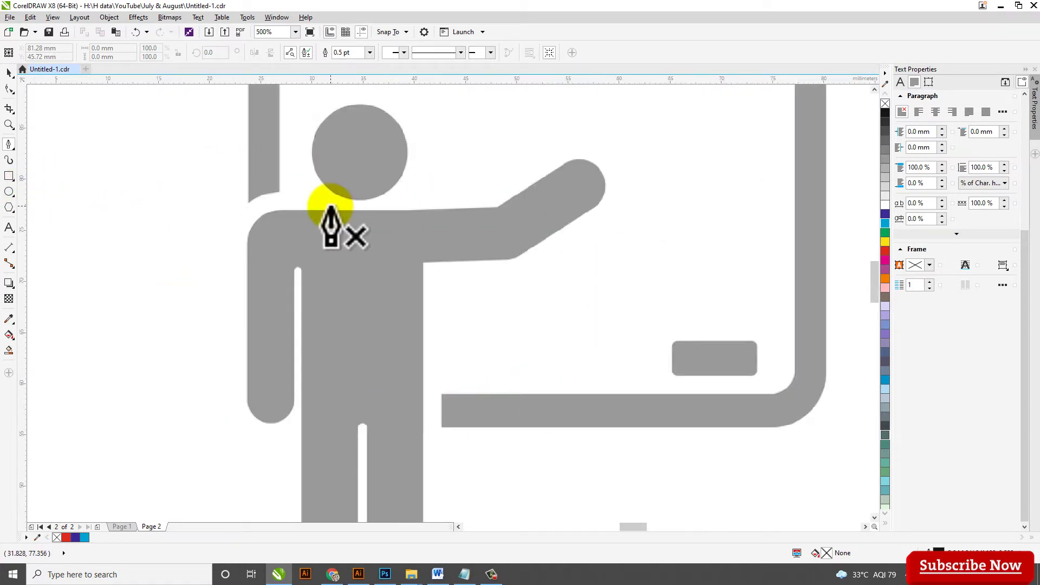
{"action": "scroll", "coordinate": [258, 229], "scroll_direction": "up", "scroll_amount": 2}
{"action": "left_click", "coordinate": [245, 215]}
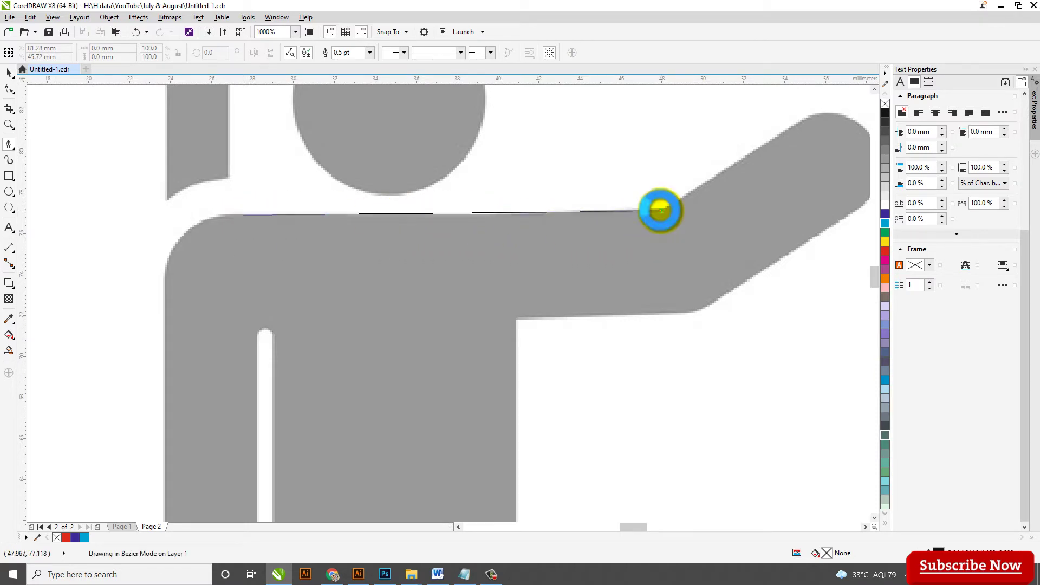
{"action": "left_click", "coordinate": [660, 211]}
{"action": "scroll", "coordinate": [347, 233], "scroll_direction": "down", "scroll_amount": 2}
{"action": "scroll", "coordinate": [399, 244], "scroll_direction": "up", "scroll_amount": 2}
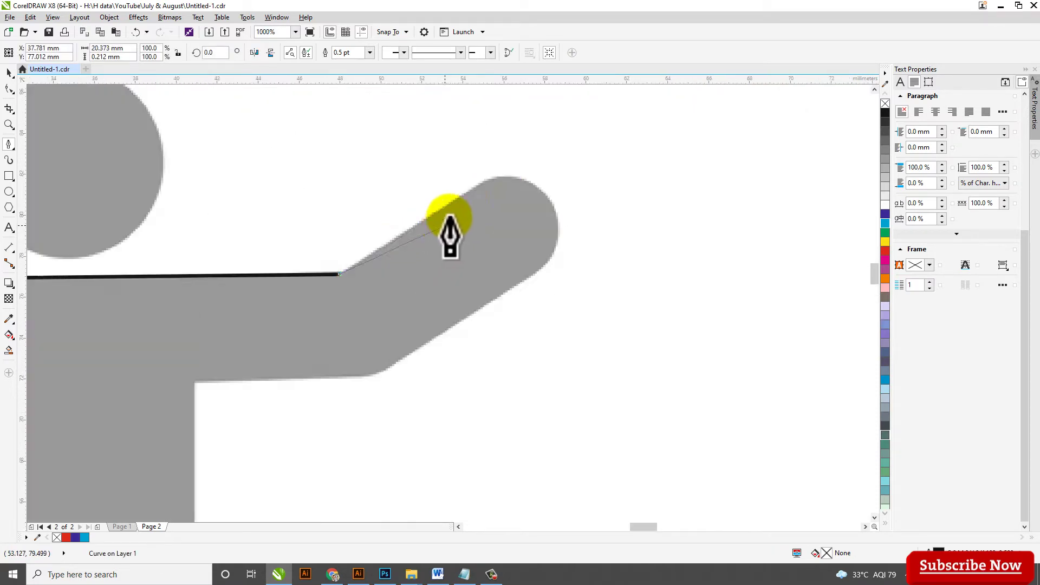
{"action": "left_click", "coordinate": [484, 181]}
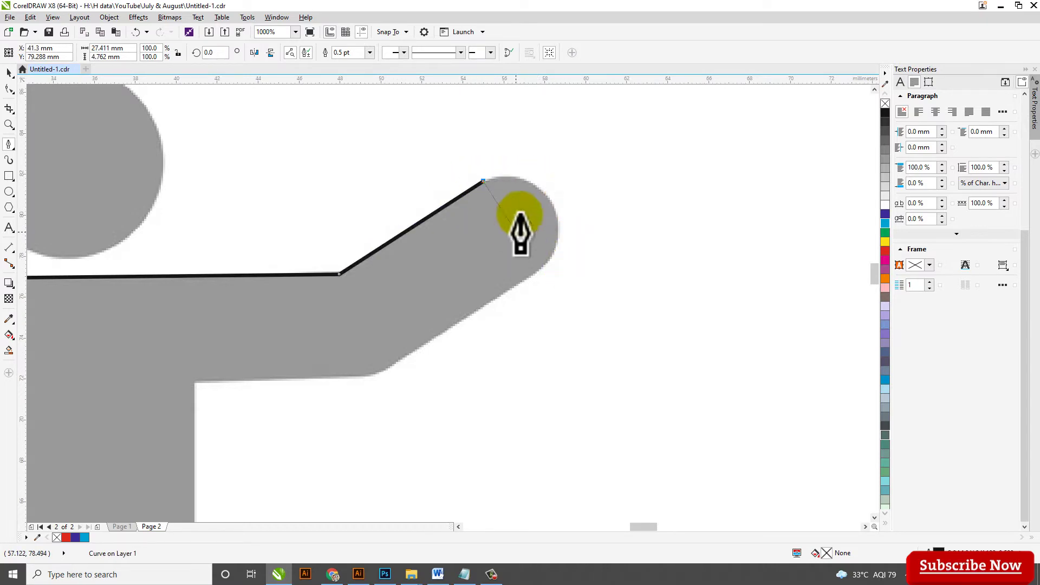
- Continue the path around the rounded hand with two curved segments, ending at the arm's lower edge and removing the first curve's outgoing handle
{"action": "scroll", "coordinate": [546, 187], "scroll_direction": "up", "scroll_amount": 1}
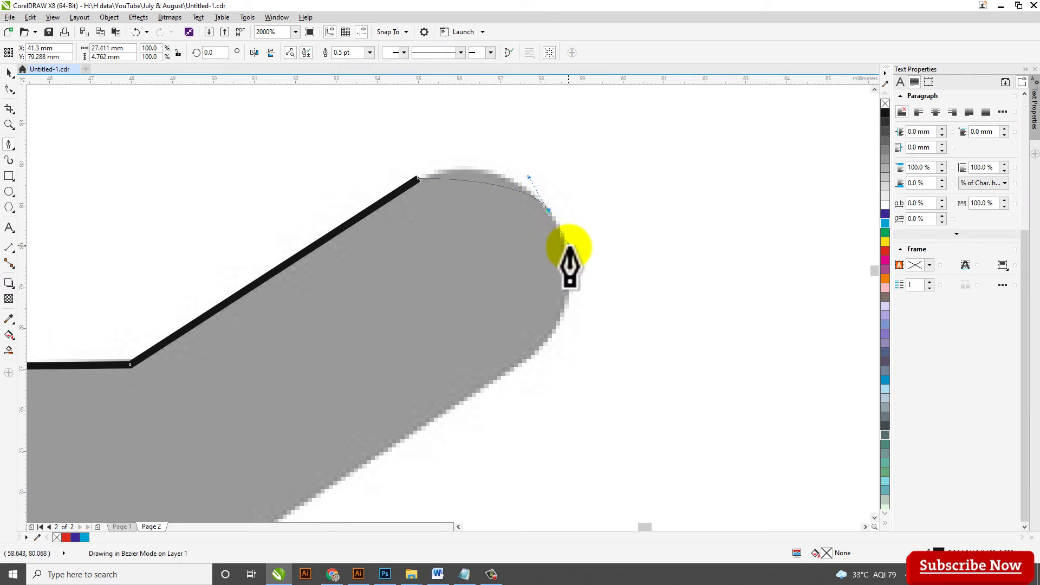
{"action": "left_click_drag", "start_coordinate": [585, 285], "coordinate": [584, 286]}
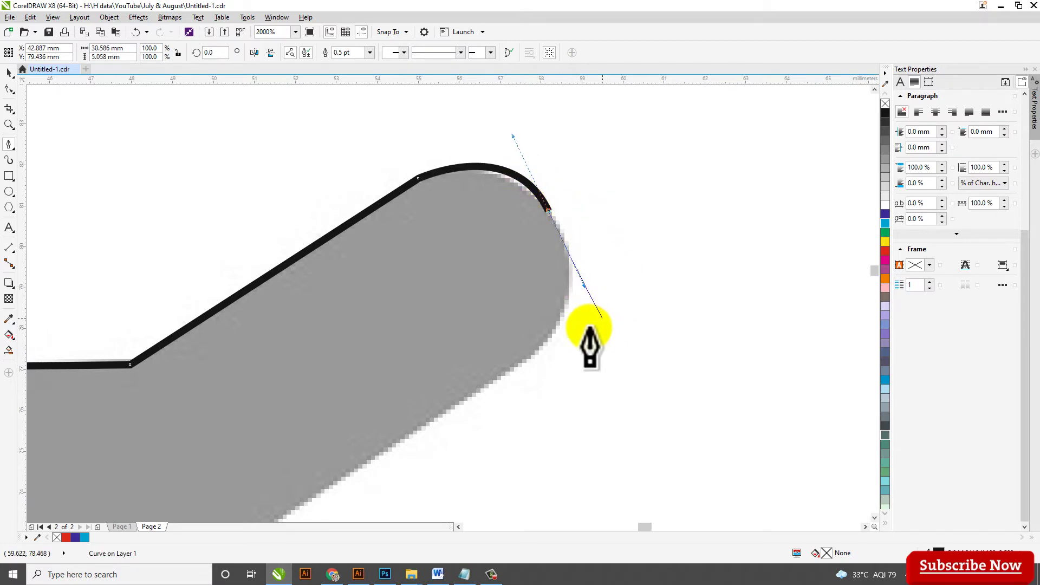
{"action": "scroll", "coordinate": [539, 175], "scroll_direction": "down", "scroll_amount": 1}
{"action": "scroll", "coordinate": [545, 171], "scroll_direction": "up", "scroll_amount": 1}
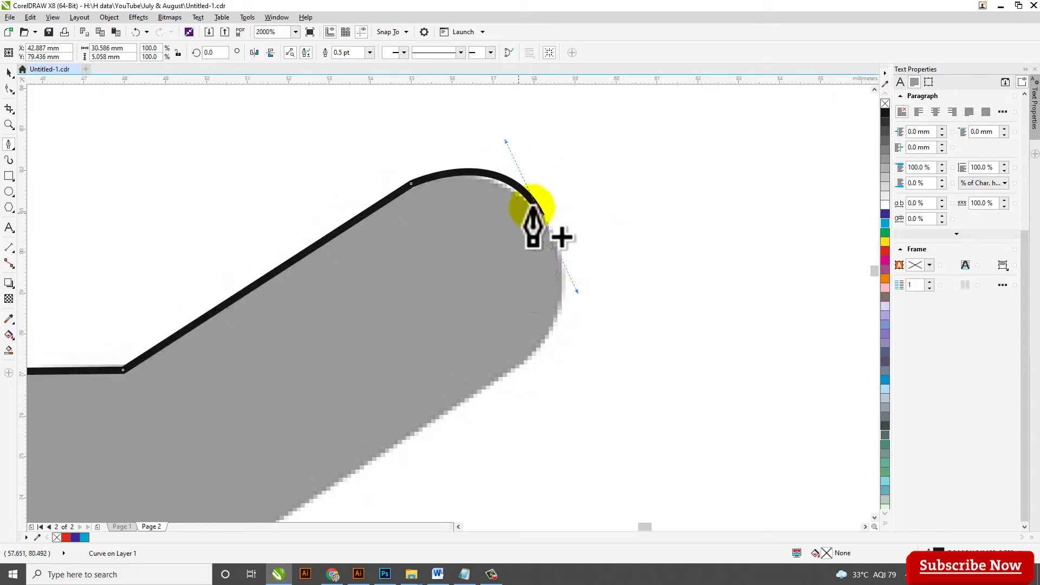
{"action": "left_click", "coordinate": [534, 206]}
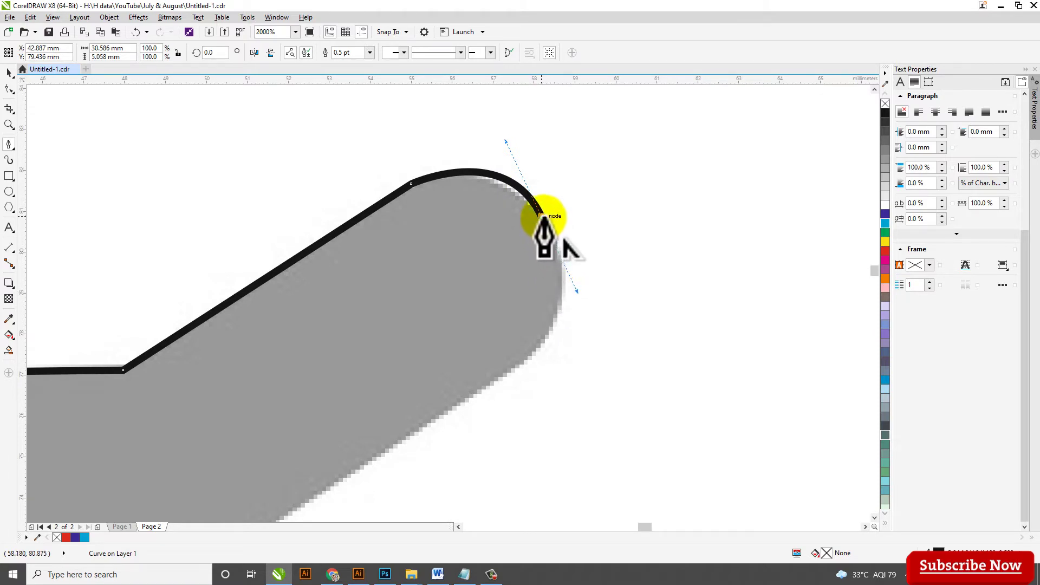
{"action": "scroll", "coordinate": [534, 206], "scroll_direction": "down", "scroll_amount": 1}
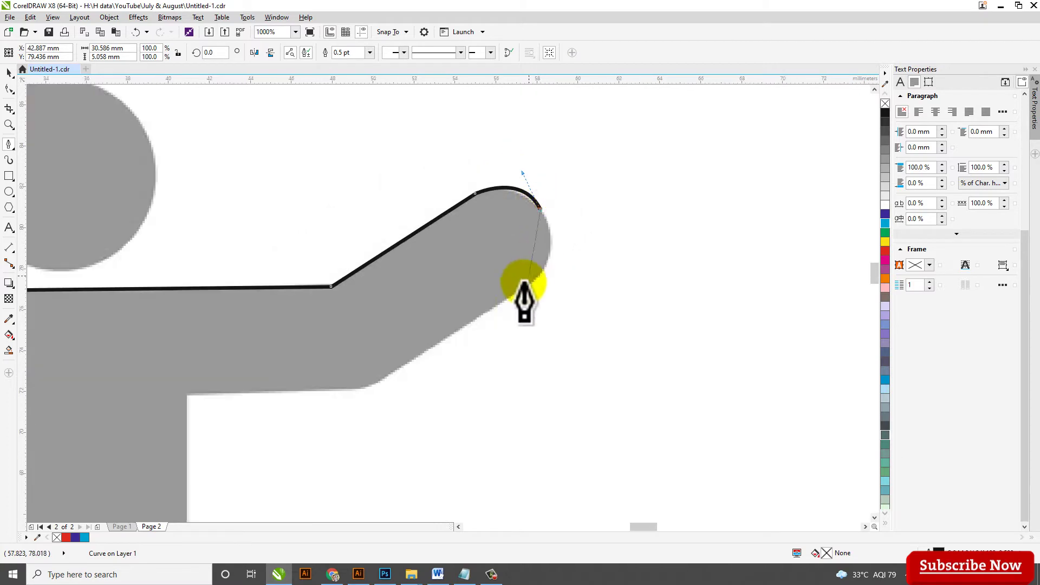
{"action": "mouse_move", "coordinate": [536, 279]}
{"action": "left_mouse_down"}
{"action": "mouse_move", "coordinate": [513, 300]}
{"action": "mouse_move", "coordinate": [529, 285]}
{"action": "left_mouse_up"}
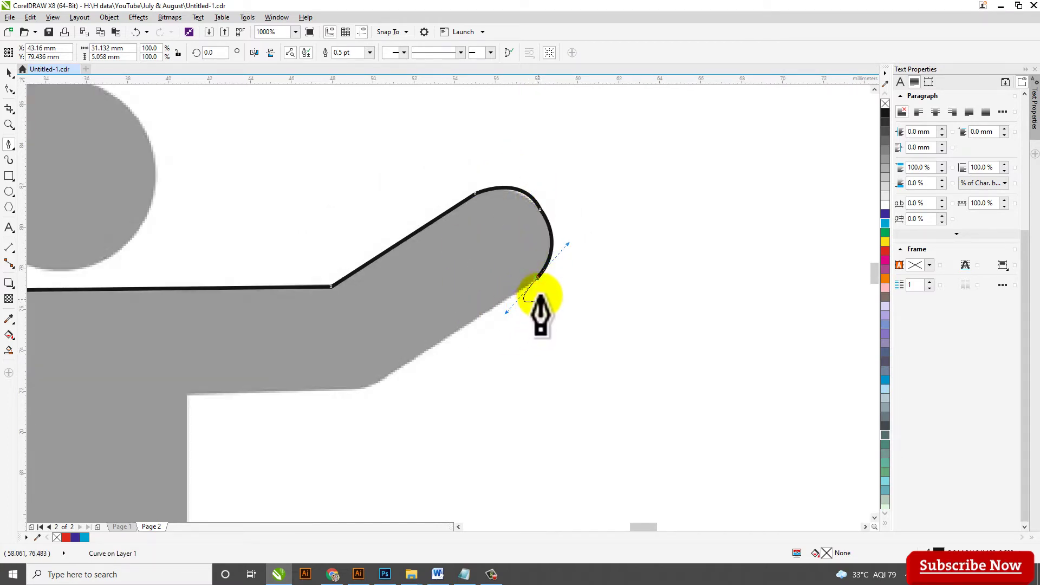
- Continue the path with straight segments along the raised arm's lower edge, around the elbow bend, to the armpit corner
{"action": "left_click", "coordinate": [376, 382]}
{"action": "scroll", "coordinate": [369, 385], "scroll_direction": "up", "scroll_amount": 2}
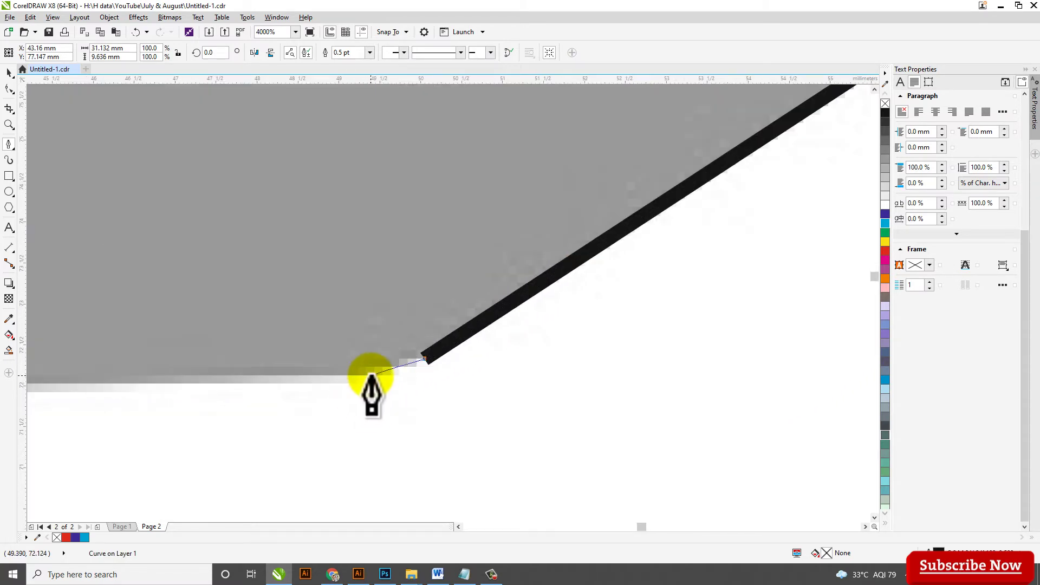
{"action": "left_click", "coordinate": [373, 376]}
{"action": "scroll", "coordinate": [373, 377], "scroll_direction": "down", "scroll_amount": 4}
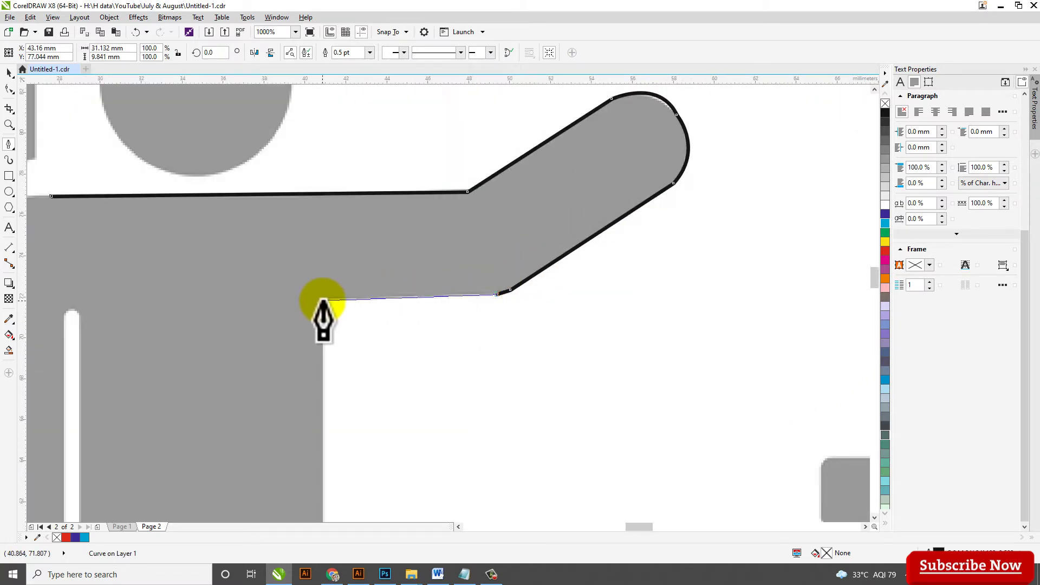
{"action": "left_click", "coordinate": [324, 299]}
{"action": "scroll", "coordinate": [349, 314], "scroll_direction": "down", "scroll_amount": 4}
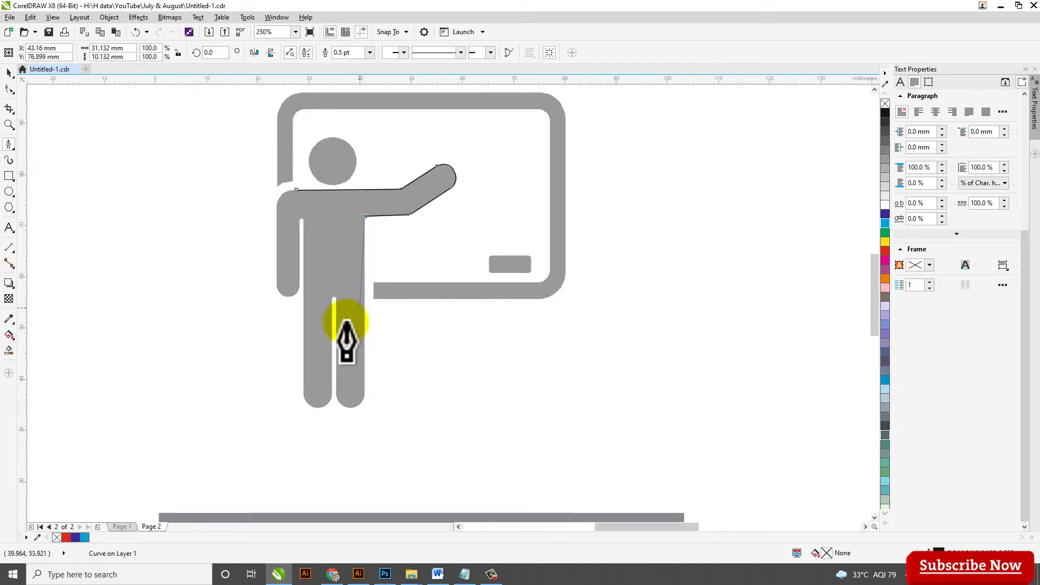
- Trace the body's straight edge down from the armpit and round the right foot with two curved segments, removing their outgoing handles
{"action": "scroll", "coordinate": [361, 415], "scroll_direction": "up", "scroll_amount": 2}
{"action": "scroll", "coordinate": [377, 377], "scroll_direction": "up", "scroll_amount": 1}
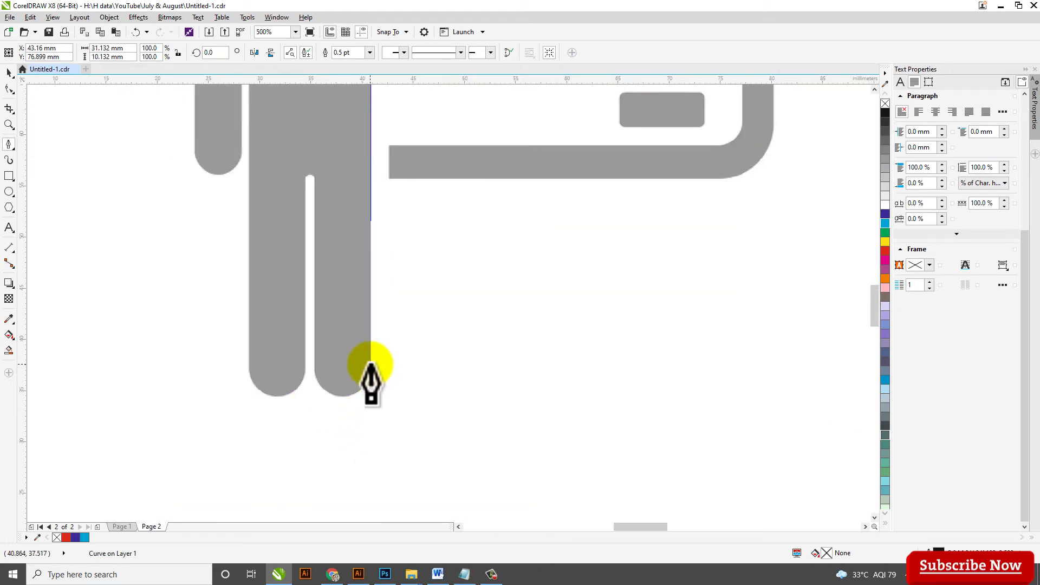
{"action": "scroll", "coordinate": [373, 382], "scroll_direction": "up", "scroll_amount": 1}
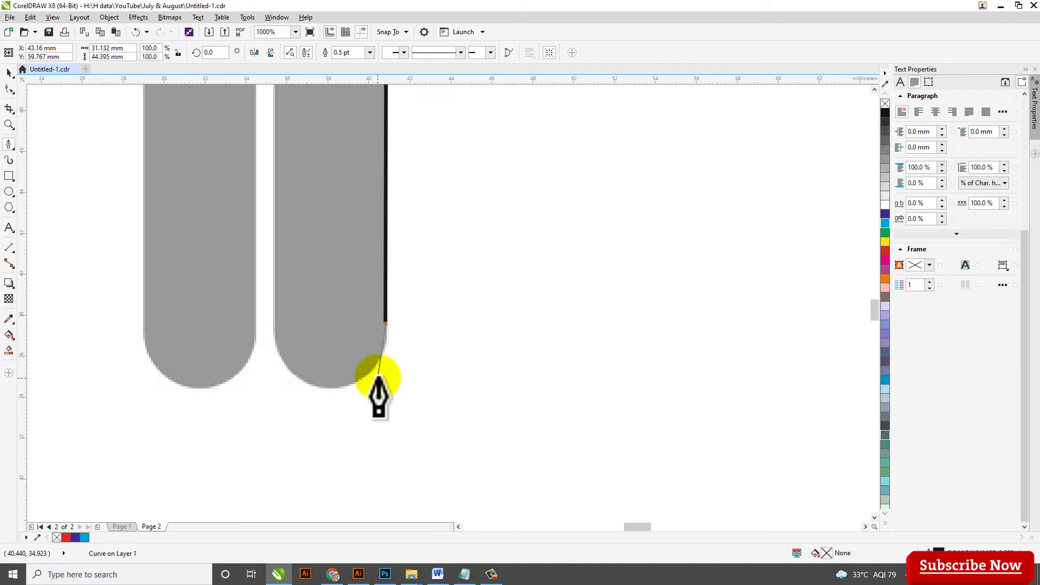
{"action": "left_click_drag", "start_coordinate": [332, 389], "coordinate": [282, 401]}
{"action": "double_click", "coordinate": [330, 389]}
{"action": "left_click", "coordinate": [335, 388]}
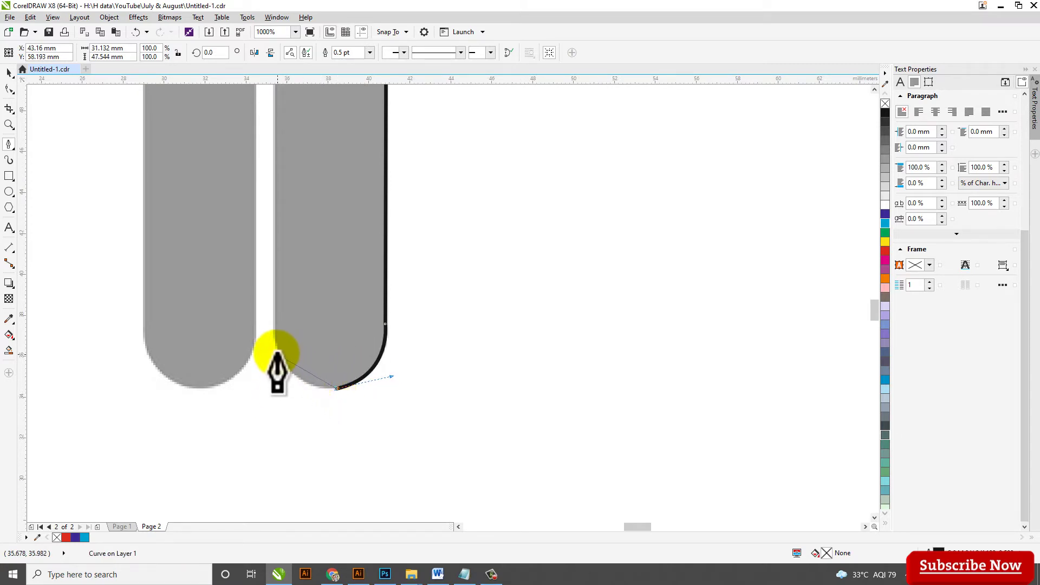
{"action": "left_click_drag", "start_coordinate": [277, 340], "coordinate": [277, 310]}
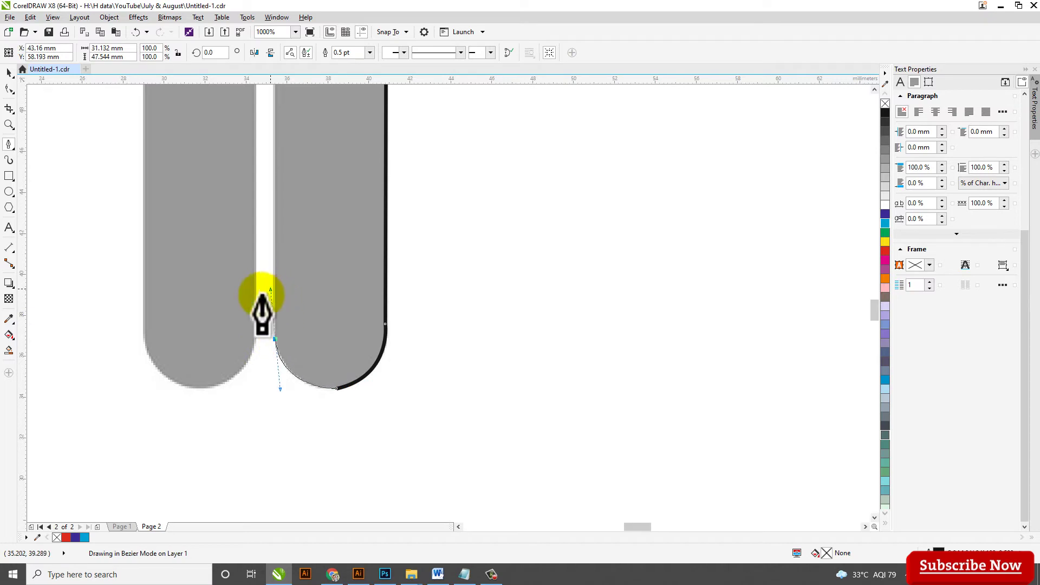
{"action": "double_click", "coordinate": [275, 339]}
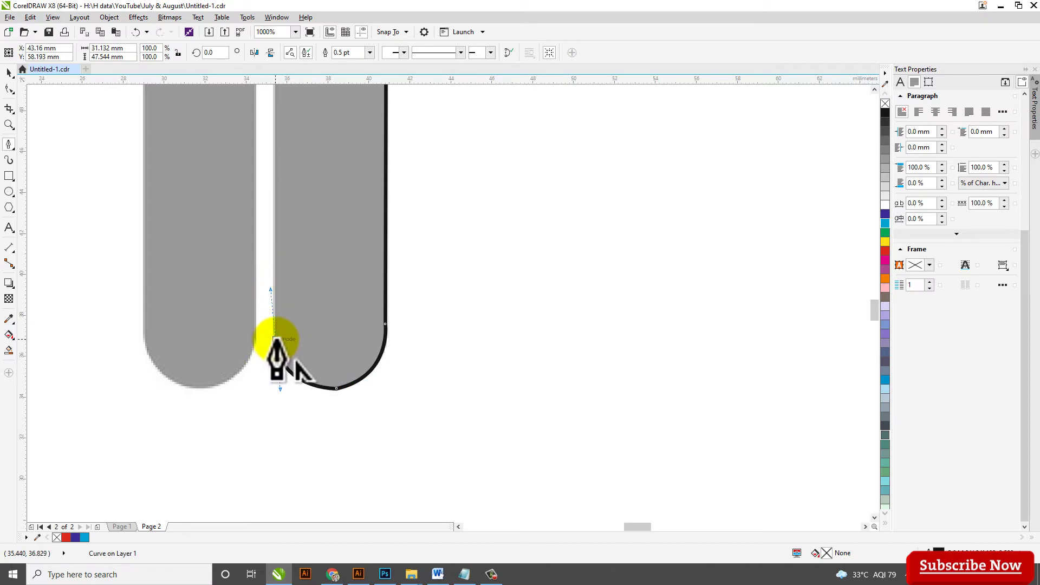
- Trace the right leg's inner edge up to the crotch and follow the gap's rounded top with two curved segments
{"action": "scroll", "coordinate": [309, 274], "scroll_direction": "down", "scroll_amount": 3}
{"action": "scroll", "coordinate": [265, 251], "scroll_direction": "up", "scroll_amount": 3}
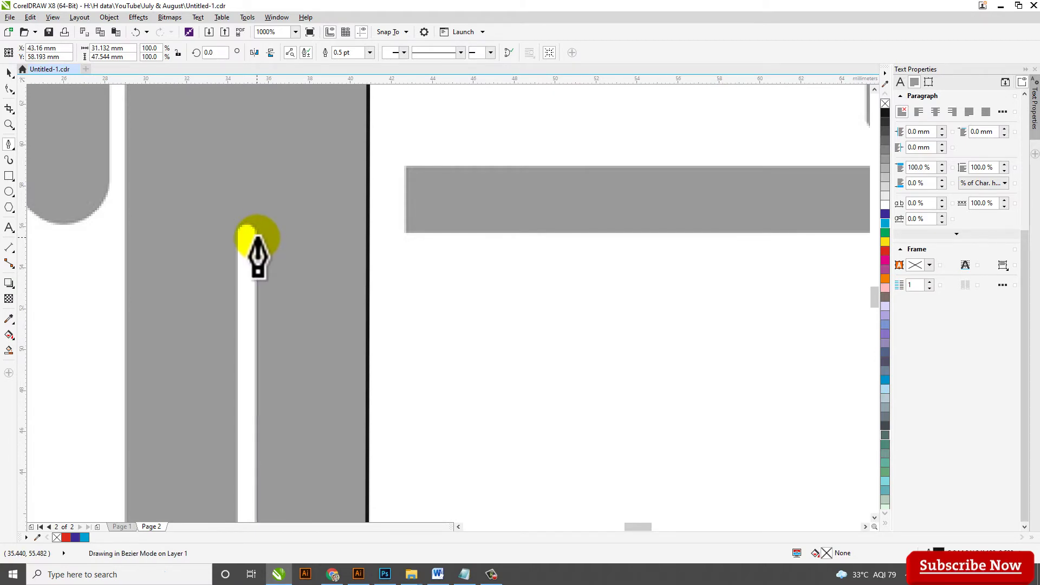
{"action": "scroll", "coordinate": [257, 255], "scroll_direction": "up", "scroll_amount": 3}
{"action": "left_click_drag", "start_coordinate": [283, 268], "coordinate": [237, 261]}
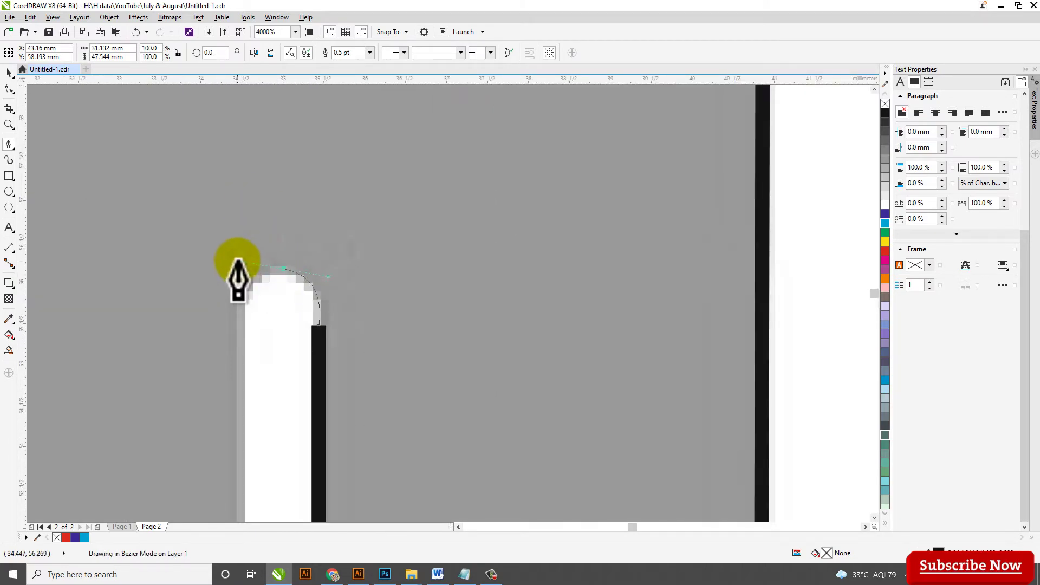
{"action": "left_click", "coordinate": [282, 262]}
{"action": "scroll", "coordinate": [282, 268], "scroll_direction": "down", "scroll_amount": 2}
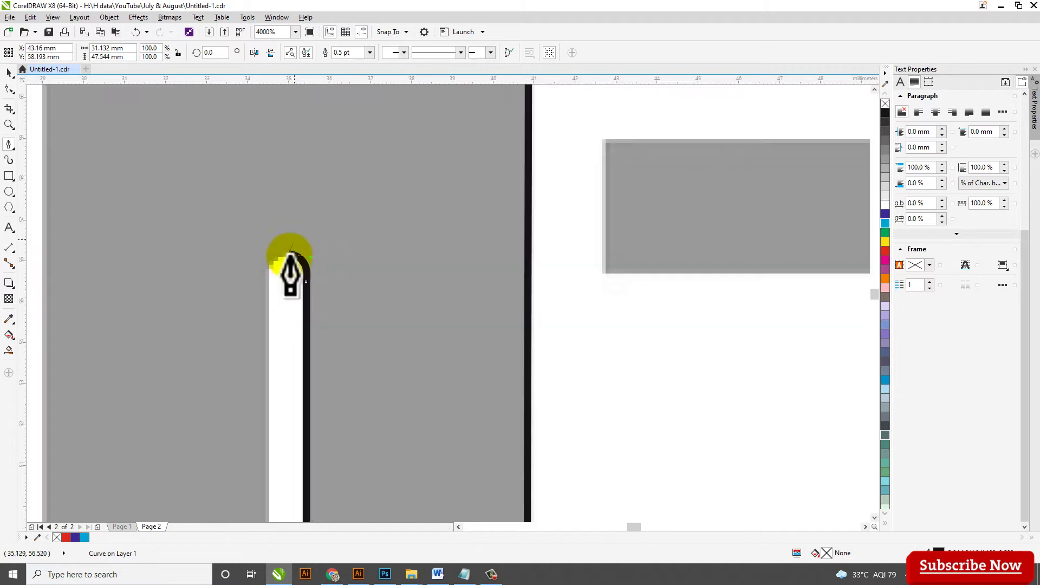
{"action": "scroll", "coordinate": [276, 267], "scroll_direction": "up", "scroll_amount": 2}
{"action": "left_click_drag", "start_coordinate": [270, 259], "coordinate": [267, 298]}
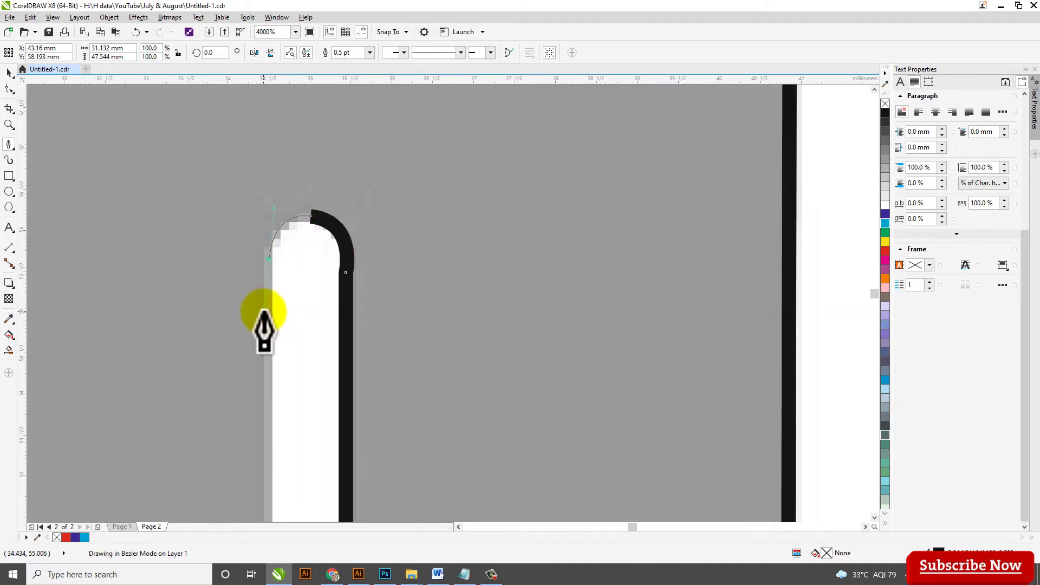
{"action": "scroll", "coordinate": [331, 146], "scroll_direction": "down", "scroll_amount": 2}
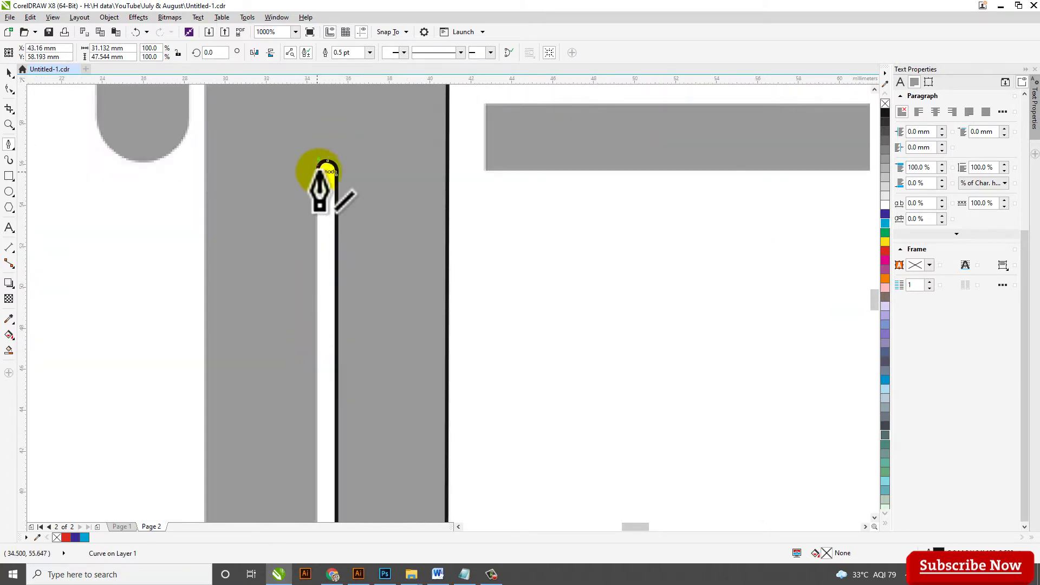
- Trace the left leg's inner edge down to the foot and round the foot's bottom with two curved segments
{"action": "scroll", "coordinate": [320, 169], "scroll_direction": "down", "scroll_amount": 1}
{"action": "scroll", "coordinate": [317, 353], "scroll_direction": "up", "scroll_amount": 1}
{"action": "left_click", "coordinate": [319, 364]}
{"action": "scroll", "coordinate": [304, 353], "scroll_direction": "down", "scroll_amount": 1}
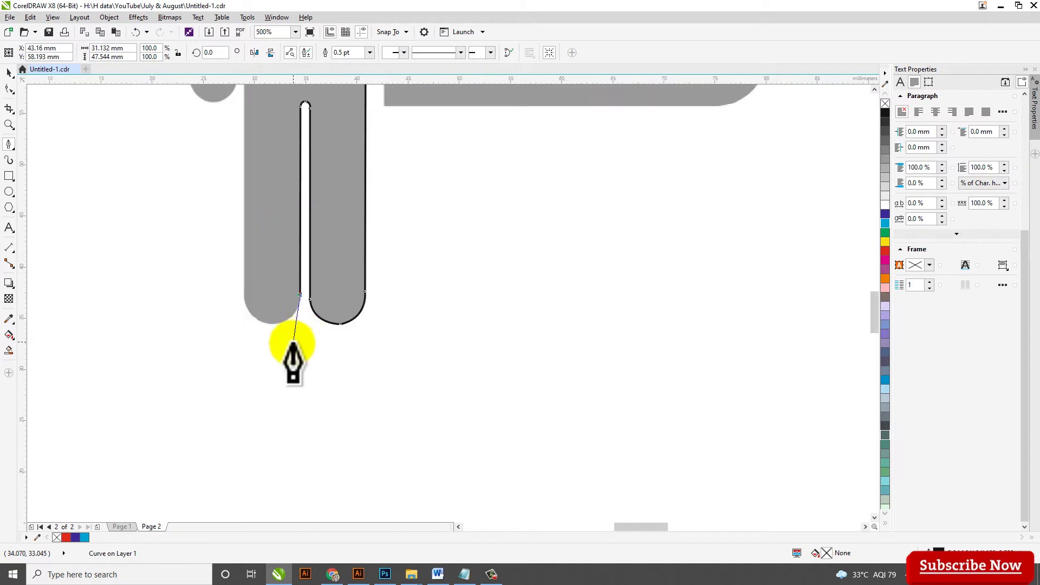
{"action": "scroll", "coordinate": [292, 344], "scroll_direction": "up", "scroll_amount": 1}
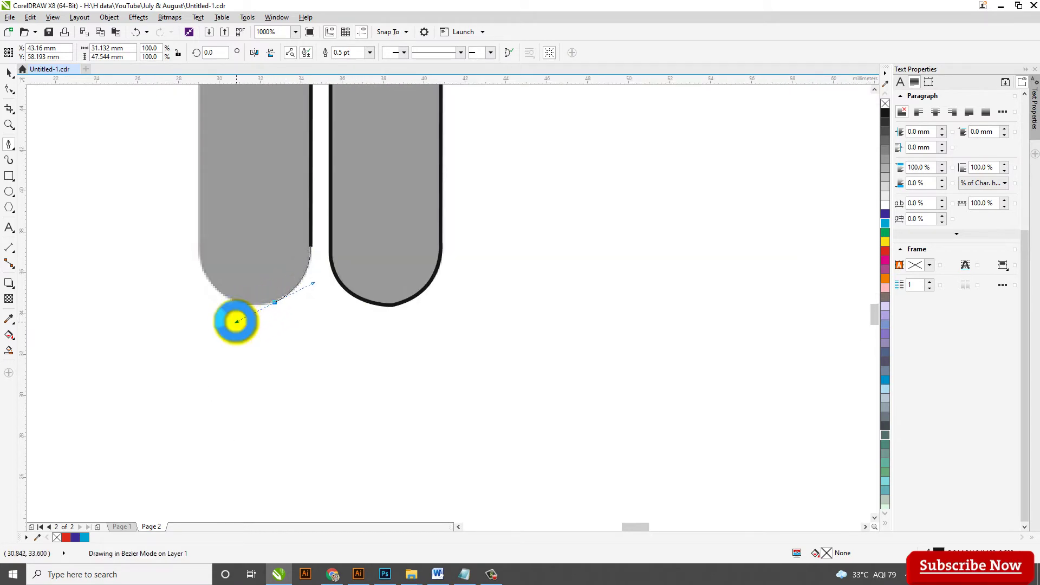
{"action": "left_click_drag", "start_coordinate": [236, 321], "coordinate": [236, 322]}
{"action": "scroll", "coordinate": [278, 301], "scroll_direction": "up", "scroll_amount": 3}
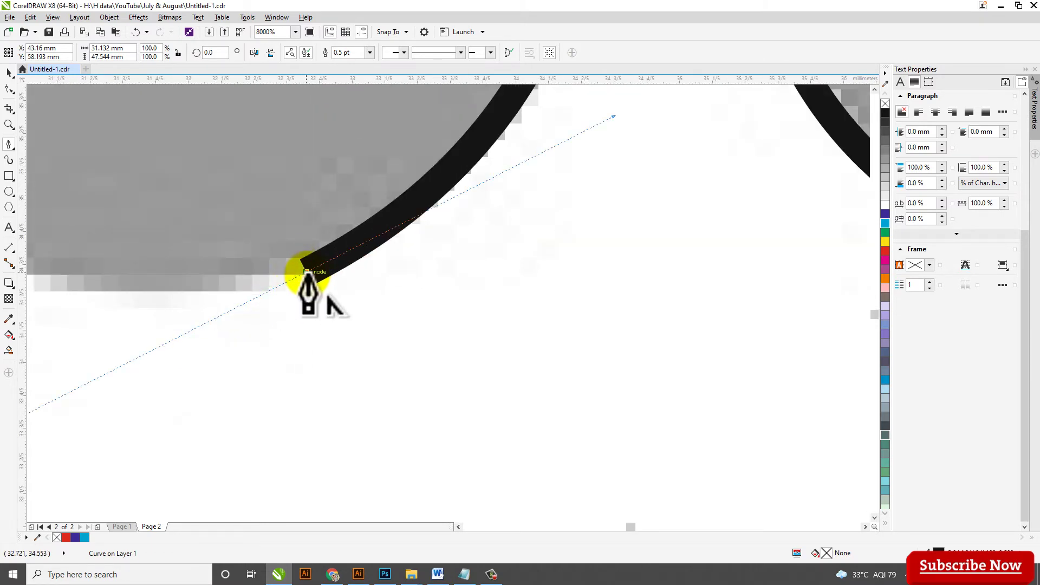
{"action": "scroll", "coordinate": [328, 271], "scroll_direction": "down", "scroll_amount": 3}
{"action": "scroll", "coordinate": [371, 278], "scroll_direction": "up", "scroll_amount": 1}
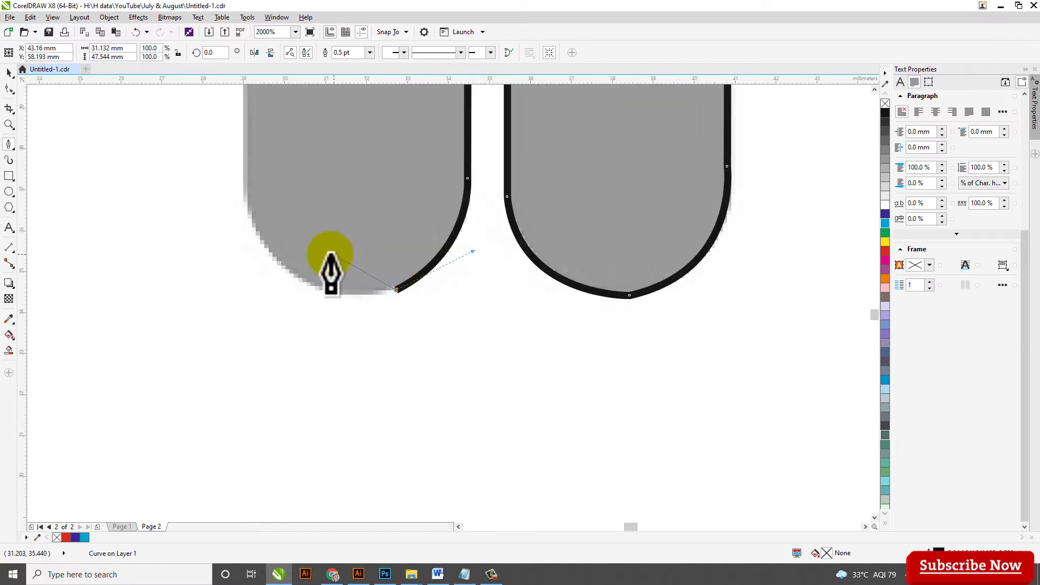
{"action": "left_click_drag", "start_coordinate": [244, 200], "coordinate": [211, 142]}
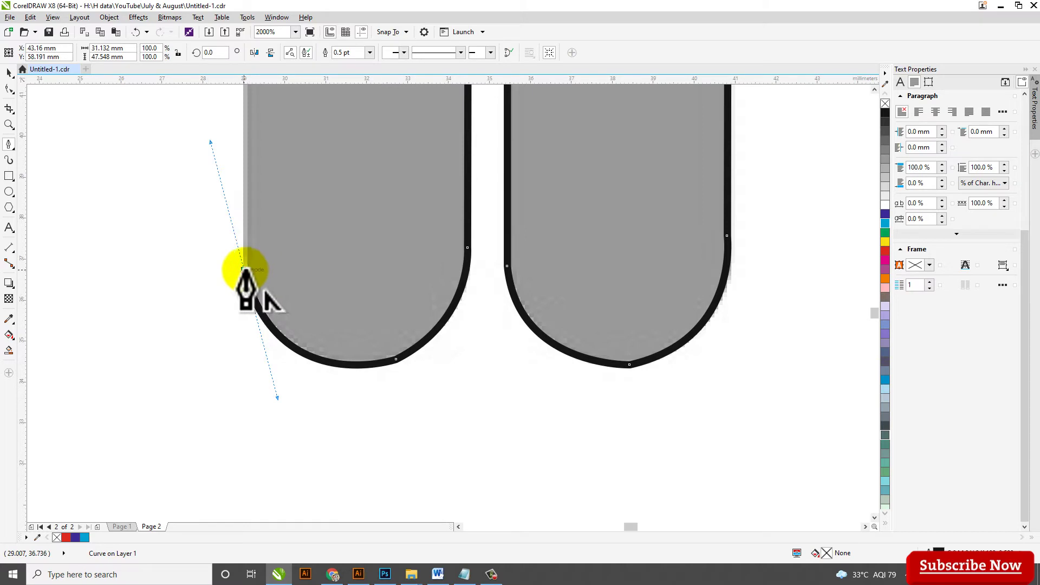
- Trace the body's left edge up to the hanging arm's gap and follow the gap's rounded top with two curves, removing outgoing handles
{"action": "scroll", "coordinate": [298, 309], "scroll_direction": "down", "scroll_amount": 3}
{"action": "scroll", "coordinate": [309, 288], "scroll_direction": "down", "scroll_amount": 2}
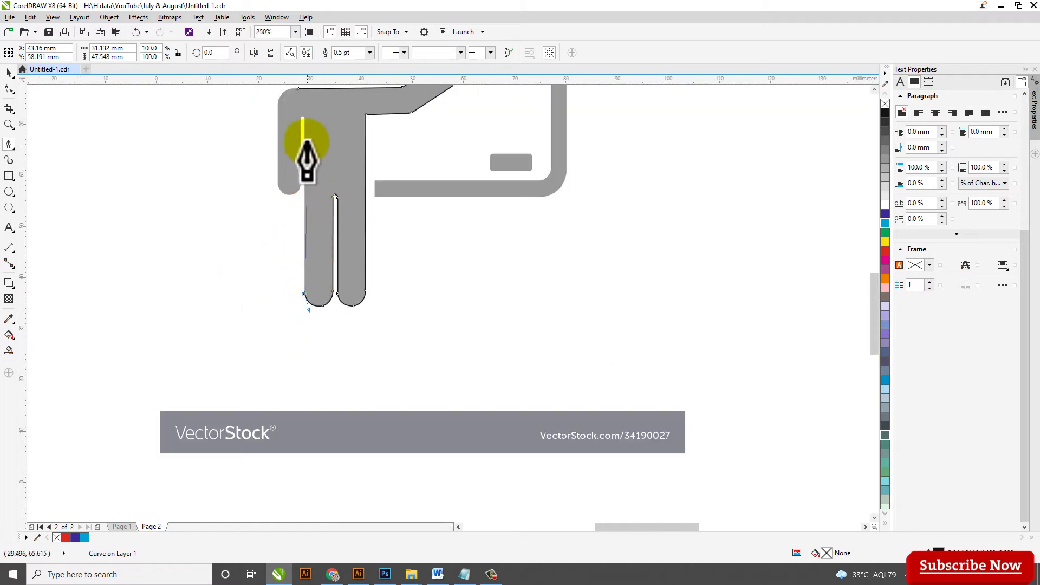
{"action": "scroll", "coordinate": [307, 142], "scroll_direction": "down", "scroll_amount": 1}
{"action": "scroll", "coordinate": [315, 184], "scroll_direction": "up", "scroll_amount": 3}
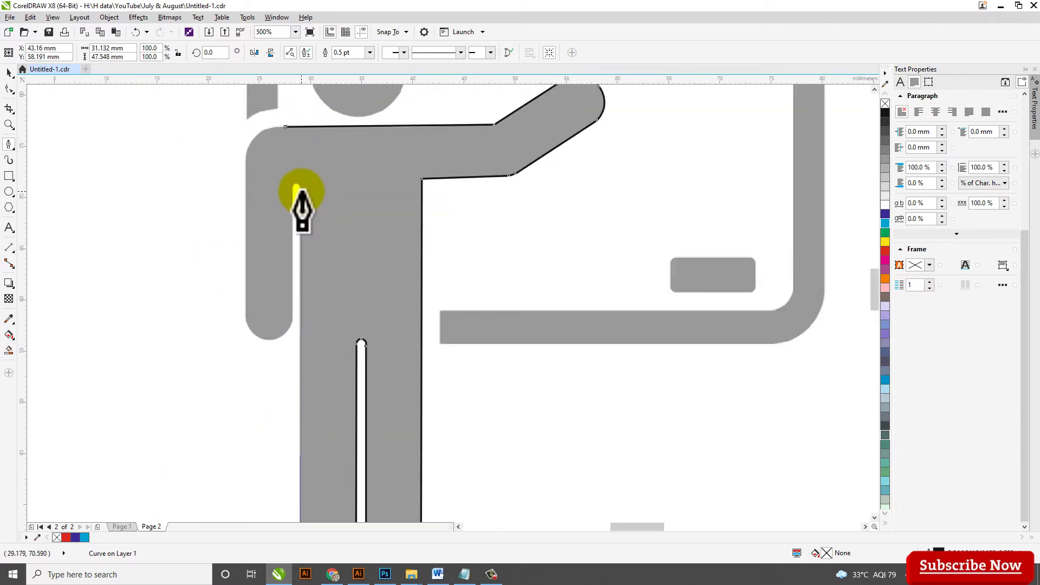
{"action": "scroll", "coordinate": [297, 191], "scroll_direction": "up", "scroll_amount": 5}
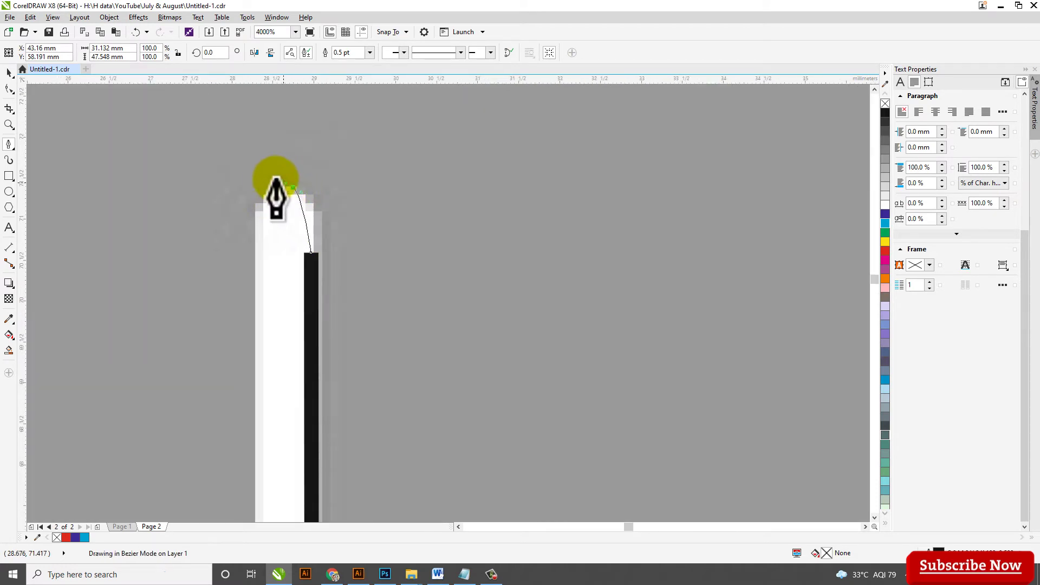
{"action": "left_click", "coordinate": [295, 187]}
{"action": "left_click", "coordinate": [293, 187]}
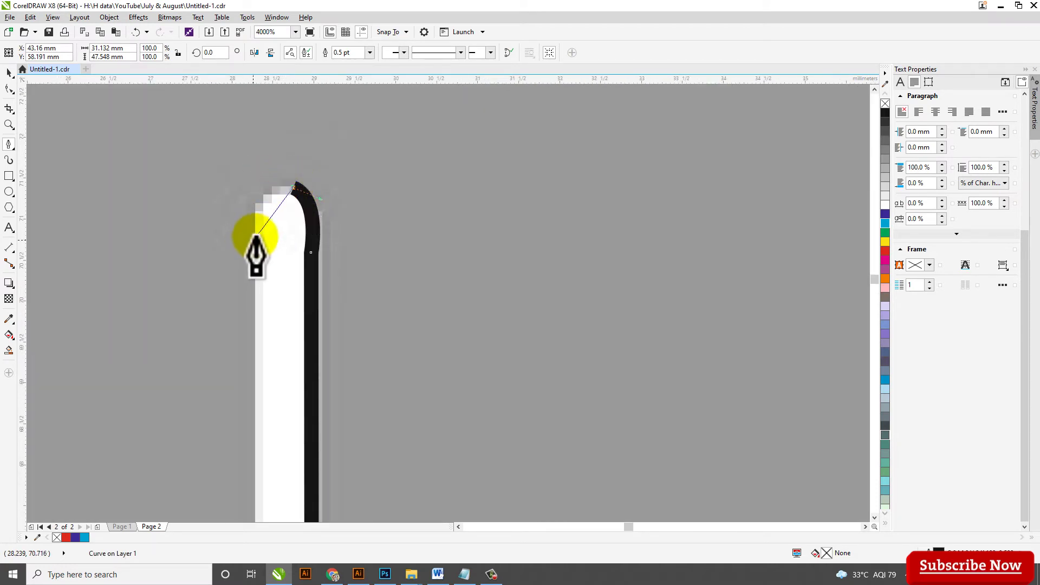
{"action": "left_click_drag", "start_coordinate": [256, 233], "coordinate": [257, 282]}
{"action": "left_click", "coordinate": [257, 233]}
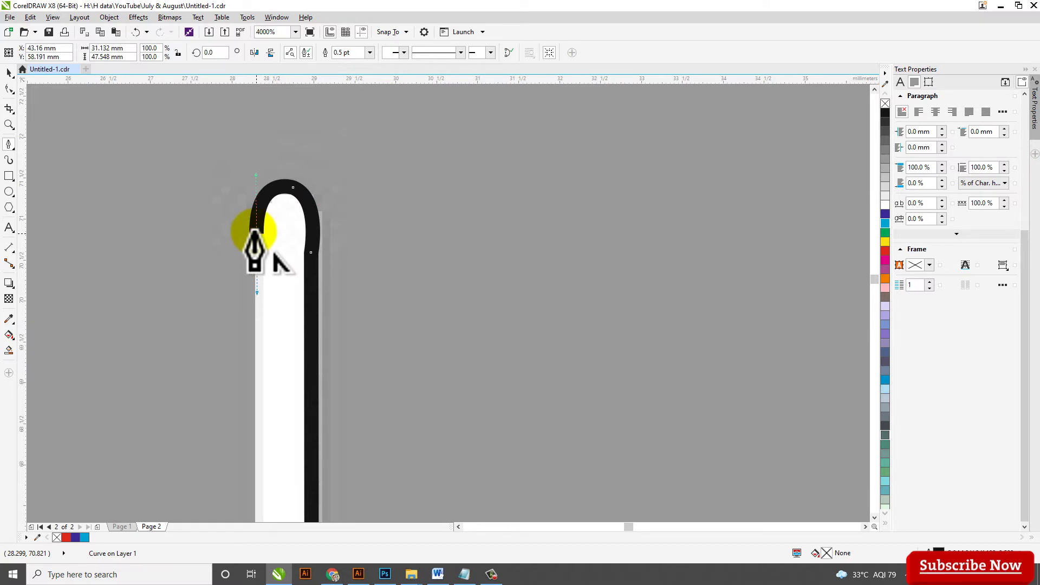
- Trace the hanging arm's inner edge down and round the hand with two curved segments, removing each outgoing handle
{"action": "scroll", "coordinate": [311, 233], "scroll_direction": "down", "scroll_amount": 2}
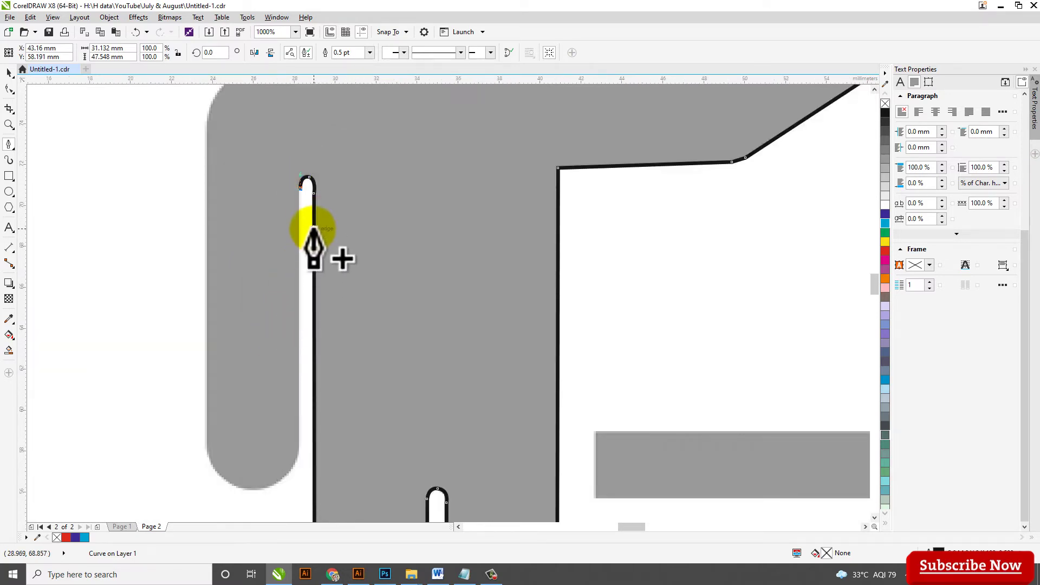
{"action": "scroll", "coordinate": [313, 230], "scroll_direction": "down", "scroll_amount": 2}
{"action": "scroll", "coordinate": [316, 328], "scroll_direction": "up", "scroll_amount": 2}
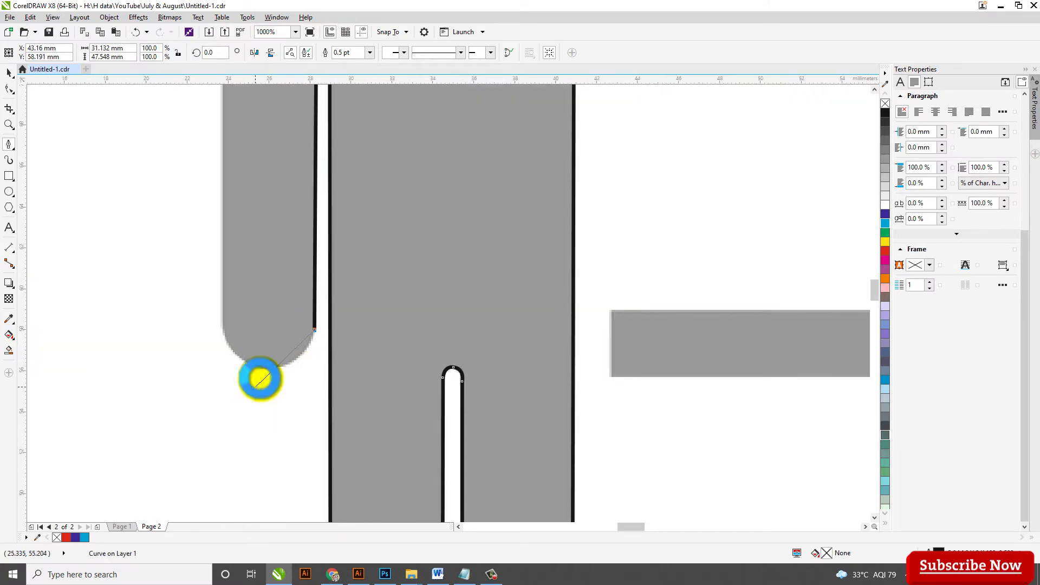
{"action": "scroll", "coordinate": [276, 360], "scroll_direction": "up", "scroll_amount": 1}
{"action": "left_click_drag", "start_coordinate": [290, 355], "coordinate": [233, 347]}
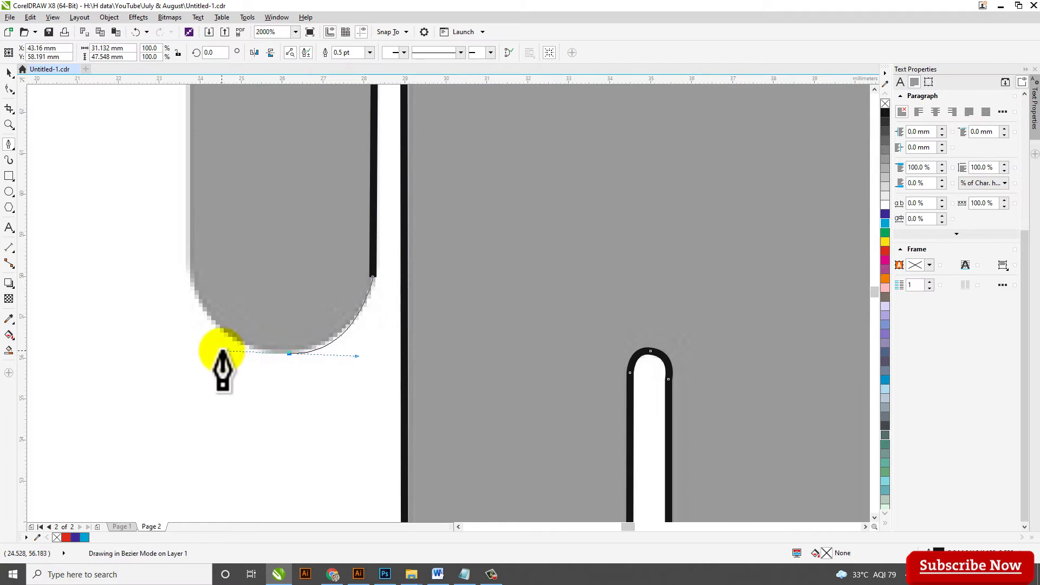
{"action": "double_click", "coordinate": [291, 353]}
{"action": "left_click", "coordinate": [291, 354]}
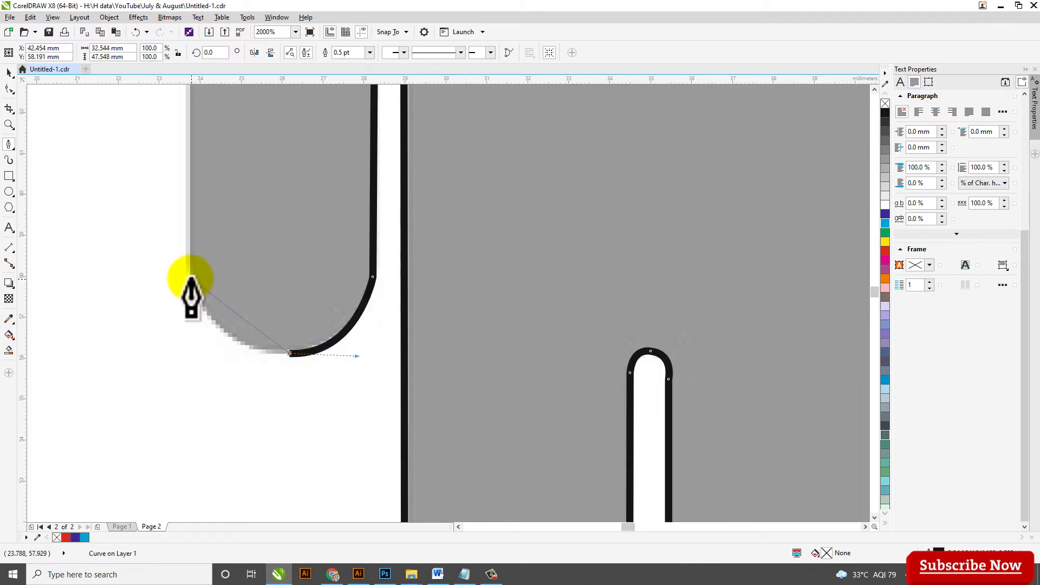
{"action": "left_click_drag", "start_coordinate": [189, 278], "coordinate": [173, 198]}
{"action": "key", "text": "Escape"}
{"action": "left_click", "coordinate": [190, 278]}
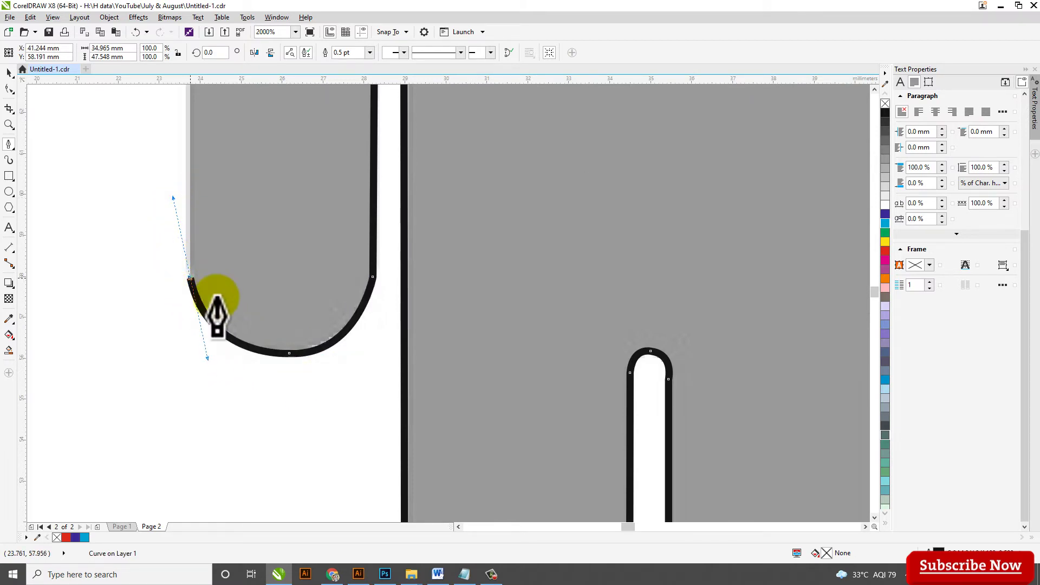
- Trace the hanging arm's outer edge up and close the path with a curve over the rounded shoulder at the starting node
{"action": "scroll", "coordinate": [267, 352], "scroll_direction": "down", "scroll_amount": 2}
{"action": "scroll", "coordinate": [268, 135], "scroll_direction": "up", "scroll_amount": 3}
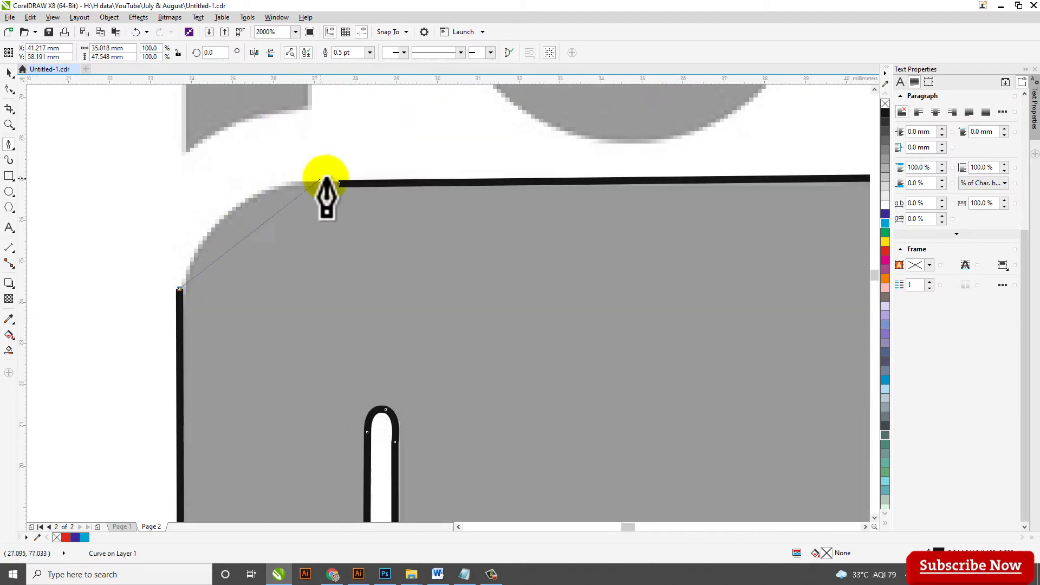
{"action": "left_click", "coordinate": [340, 183]}
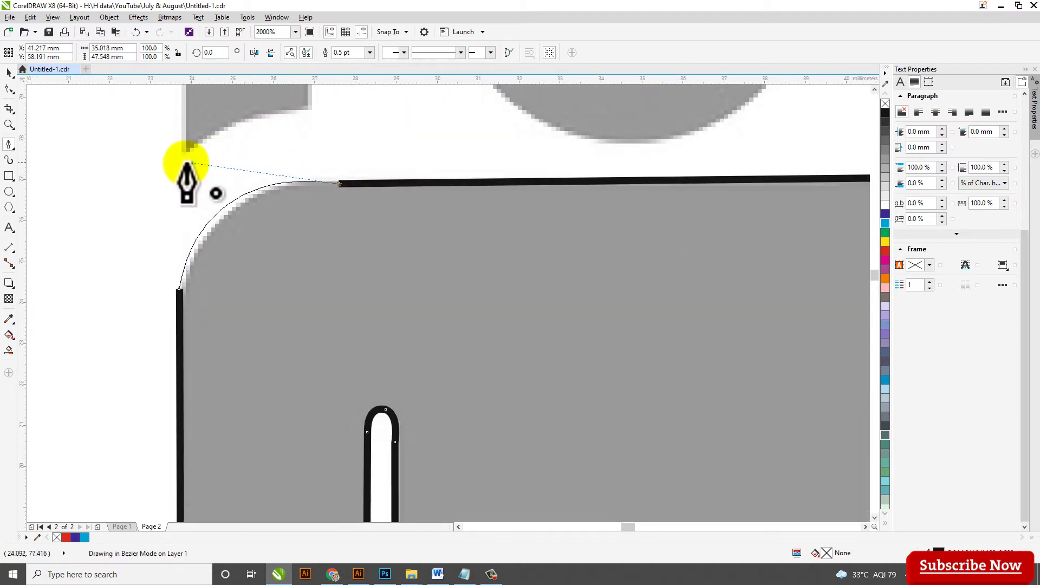
{"action": "left_click_drag", "start_coordinate": [182, 165], "coordinate": [182, 165]}
{"action": "scroll", "coordinate": [368, 227], "scroll_direction": "down", "scroll_amount": 4}
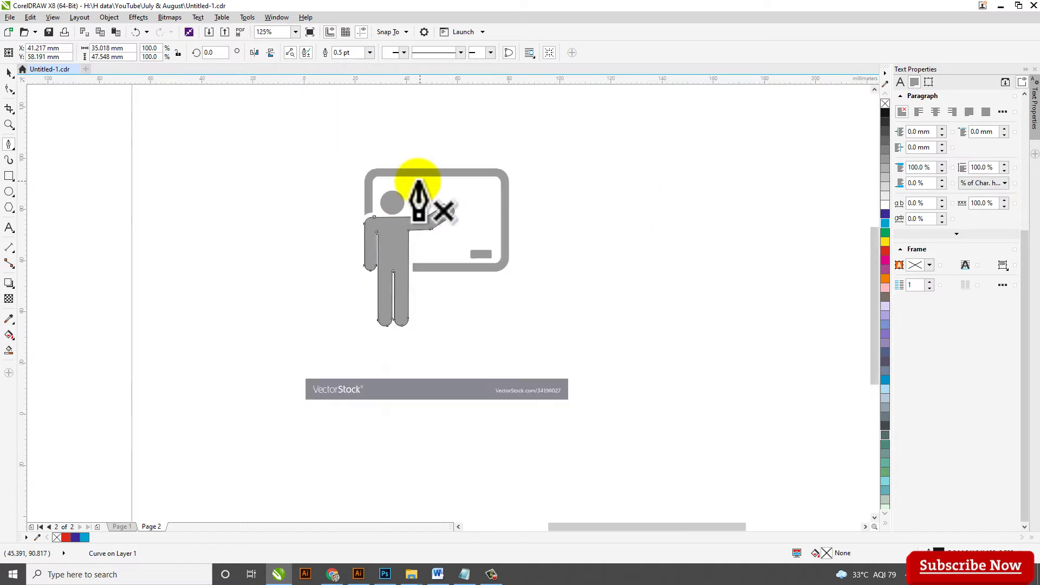
- Draw a circle about 8.2 mm in diameter over the teacher's head with the Ellipse tool
{"action": "scroll", "coordinate": [417, 182], "scroll_direction": "up", "scroll_amount": 2}
{"action": "left_click", "coordinate": [9, 192]}
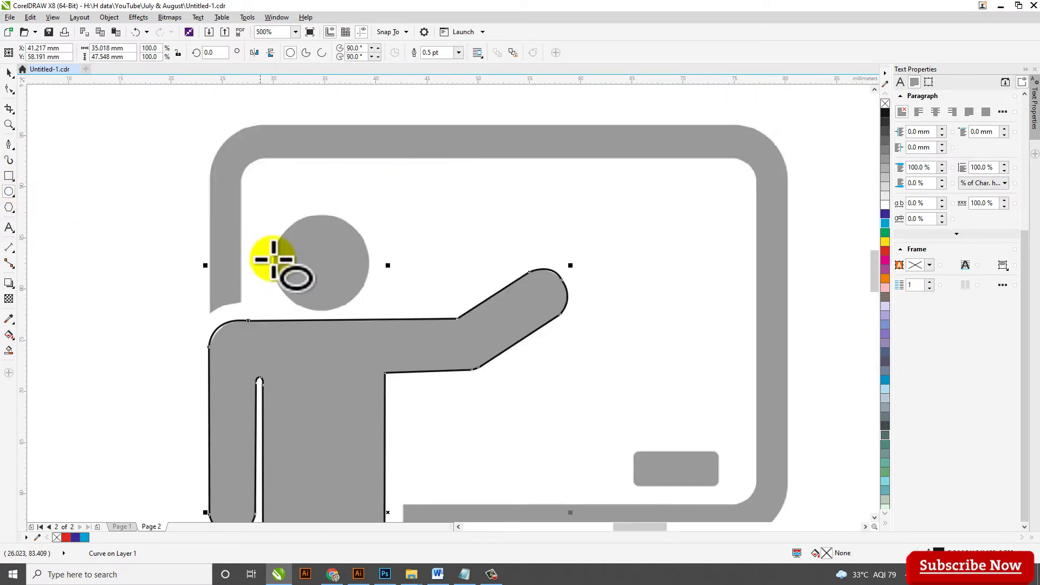
{"action": "scroll", "coordinate": [274, 255], "scroll_direction": "up", "scroll_amount": 2}
{"action": "mouse_move", "coordinate": [286, 190]}
{"action": "left_mouse_down"}
{"action": "mouse_move", "coordinate": [342, 251]}
{"action": "mouse_move", "coordinate": [453, 329]}
{"action": "mouse_move", "coordinate": [458, 361]}
{"action": "left_mouse_up"}
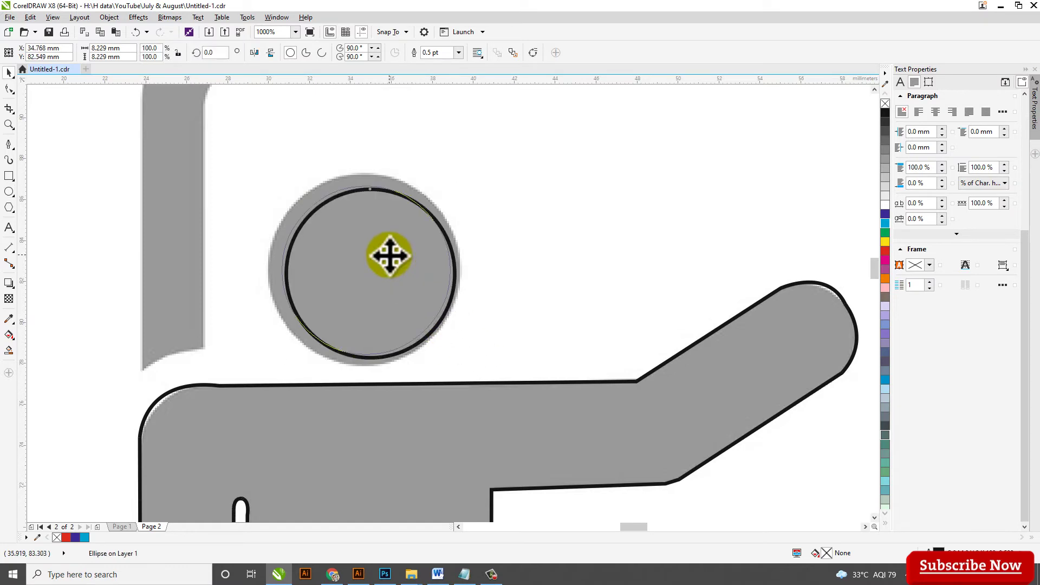
{"action": "scroll", "coordinate": [197, 204], "scroll_direction": "down", "scroll_amount": 4}
{"action": "left_click_drag", "start_coordinate": [384, 198], "coordinate": [734, 328]}
{"action": "key", "text": "Delete"}
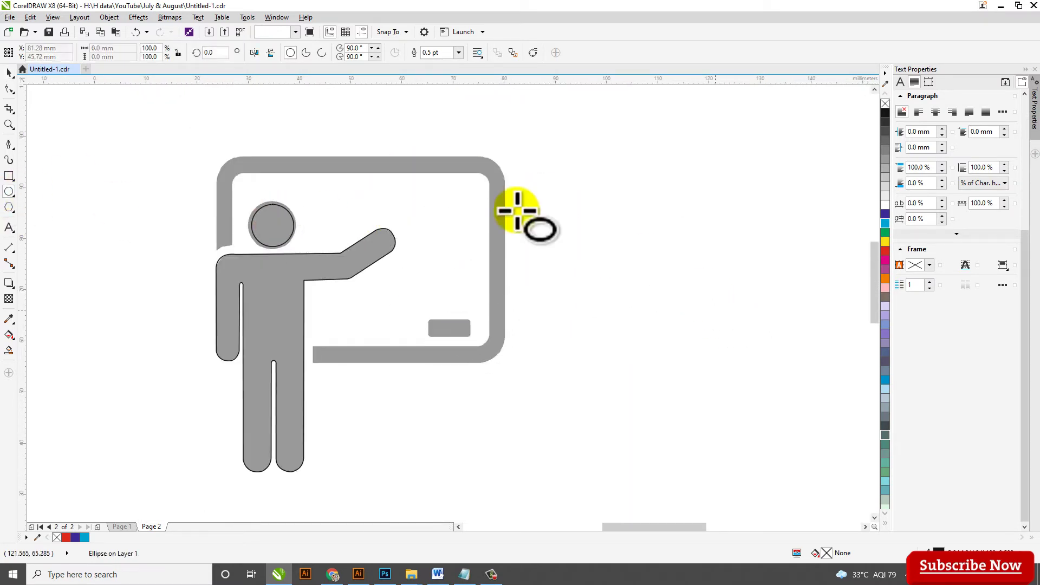
- Enlarge the head circle about its centre to about 9.2 mm in diameter to match the head's edge
{"action": "scroll", "coordinate": [273, 216], "scroll_direction": "up", "scroll_amount": 4}
{"action": "key", "text": "space"}
{"action": "left_click_drag", "start_coordinate": [379, 186], "coordinate": [389, 174]}
{"action": "scroll", "coordinate": [389, 173], "scroll_direction": "down", "scroll_amount": 4}
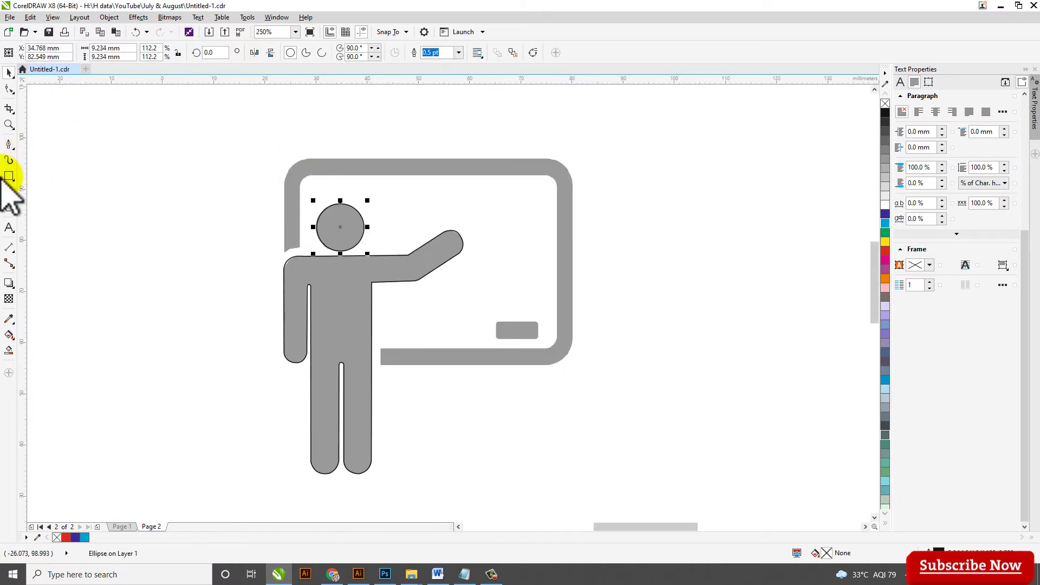
- Start a Pen outline of the whiteboard frame with its curved cut end above the shoulder, up the outer left side and round the upper-left corner
{"action": "left_click", "coordinate": [9, 145]}
{"action": "scroll", "coordinate": [265, 246], "scroll_direction": "up", "scroll_amount": 4}
{"action": "left_click", "coordinate": [409, 254]}
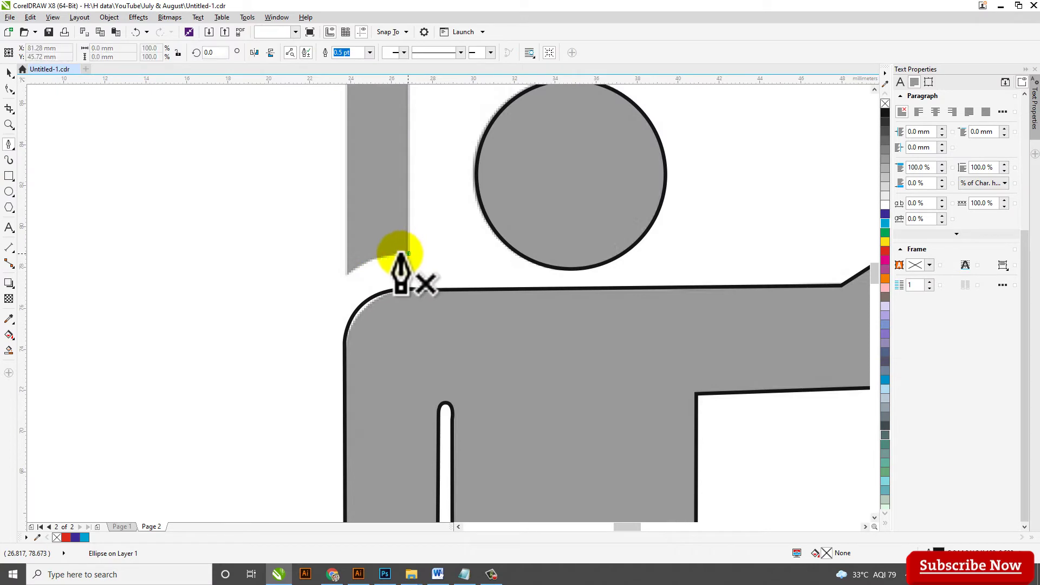
{"action": "left_click_drag", "start_coordinate": [349, 280], "coordinate": [333, 292]}
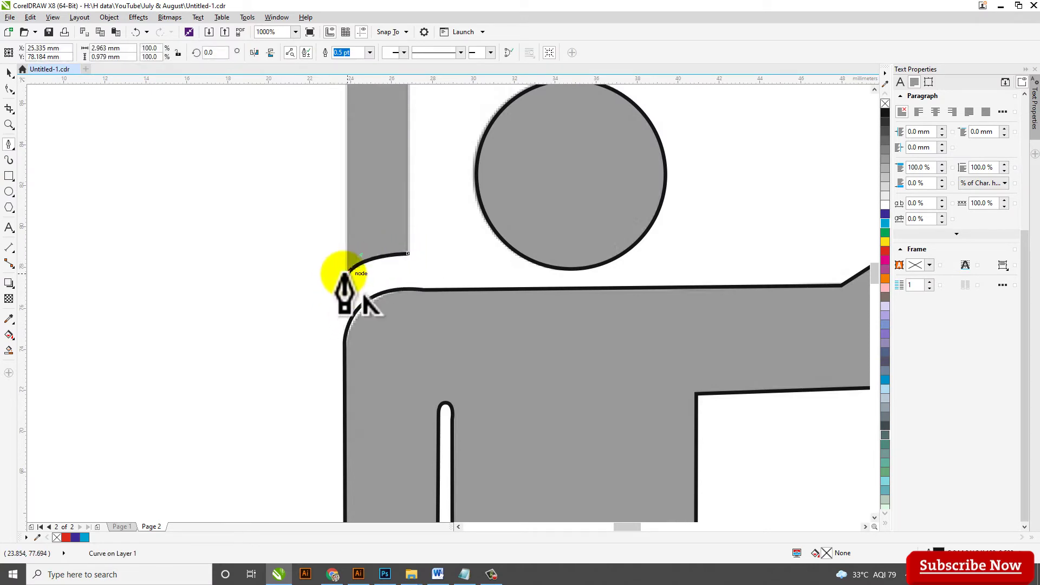
{"action": "scroll", "coordinate": [341, 285], "scroll_direction": "down", "scroll_amount": 4}
{"action": "scroll", "coordinate": [342, 190], "scroll_direction": "up", "scroll_amount": 3}
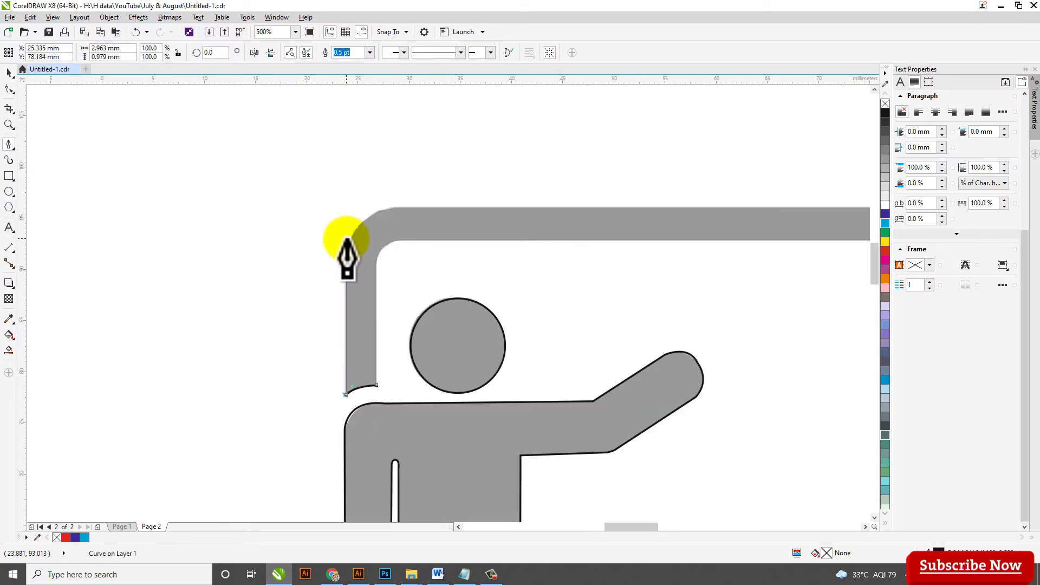
{"action": "scroll", "coordinate": [390, 216], "scroll_direction": "up", "scroll_amount": 2}
{"action": "left_click_drag", "start_coordinate": [408, 208], "coordinate": [462, 209]}
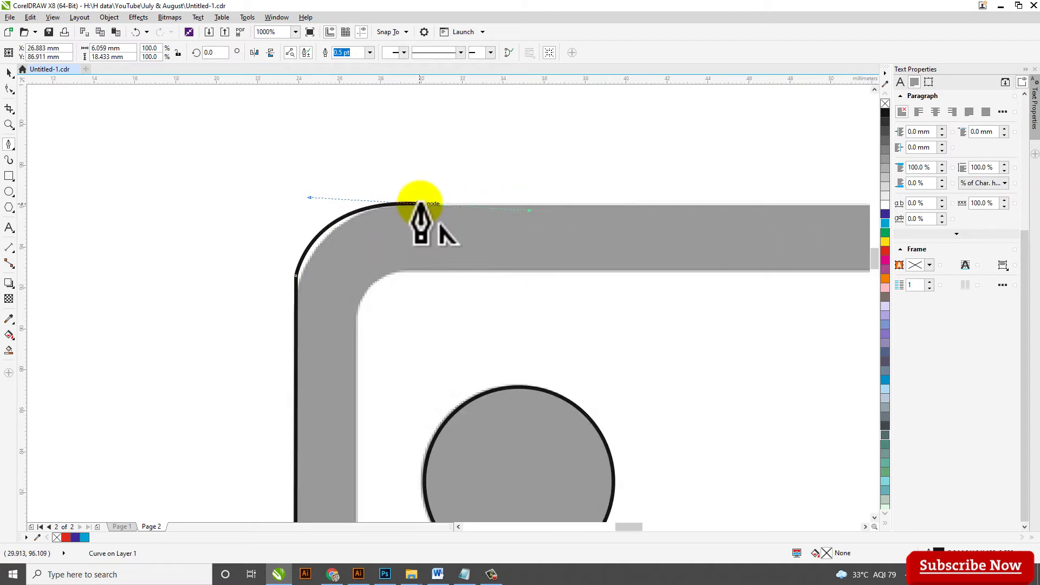
- Trace the frame's outer edge along the top and down the right side, curving round the upper-right and lower-right corners
{"action": "scroll", "coordinate": [219, 192], "scroll_direction": "down", "scroll_amount": 4}
{"action": "left_click", "coordinate": [498, 194]}
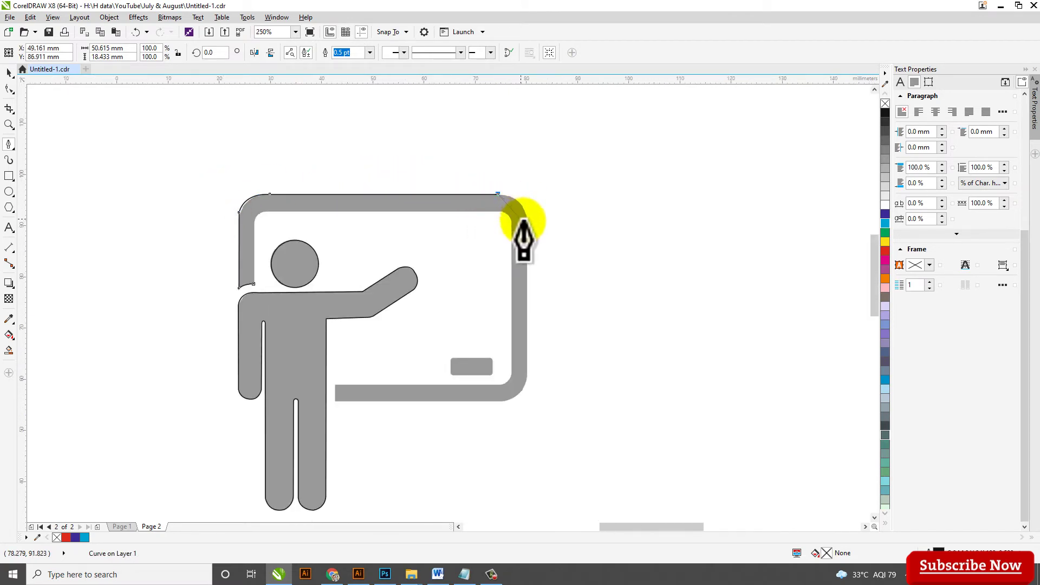
{"action": "scroll", "coordinate": [528, 241], "scroll_direction": "up", "scroll_amount": 2}
{"action": "left_click_drag", "start_coordinate": [531, 245], "coordinate": [524, 327]}
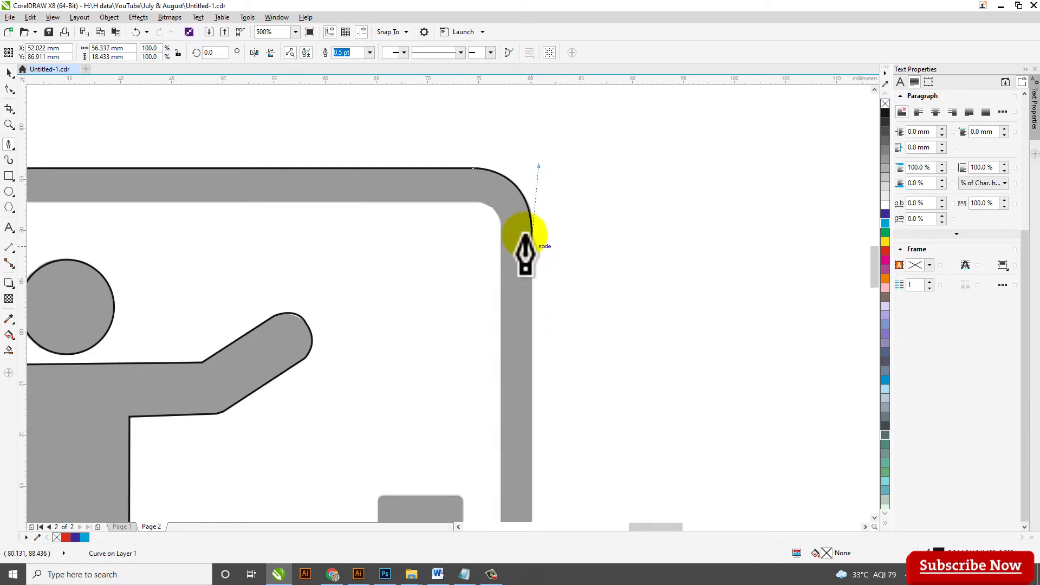
{"action": "scroll", "coordinate": [531, 247], "scroll_direction": "down", "scroll_amount": 3}
{"action": "scroll", "coordinate": [506, 332], "scroll_direction": "up", "scroll_amount": 3}
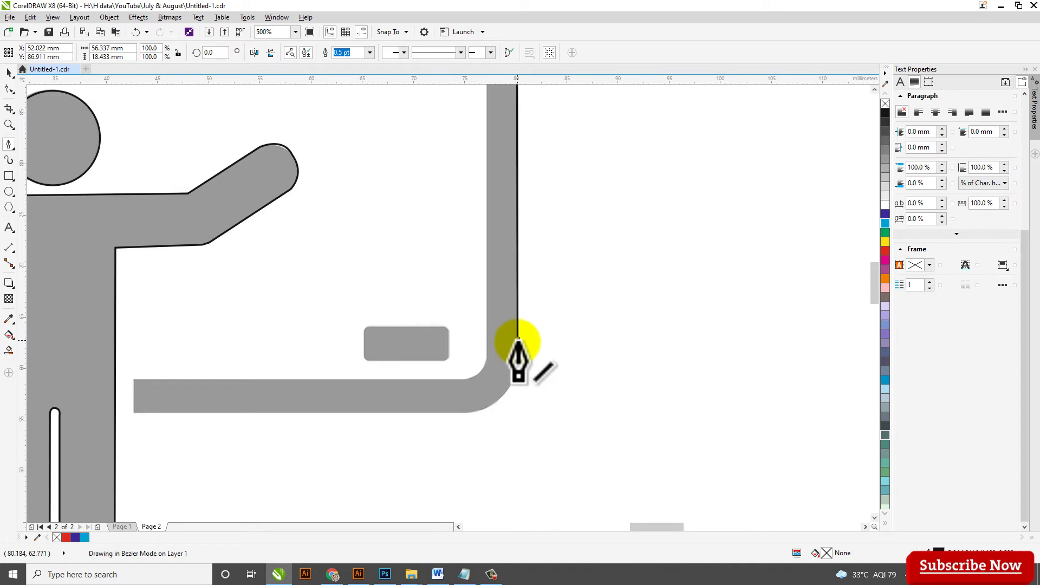
{"action": "left_click", "coordinate": [517, 340]}
{"action": "left_click_drag", "start_coordinate": [465, 412], "coordinate": [404, 420]}
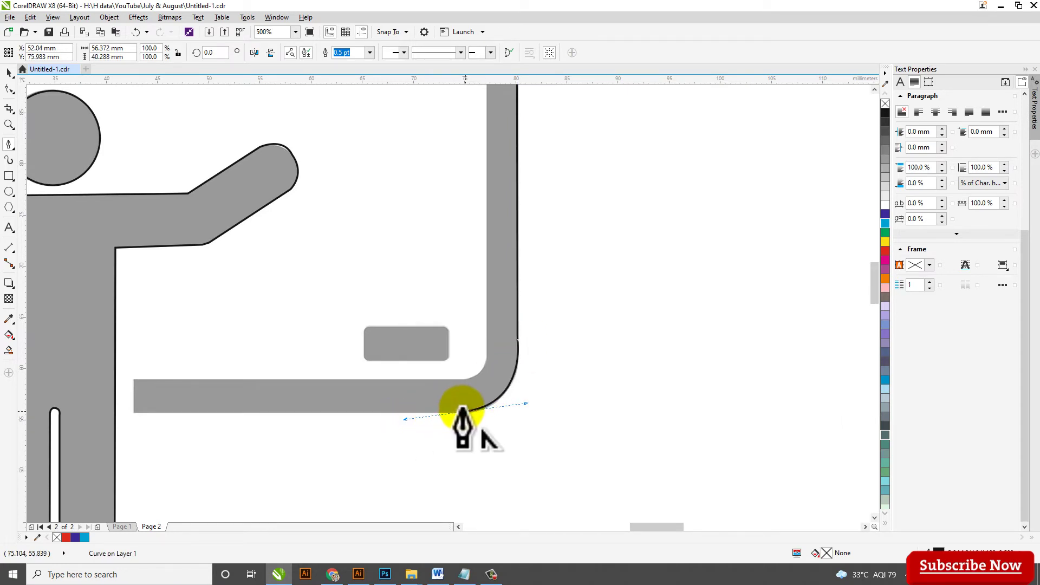
- Trace the frame's outer bottom edge to its square end beside the teacher's leg, and back along the inner bottom edge
{"action": "scroll", "coordinate": [441, 346], "scroll_direction": "down", "scroll_amount": 2}
{"action": "scroll", "coordinate": [278, 372], "scroll_direction": "up", "scroll_amount": 2}
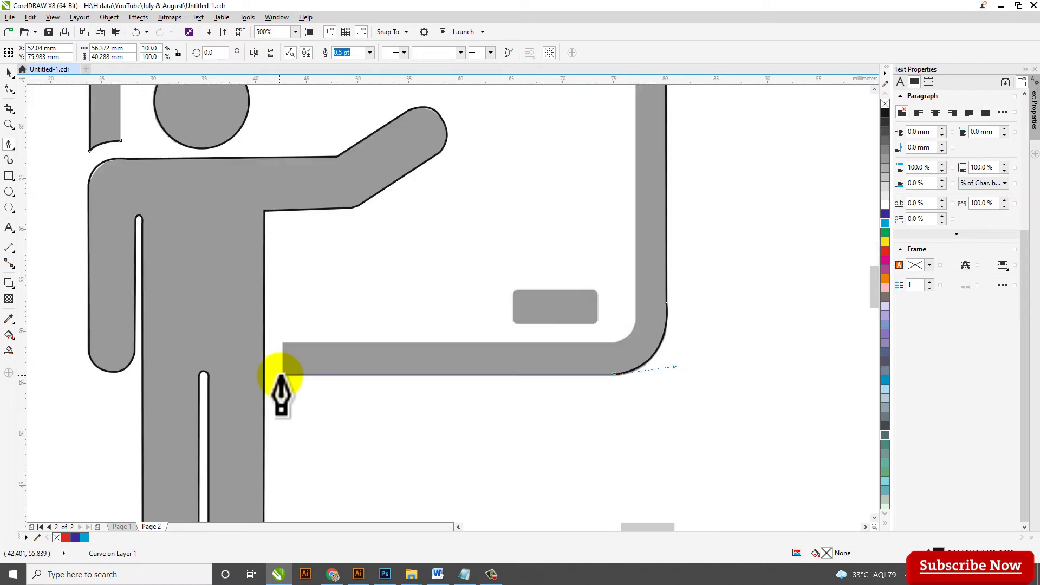
{"action": "left_click", "coordinate": [282, 374]}
{"action": "left_click", "coordinate": [282, 343]}
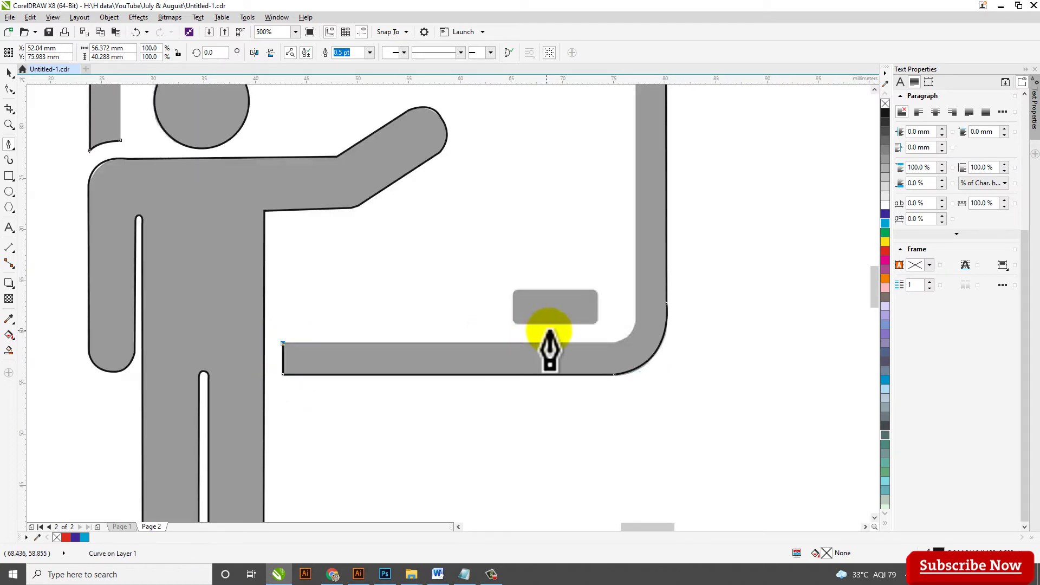
{"action": "left_click", "coordinate": [606, 343]}
- Trace the frame's inner right side up with curves round the inner lower-right and upper-right corners
{"action": "scroll", "coordinate": [599, 305], "scroll_direction": "down", "scroll_amount": 2}
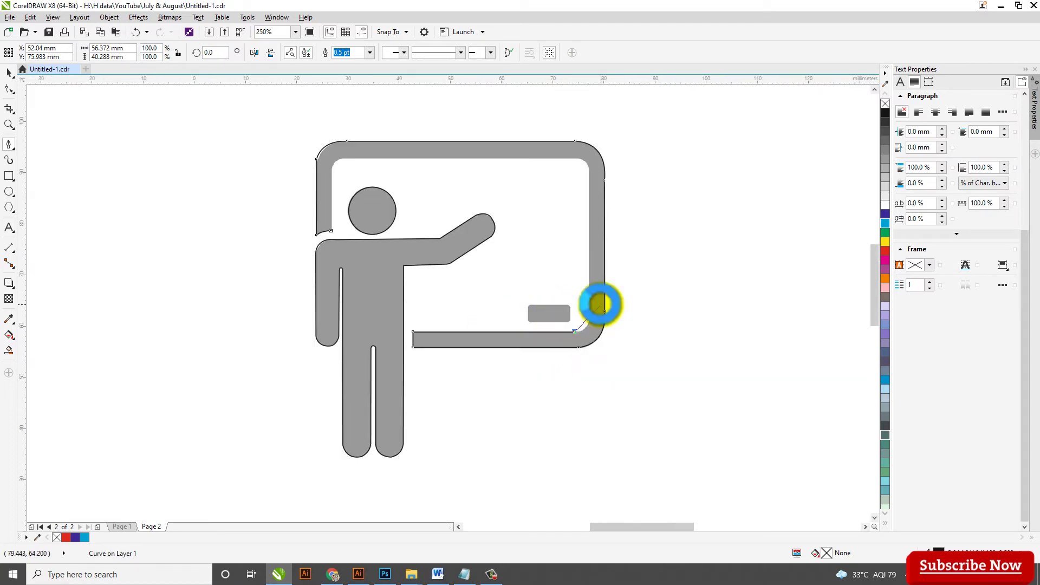
{"action": "scroll", "coordinate": [580, 303], "scroll_direction": "up", "scroll_amount": 2}
{"action": "left_click_drag", "start_coordinate": [578, 296], "coordinate": [566, 225]}
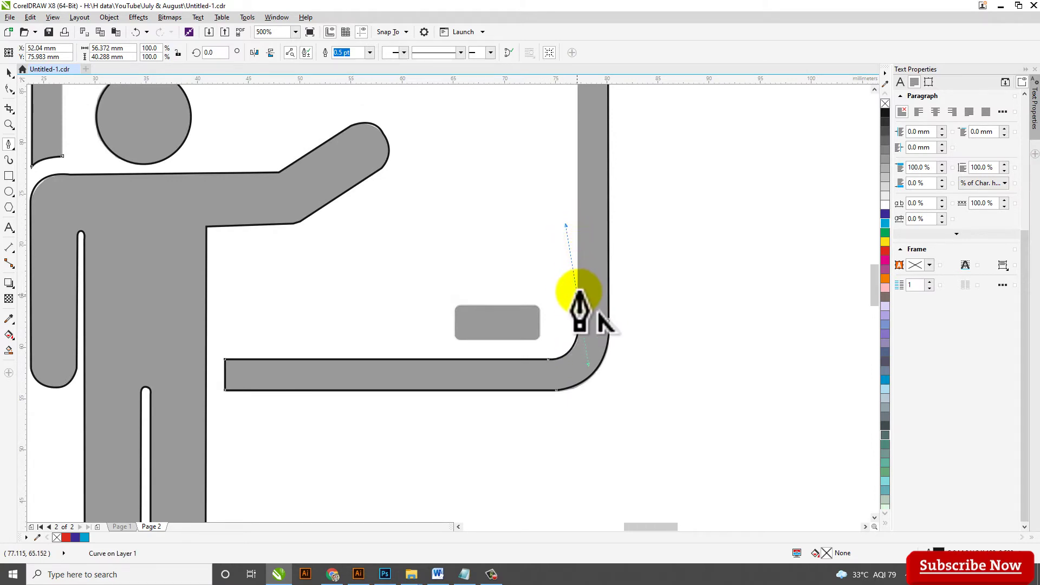
{"action": "scroll", "coordinate": [578, 295], "scroll_direction": "down", "scroll_amount": 3}
{"action": "scroll", "coordinate": [573, 234], "scroll_direction": "up", "scroll_amount": 1}
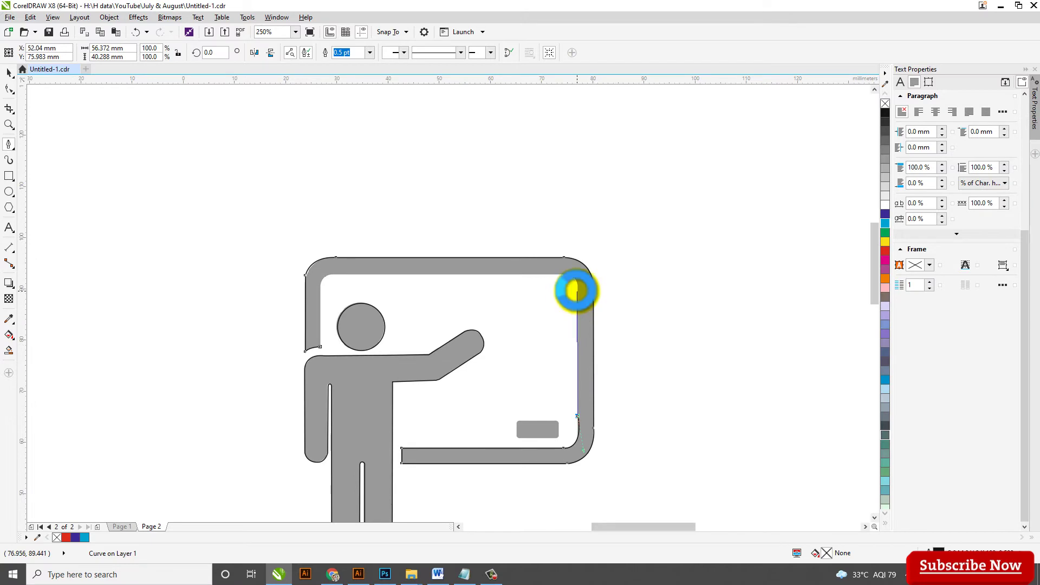
{"action": "scroll", "coordinate": [576, 291], "scroll_direction": "up", "scroll_amount": 1}
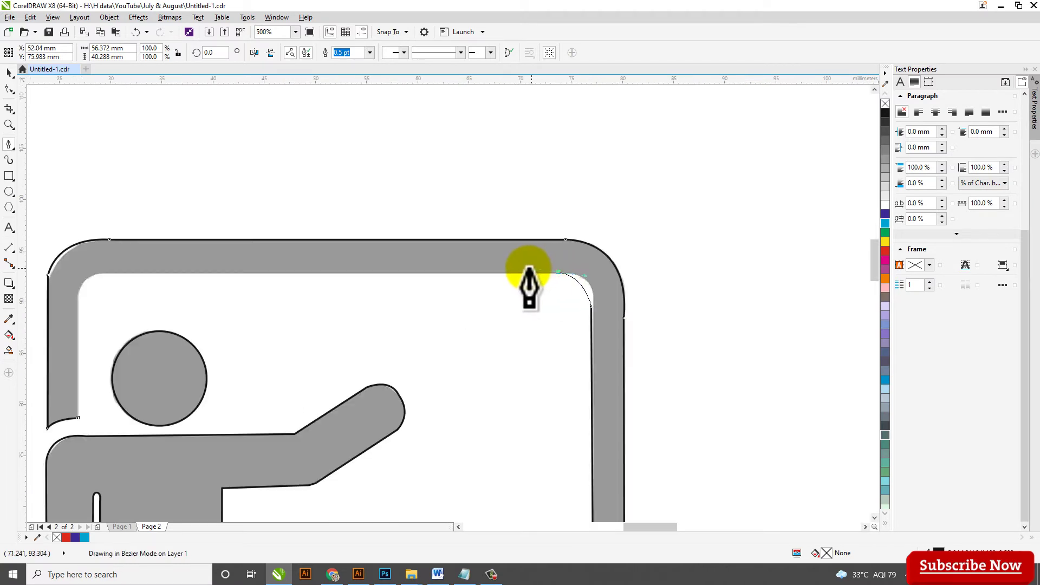
{"action": "left_click_drag", "start_coordinate": [522, 268], "coordinate": [556, 271]}
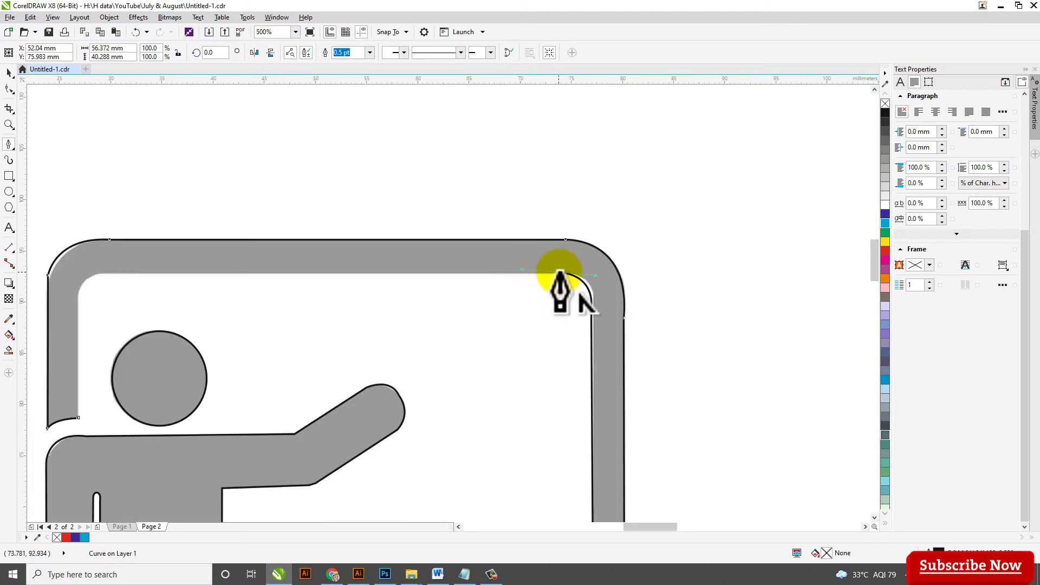
- Trace the frame's inner top edge and rounded upper-left corner, and close the path down at the starting node
{"action": "scroll", "coordinate": [560, 276], "scroll_direction": "down", "scroll_amount": 1}
{"action": "scroll", "coordinate": [357, 260], "scroll_direction": "up", "scroll_amount": 1}
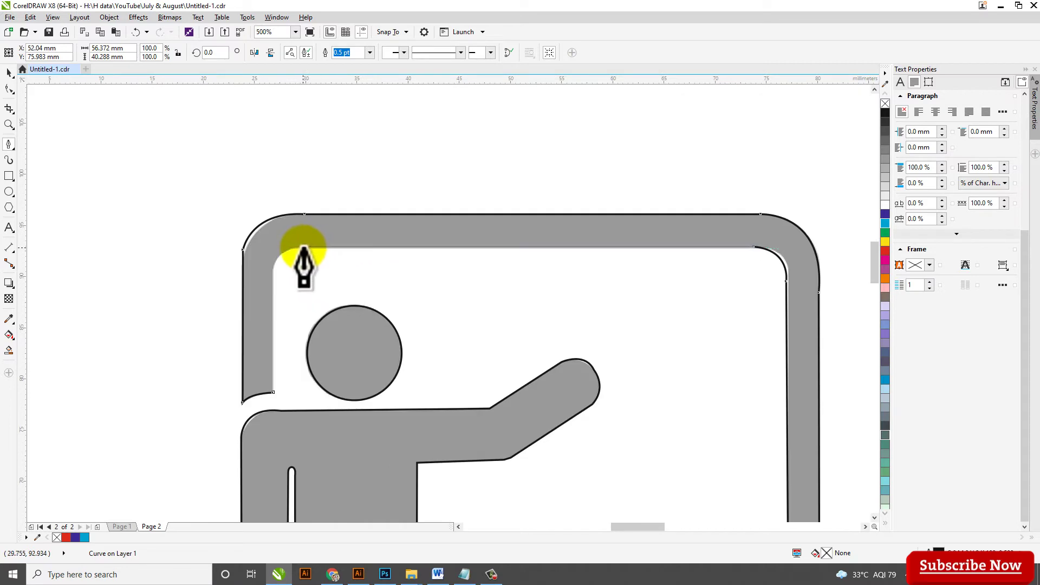
{"action": "scroll", "coordinate": [304, 248], "scroll_direction": "down", "scroll_amount": 1}
{"action": "scroll", "coordinate": [266, 268], "scroll_direction": "up", "scroll_amount": 1}
{"action": "scroll", "coordinate": [268, 269], "scroll_direction": "up", "scroll_amount": 1}
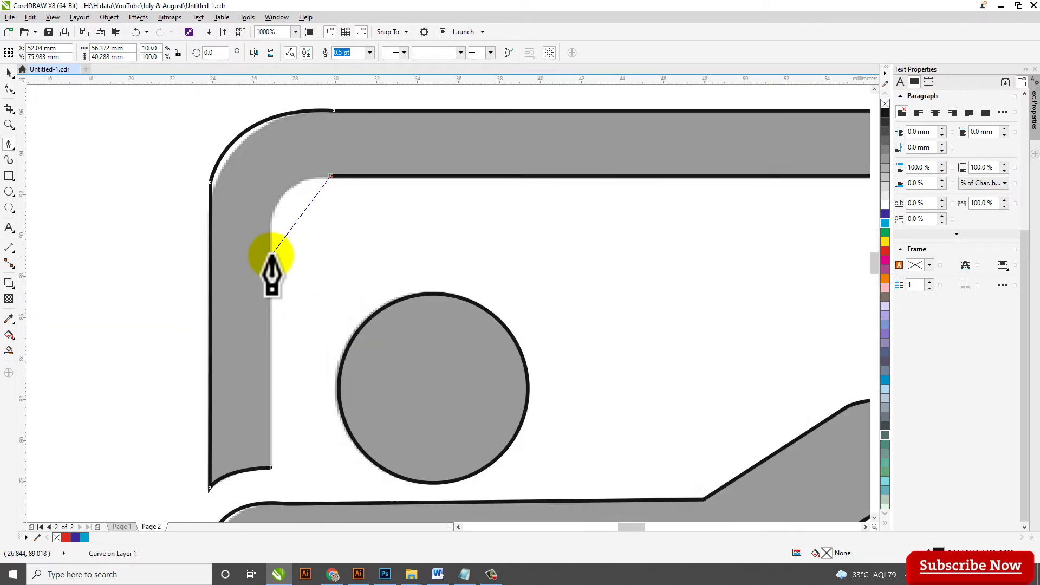
{"action": "left_click_drag", "start_coordinate": [271, 254], "coordinate": [274, 328]}
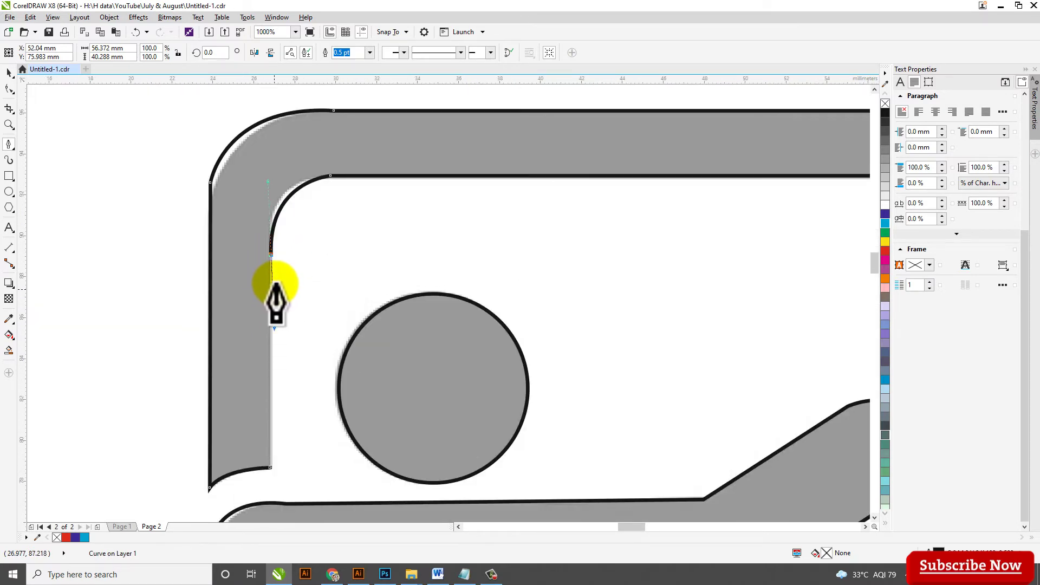
{"action": "scroll", "coordinate": [287, 229], "scroll_direction": "down", "scroll_amount": 1}
{"action": "scroll", "coordinate": [273, 357], "scroll_direction": "up", "scroll_amount": 1}
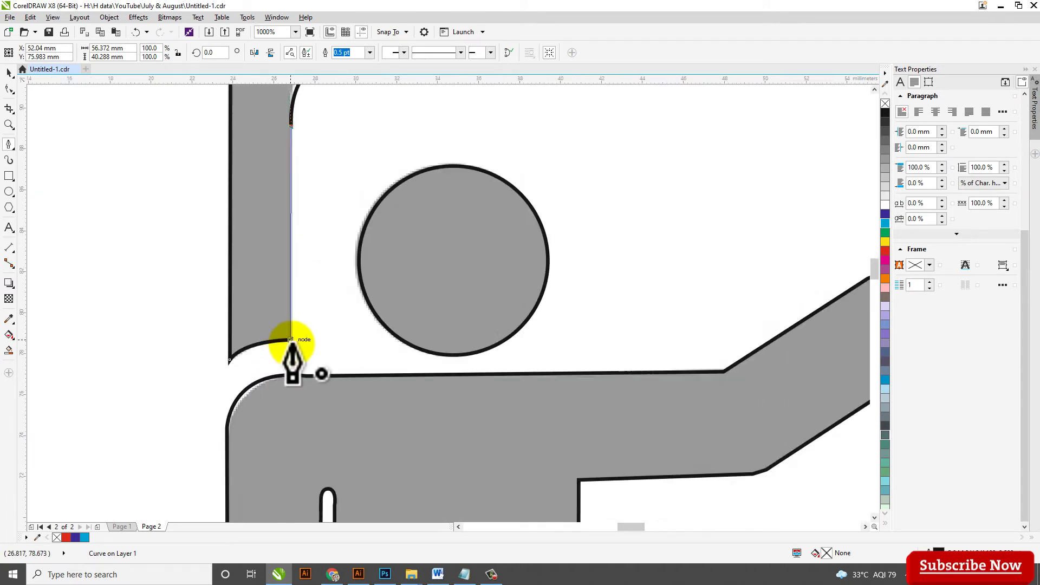
- Move the imported teacher image off the tracing to beyond the page's left edge and deselect it
{"action": "scroll", "coordinate": [319, 200], "scroll_direction": "down", "scroll_amount": 3}
{"action": "key", "text": "space"}
{"action": "scroll", "coordinate": [499, 262], "scroll_direction": "down", "scroll_amount": 1}
{"action": "left_click", "coordinate": [497, 304]}
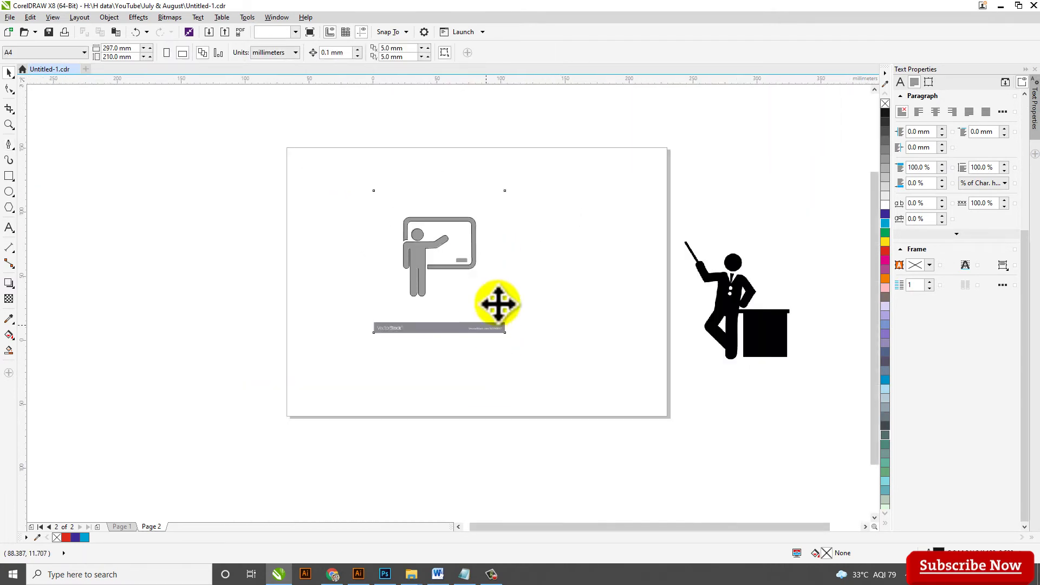
{"action": "left_click_drag", "start_coordinate": [471, 309], "coordinate": [234, 309]}
{"action": "scroll", "coordinate": [430, 274], "scroll_direction": "up", "scroll_amount": 2}
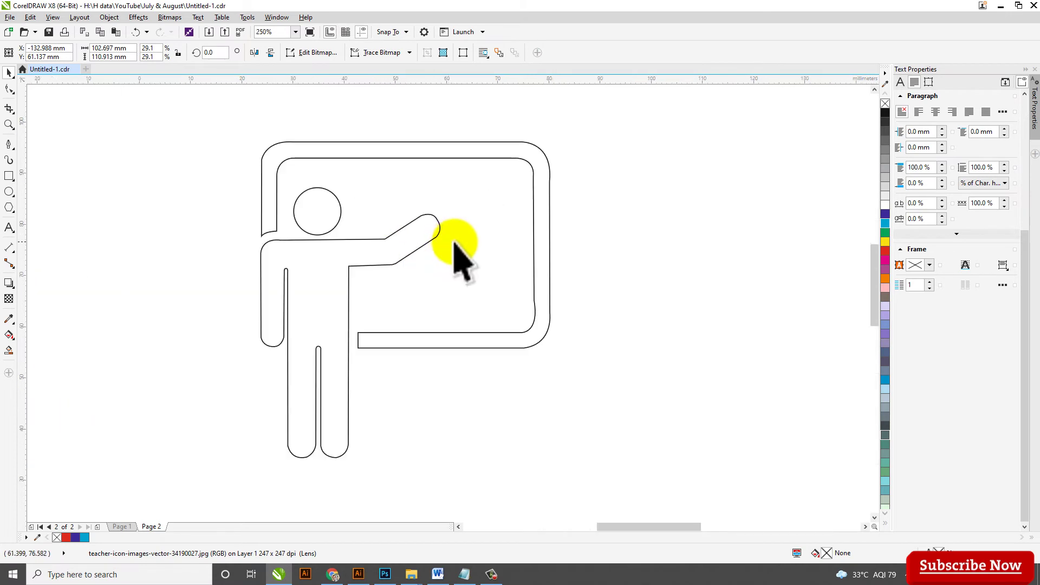
{"action": "left_click", "coordinate": [575, 209]}
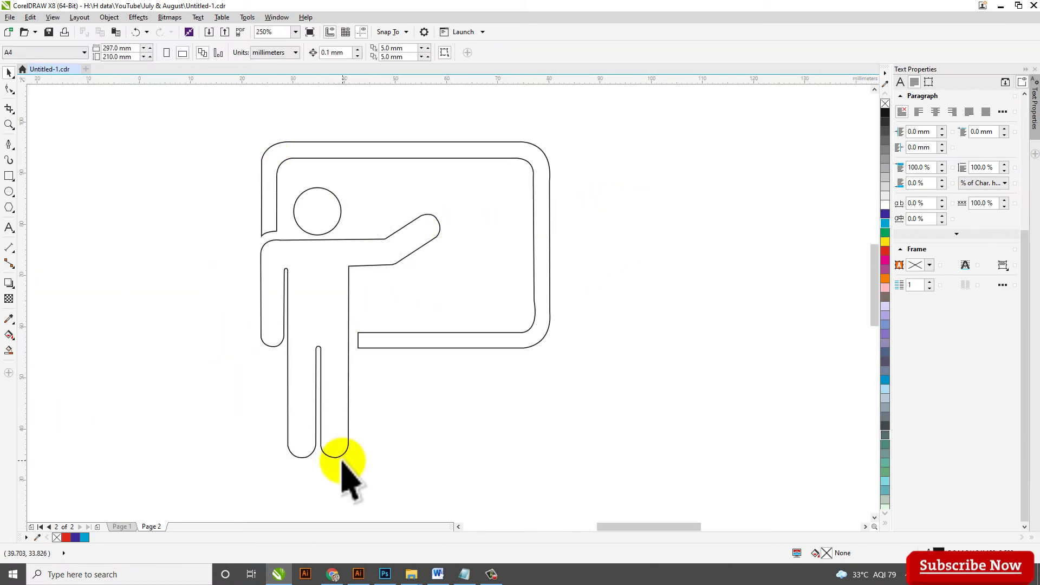
- Delete the extra node at the bottom of the right leg's rounded foot with the Shape tool
{"action": "scroll", "coordinate": [342, 468], "scroll_direction": "up", "scroll_amount": 1}
{"action": "key", "text": "space"}
{"action": "key", "text": "space"}
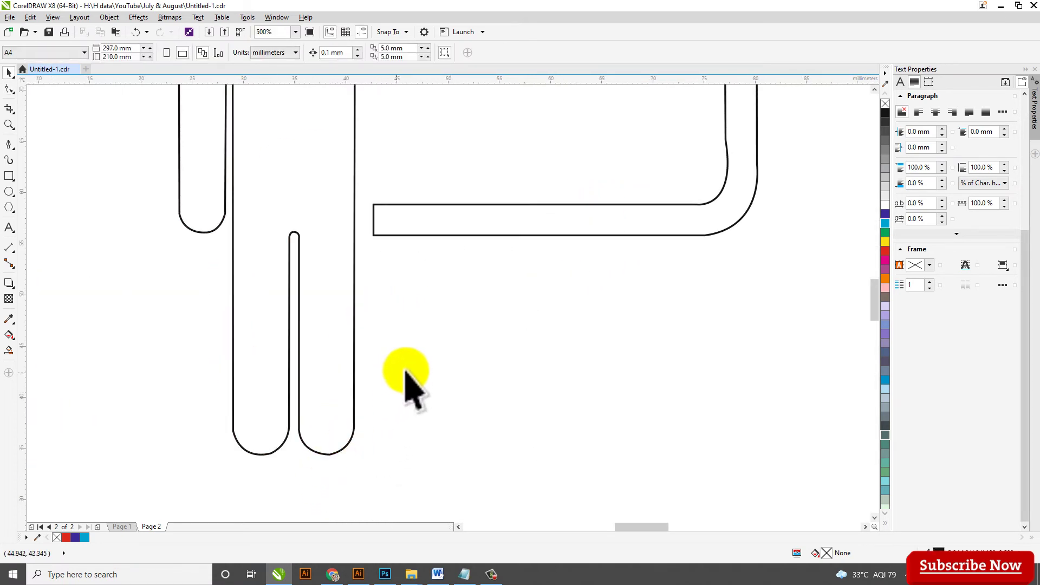
{"action": "left_click", "coordinate": [351, 362]}
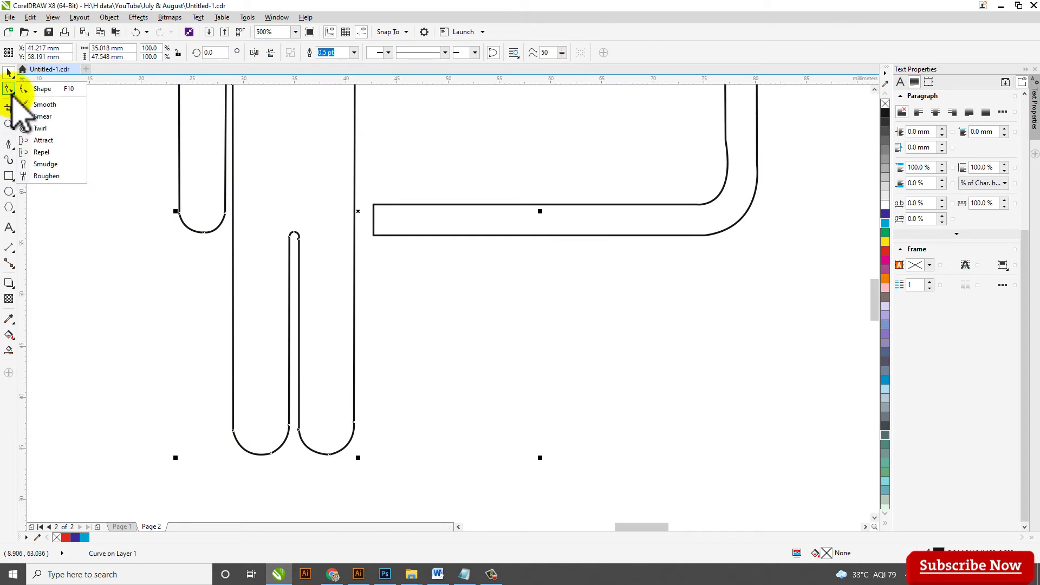
{"action": "left_click", "coordinate": [24, 89]}
{"action": "scroll", "coordinate": [320, 476], "scroll_direction": "up", "scroll_amount": 2}
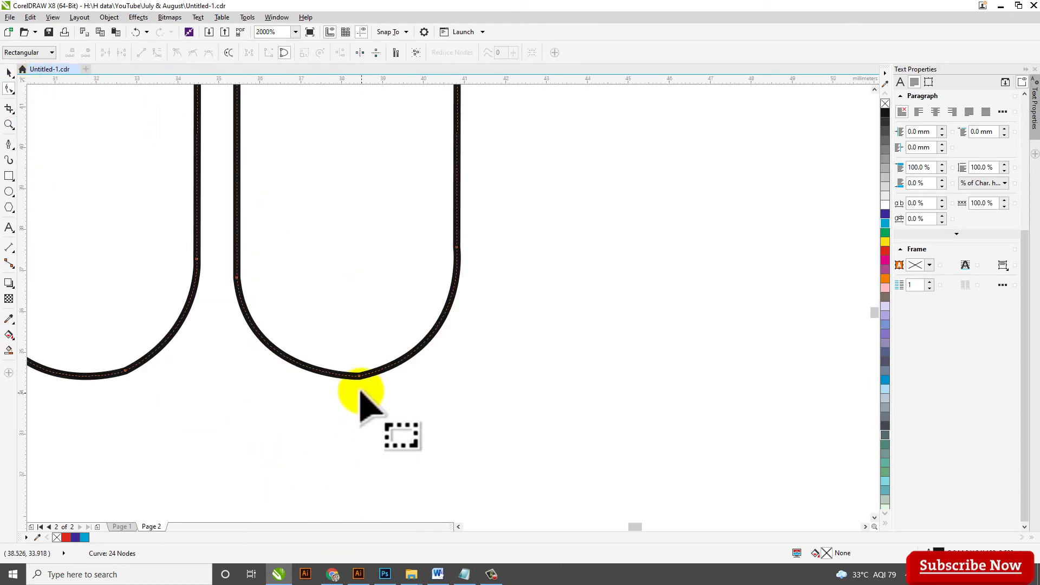
{"action": "left_click", "coordinate": [359, 374]}
{"action": "key", "text": "Delete"}
{"action": "scroll", "coordinate": [373, 412], "scroll_direction": "down", "scroll_amount": 1}
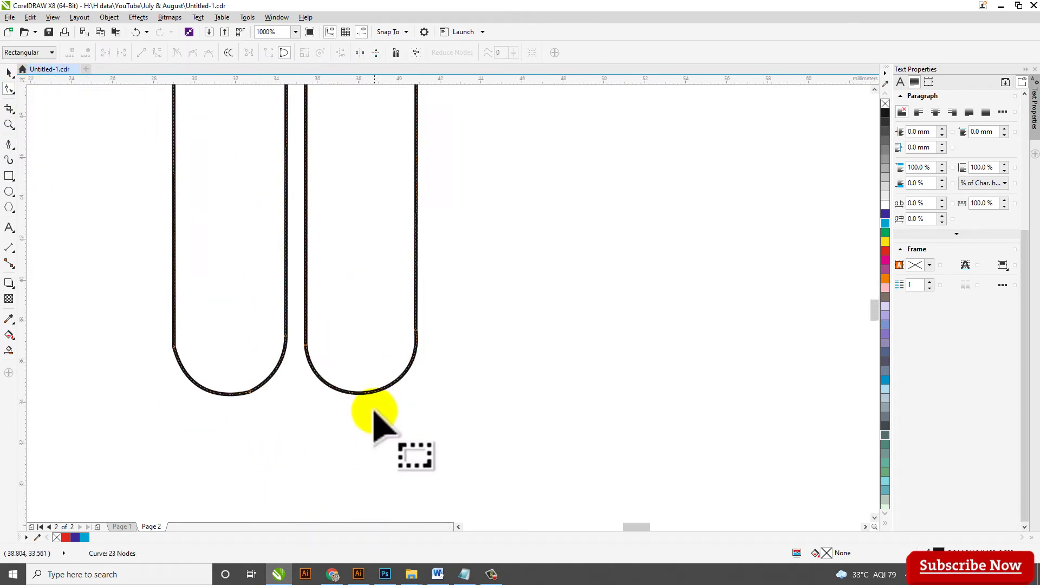
- Add a node on the right leg's outer edge just above the foot and adjust where the foot's curve begins
{"action": "left_click", "coordinate": [415, 320]}
{"action": "scroll", "coordinate": [405, 403], "scroll_direction": "down", "scroll_amount": 1}
{"action": "scroll", "coordinate": [405, 392], "scroll_direction": "up", "scroll_amount": 1}
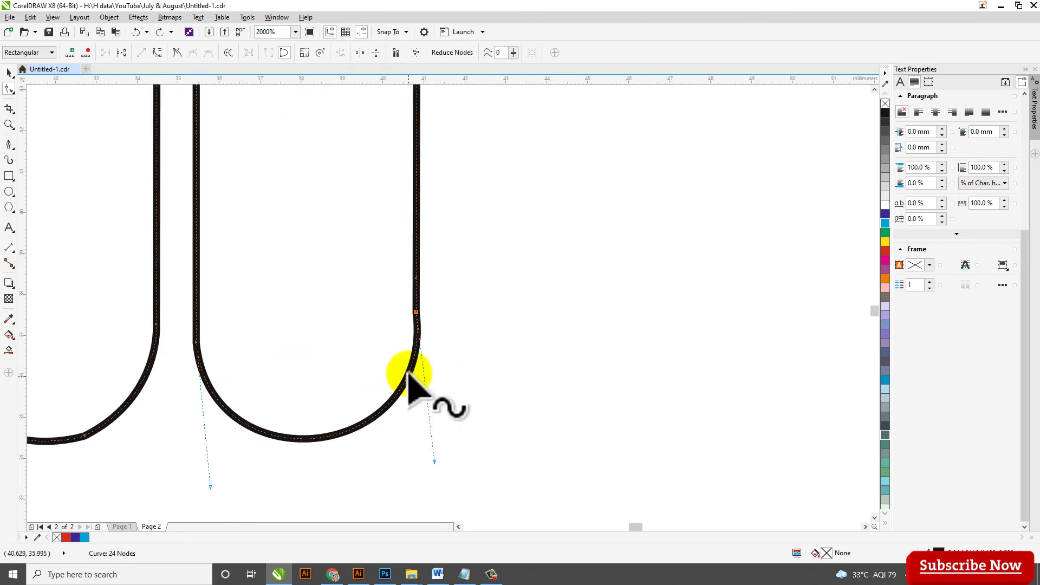
{"action": "double_click", "coordinate": [416, 322]}
{"action": "scroll", "coordinate": [431, 369], "scroll_direction": "down", "scroll_amount": 1}
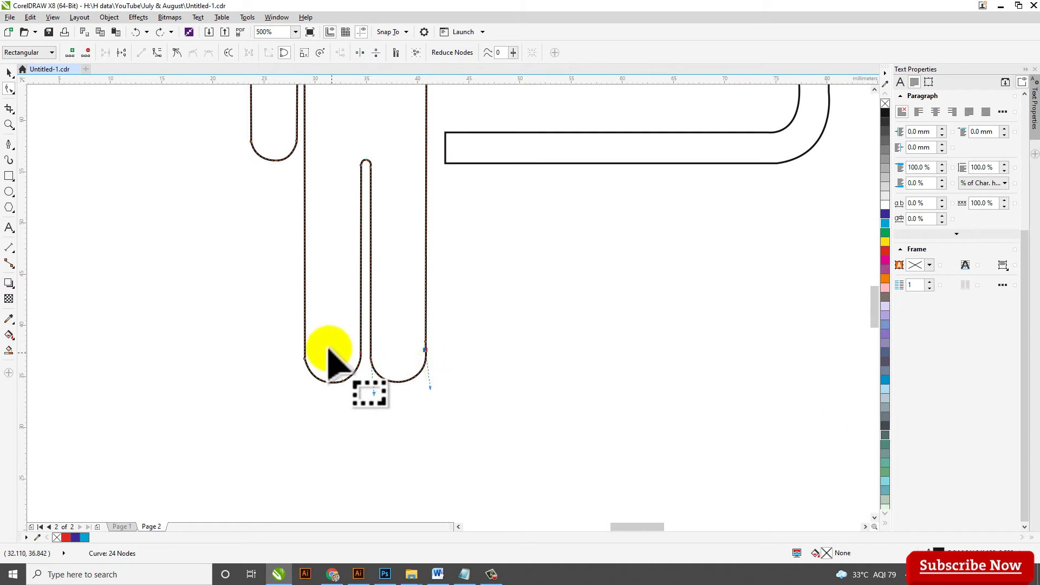
{"action": "scroll", "coordinate": [336, 353], "scroll_direction": "down", "scroll_amount": 2}
{"action": "scroll", "coordinate": [340, 325], "scroll_direction": "up", "scroll_amount": 1}
{"action": "key", "text": "space"}
- Delete the middle node of the raised hand's rounded end and adjust both curve handles to even out the rounding
{"action": "scroll", "coordinate": [345, 241], "scroll_direction": "up", "scroll_amount": 1}
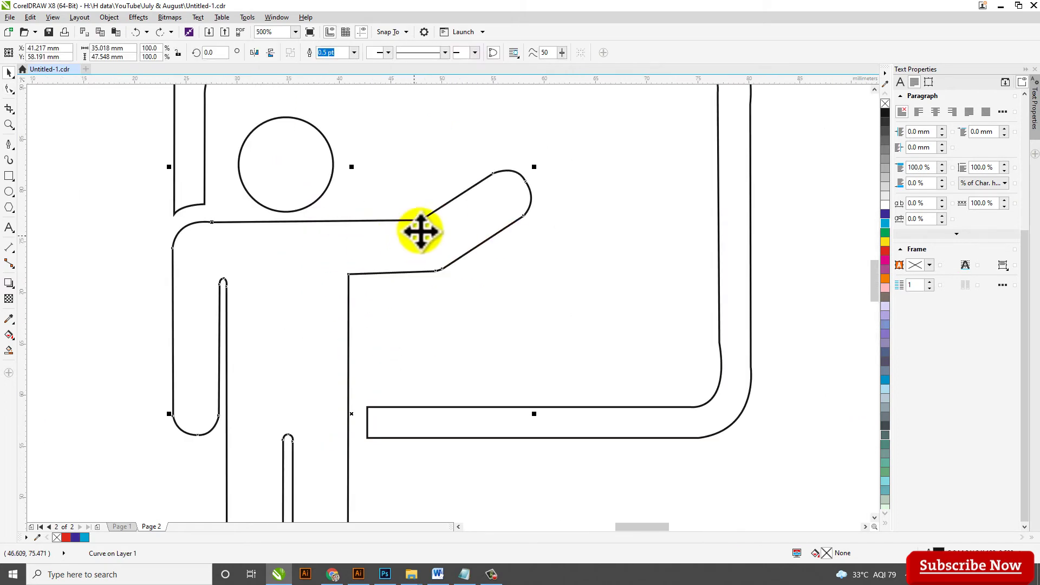
{"action": "key", "text": "F10"}
{"action": "scroll", "coordinate": [522, 200], "scroll_direction": "up", "scroll_amount": 2}
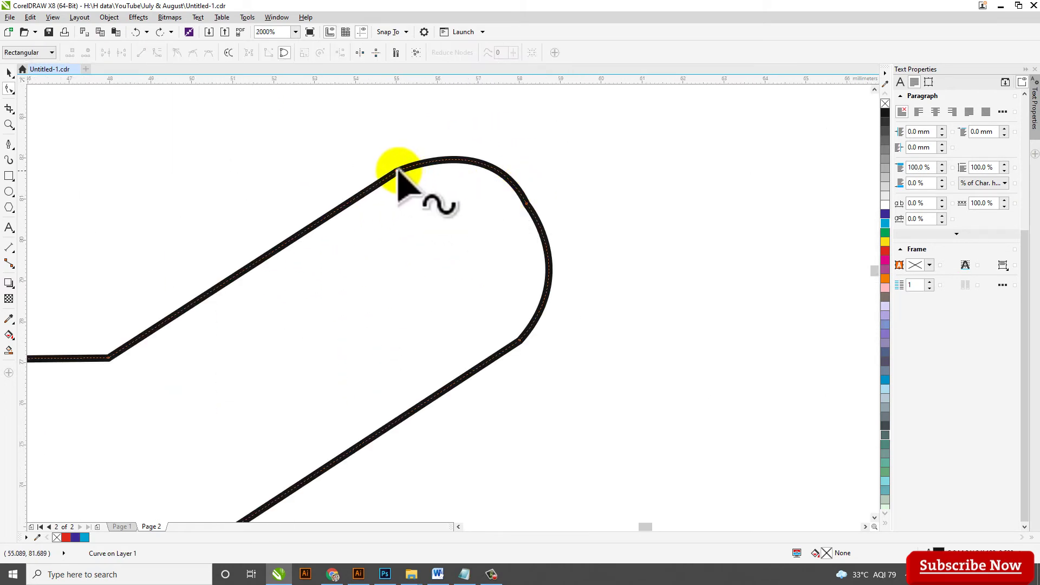
{"action": "left_click", "coordinate": [527, 204]}
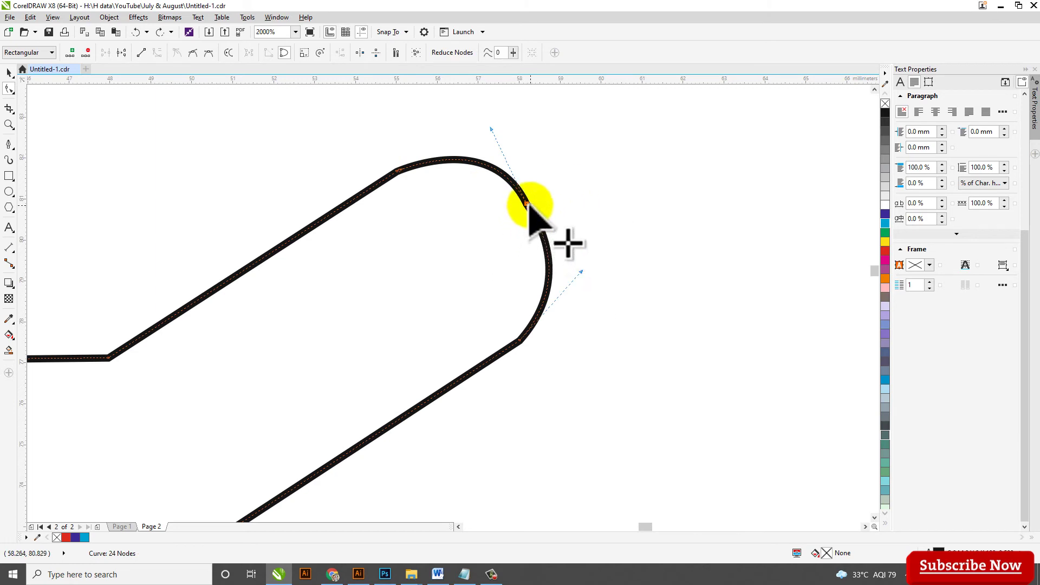
{"action": "key", "text": "Delete"}
{"action": "scroll", "coordinate": [504, 233], "scroll_direction": "down", "scroll_amount": 1}
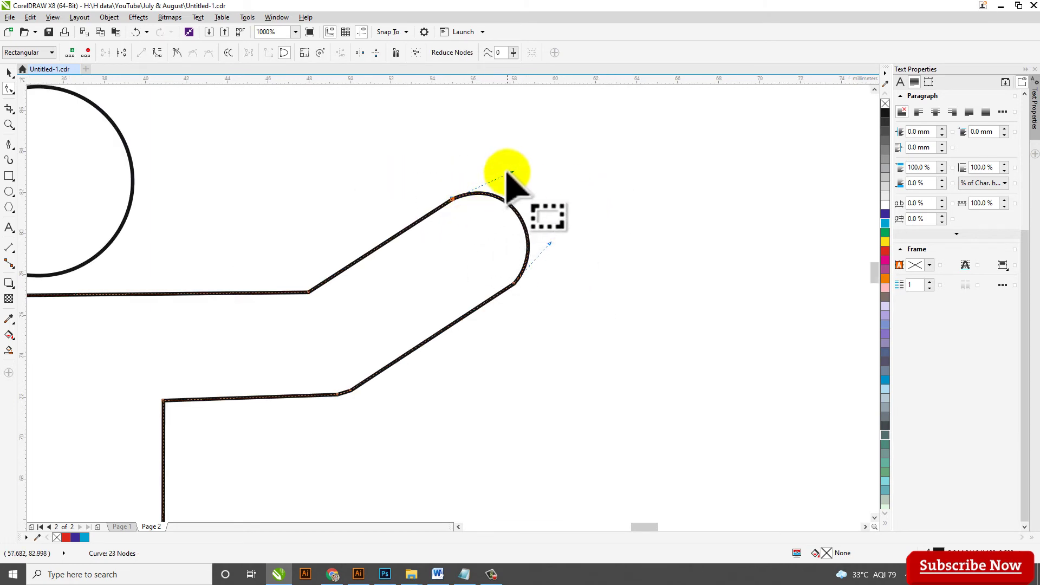
{"action": "left_click_drag", "start_coordinate": [510, 172], "coordinate": [512, 161]}
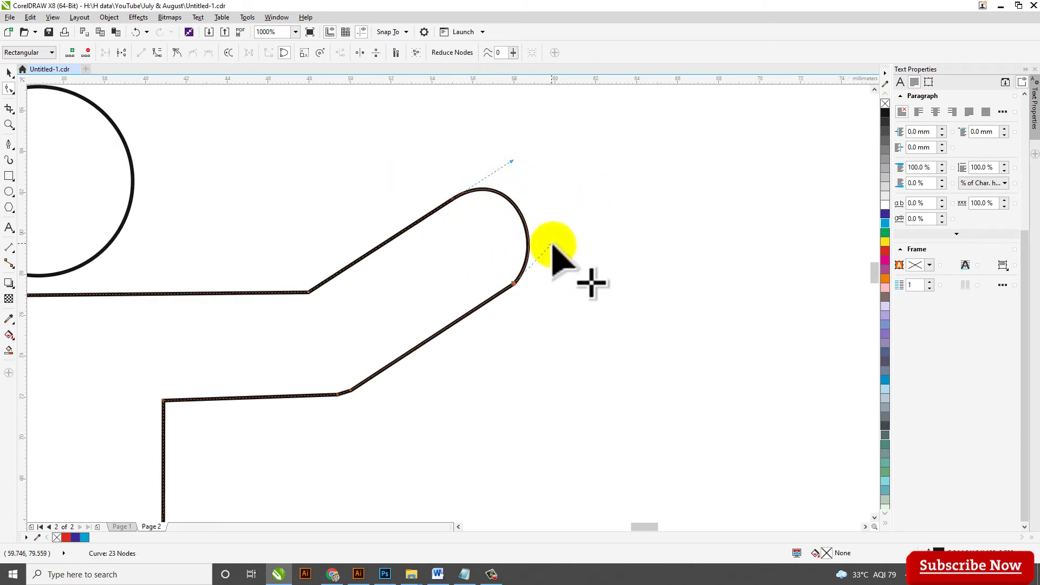
{"action": "left_click_drag", "start_coordinate": [553, 243], "coordinate": [555, 246]}
- Select all three parts of the traced teacher icon and set their outline width to 1.0 pt
{"action": "scroll", "coordinate": [562, 249], "scroll_direction": "down", "scroll_amount": 2}
{"action": "scroll", "coordinate": [397, 273], "scroll_direction": "up", "scroll_amount": 1}
{"action": "scroll", "coordinate": [343, 230], "scroll_direction": "down", "scroll_amount": 2}
{"action": "key", "text": "space"}
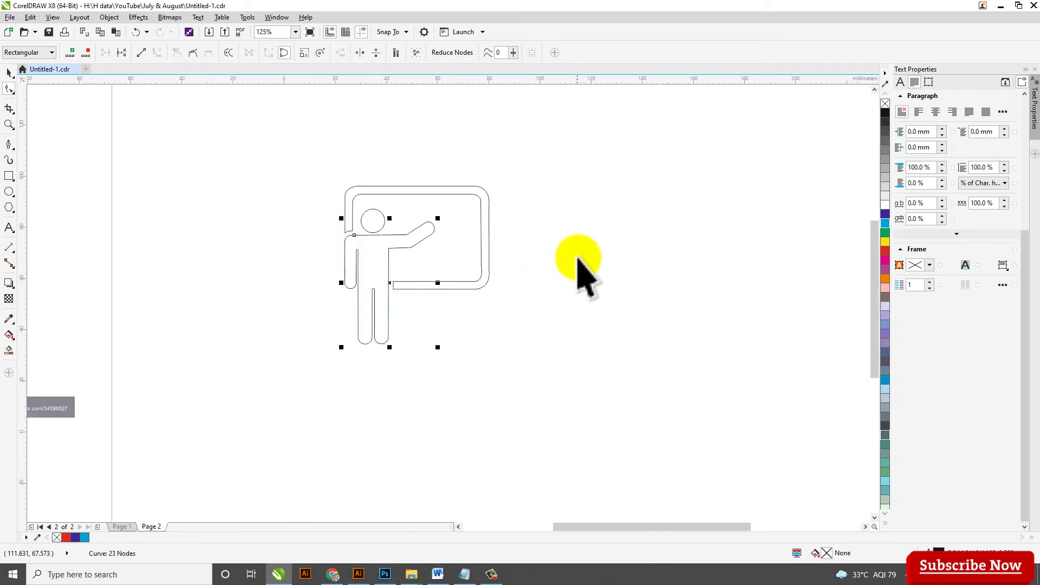
{"action": "key", "text": "space"}
{"action": "left_click_drag", "start_coordinate": [252, 140], "coordinate": [575, 392]}
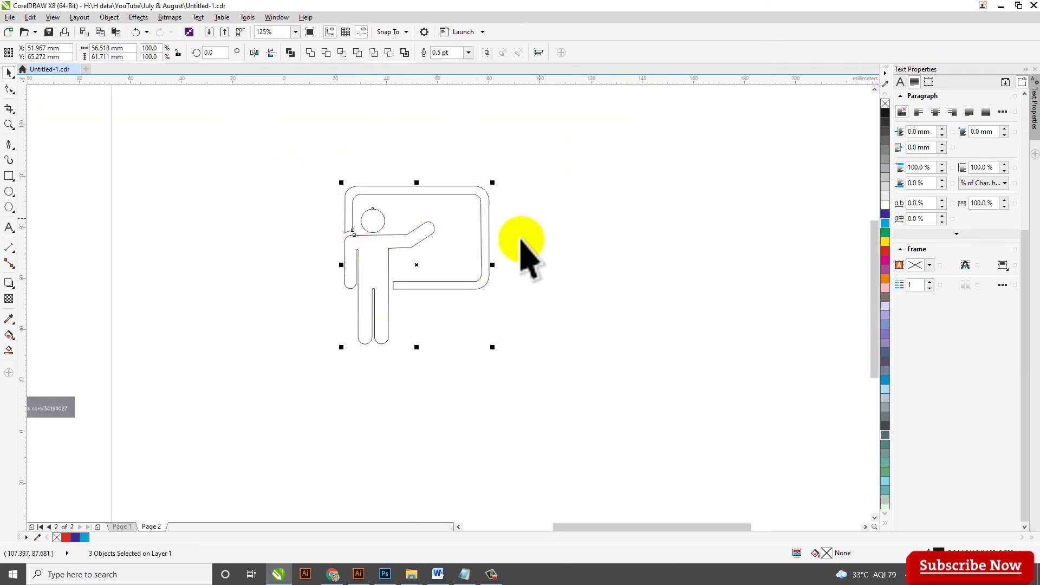
{"action": "left_click_drag", "start_coordinate": [238, 135], "coordinate": [580, 389]}
{"action": "left_click_drag", "start_coordinate": [454, 54], "coordinate": [418, 56]}
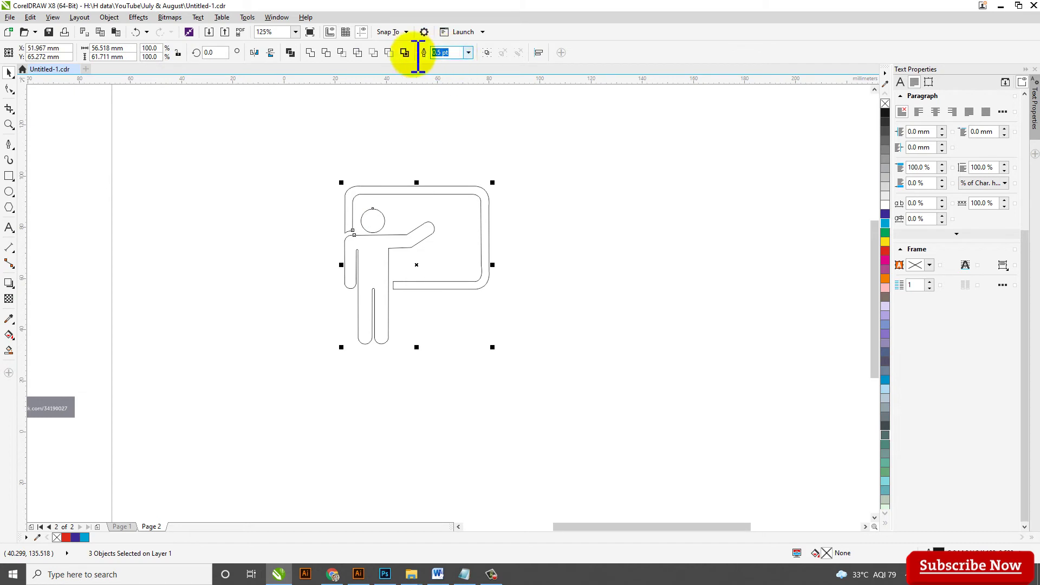
{"action": "key", "text": "Return"}
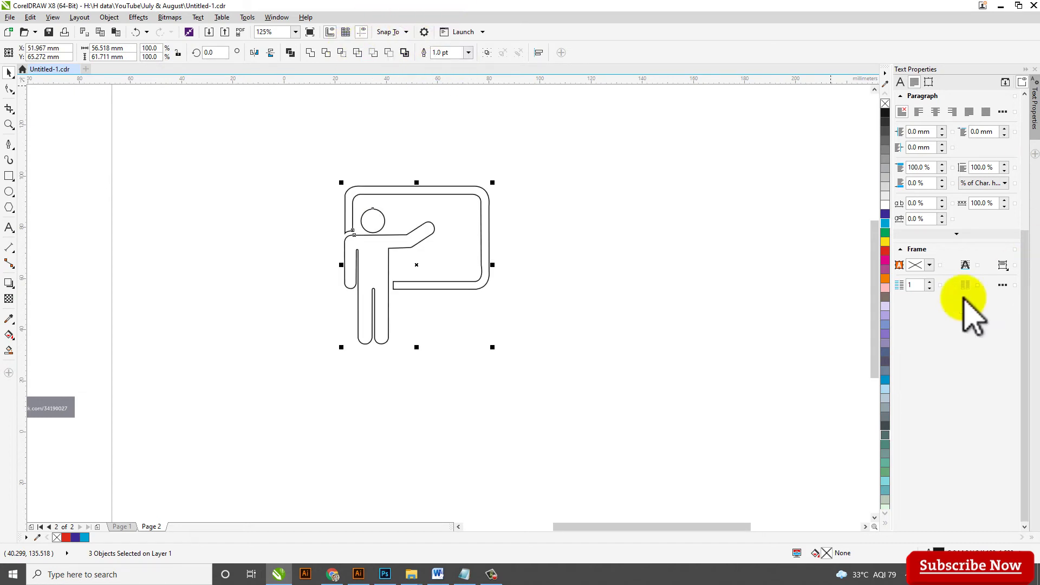
- Try a solid black fill on the whole teacher icon and dismiss the desktop notification
{"action": "scroll", "coordinate": [407, 225], "scroll_direction": "up", "scroll_amount": 1}
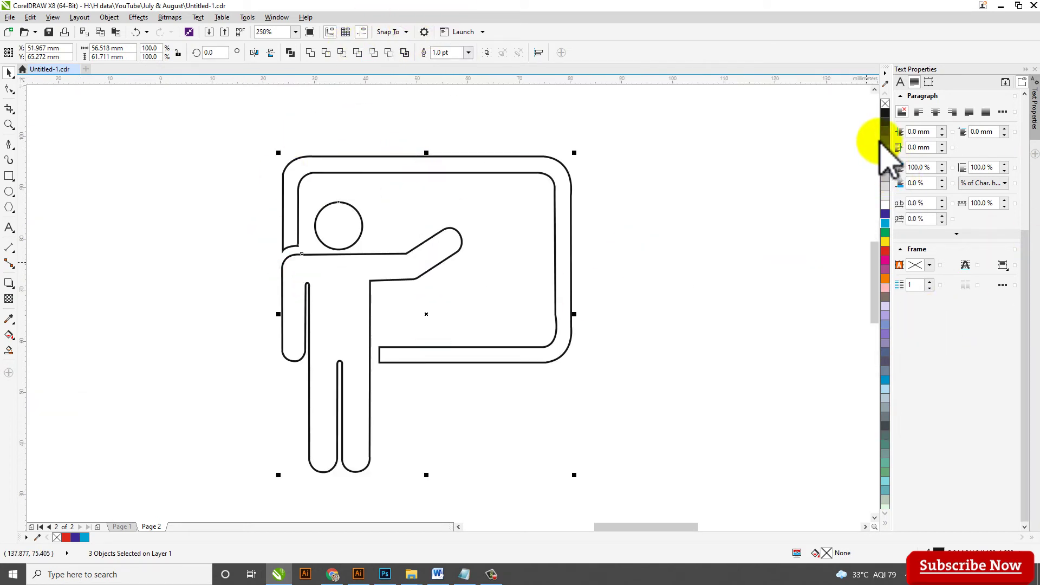
{"action": "left_click", "coordinate": [885, 112]}
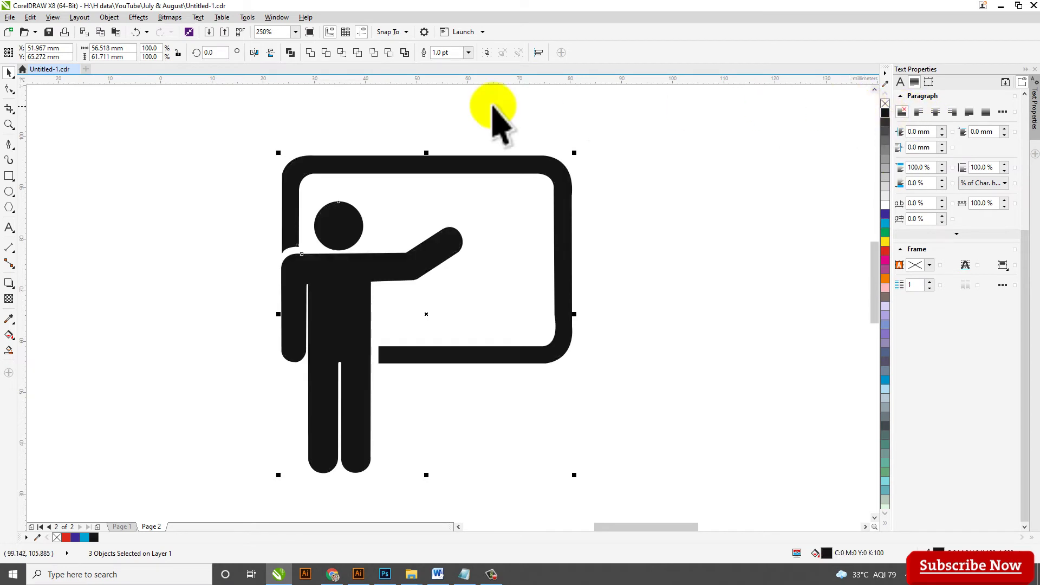
{"action": "scroll", "coordinate": [379, 151], "scroll_direction": "down", "scroll_amount": 2}
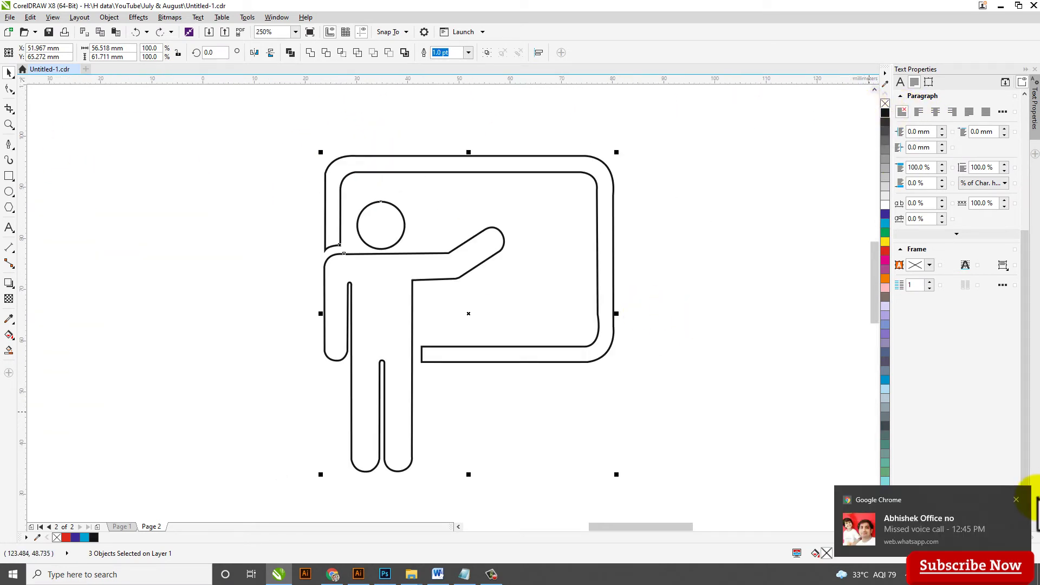
{"action": "left_click", "coordinate": [1016, 499]}
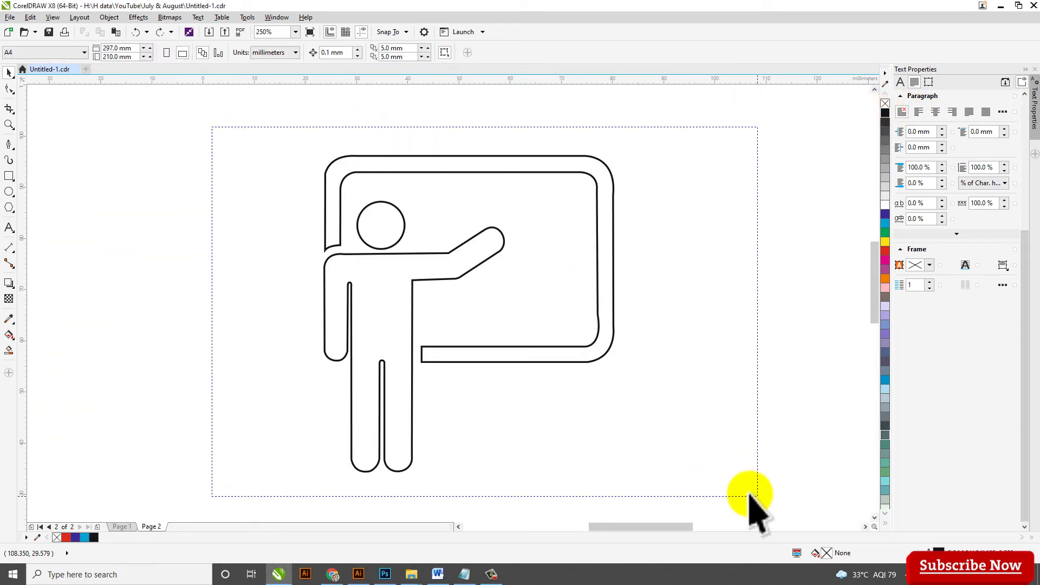
- Recolor the teacher icon's outlines dark blue and move the icon toward the page's upper-left corner
{"action": "right_click", "coordinate": [884, 224]}
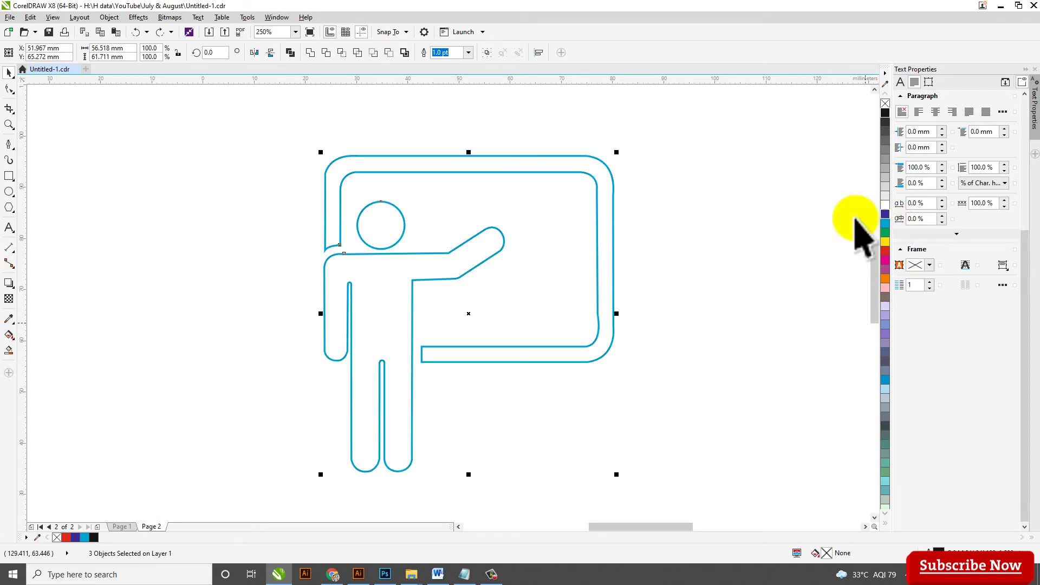
{"action": "scroll", "coordinate": [534, 197], "scroll_direction": "down", "scroll_amount": 2}
{"action": "scroll", "coordinate": [510, 205], "scroll_direction": "up", "scroll_amount": 1}
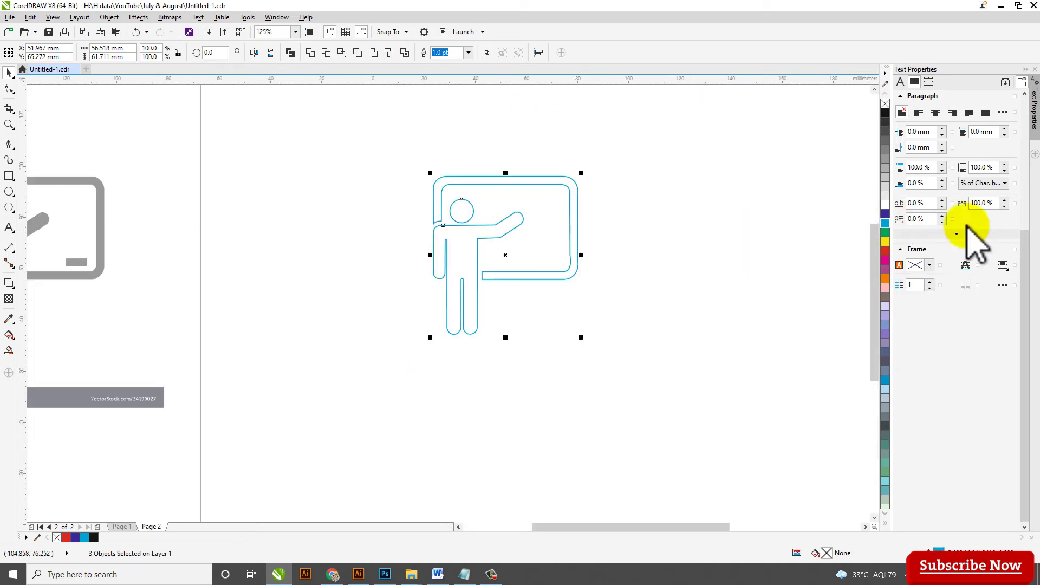
{"action": "right_click", "coordinate": [886, 214]}
{"action": "scroll", "coordinate": [442, 234], "scroll_direction": "up", "scroll_amount": 1}
{"action": "scroll", "coordinate": [459, 241], "scroll_direction": "down", "scroll_amount": 1}
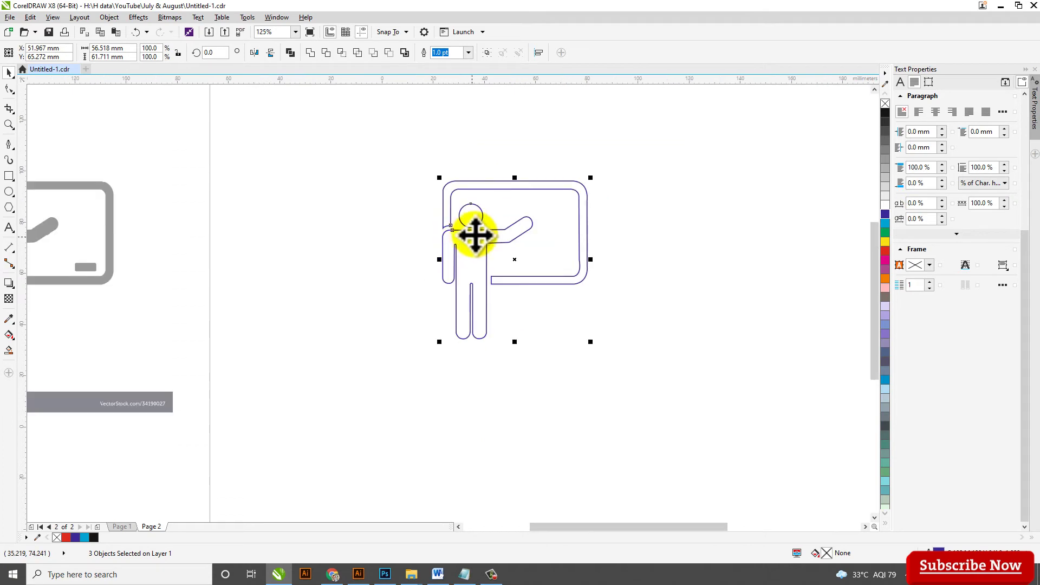
{"action": "left_click_drag", "start_coordinate": [479, 230], "coordinate": [297, 162]}
{"action": "scroll", "coordinate": [296, 193], "scroll_direction": "down", "scroll_amount": 2}
- Place the tutor-icon-3.jpg image on the page and give it a uniform transparency of 50
{"action": "left_click_drag", "start_coordinate": [502, 245], "coordinate": [408, 227]}
{"action": "scroll", "coordinate": [415, 213], "scroll_direction": "up", "scroll_amount": 2}
{"action": "scroll", "coordinate": [415, 213], "scroll_direction": "up", "scroll_amount": 1}
{"action": "scroll", "coordinate": [428, 235], "scroll_direction": "down", "scroll_amount": 1}
{"action": "scroll", "coordinate": [340, 177], "scroll_direction": "up", "scroll_amount": 1}
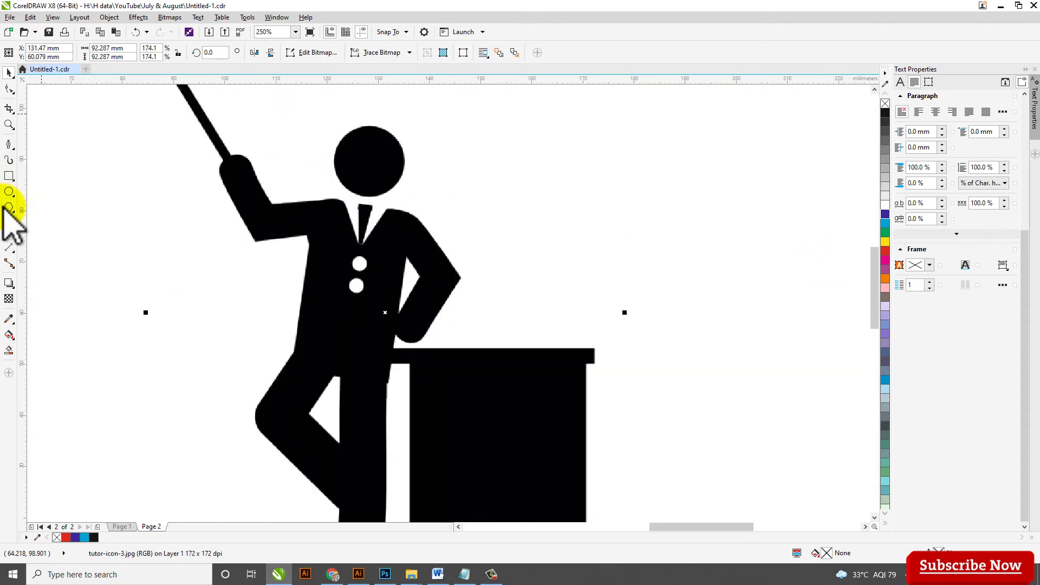
{"action": "left_click", "coordinate": [9, 299]}
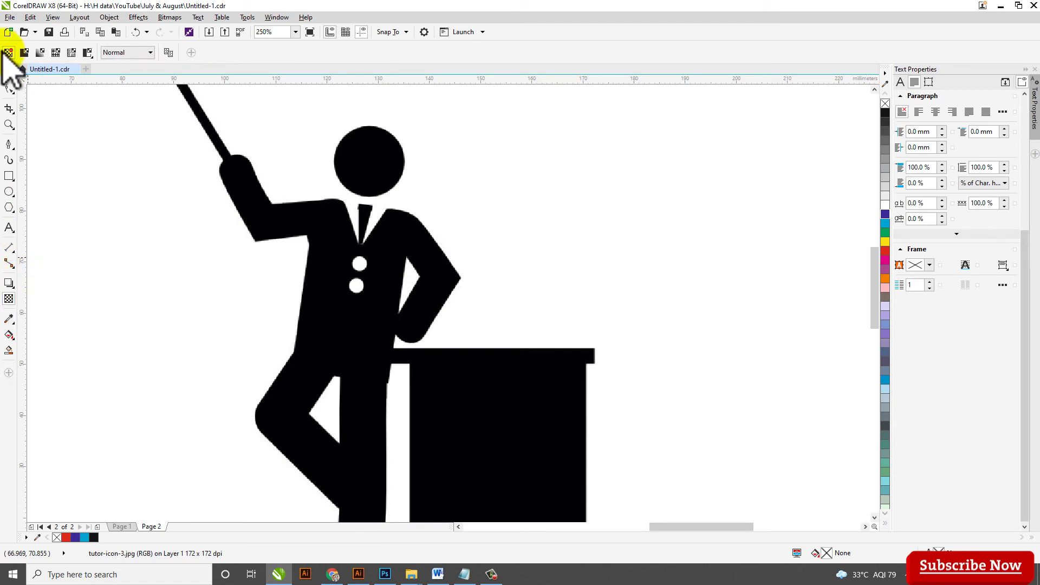
{"action": "left_click", "coordinate": [24, 53]}
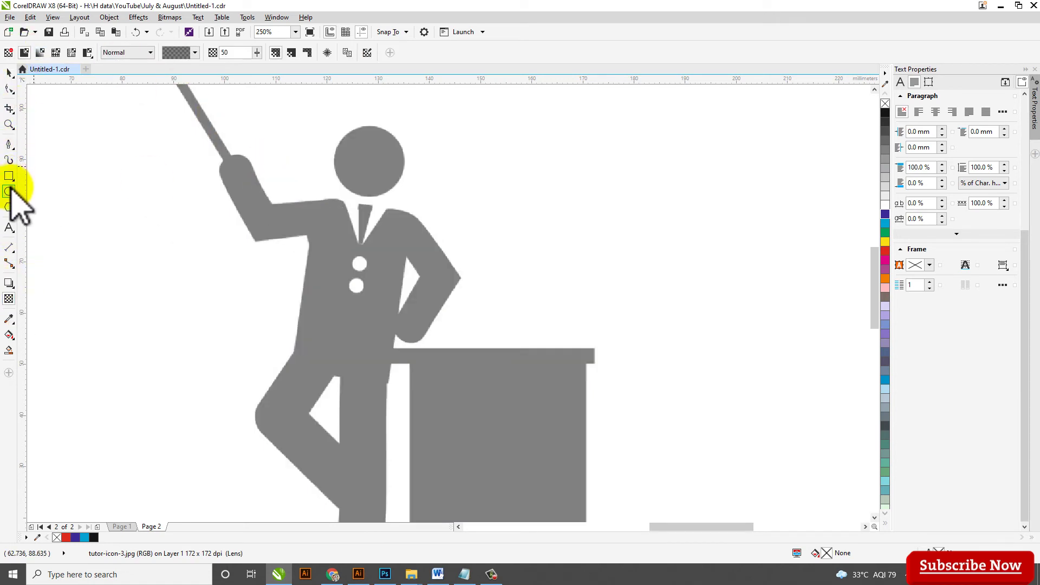
- Draw a circle about 14 mm in diameter for the tutor's head and align it over the image
{"action": "left_click", "coordinate": [9, 191]}
{"action": "scroll", "coordinate": [336, 119], "scroll_direction": "up", "scroll_amount": 2}
{"action": "mouse_move", "coordinate": [335, 131]}
{"action": "left_mouse_down"}
{"action": "mouse_move", "coordinate": [481, 260]}
{"action": "mouse_move", "coordinate": [482, 274]}
{"action": "left_mouse_up"}
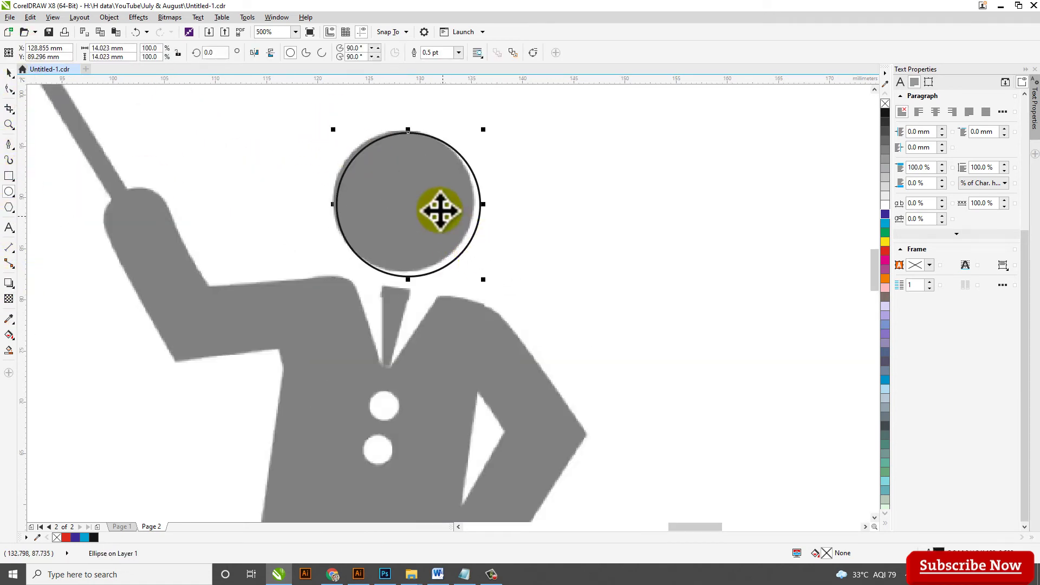
{"action": "left_click_drag", "start_coordinate": [424, 190], "coordinate": [417, 185]}
- Start a Pen path at the raised arm's lapel and trace the V-shaped collar opening to the opposite lapel
{"action": "scroll", "coordinate": [417, 184], "scroll_direction": "down", "scroll_amount": 2}
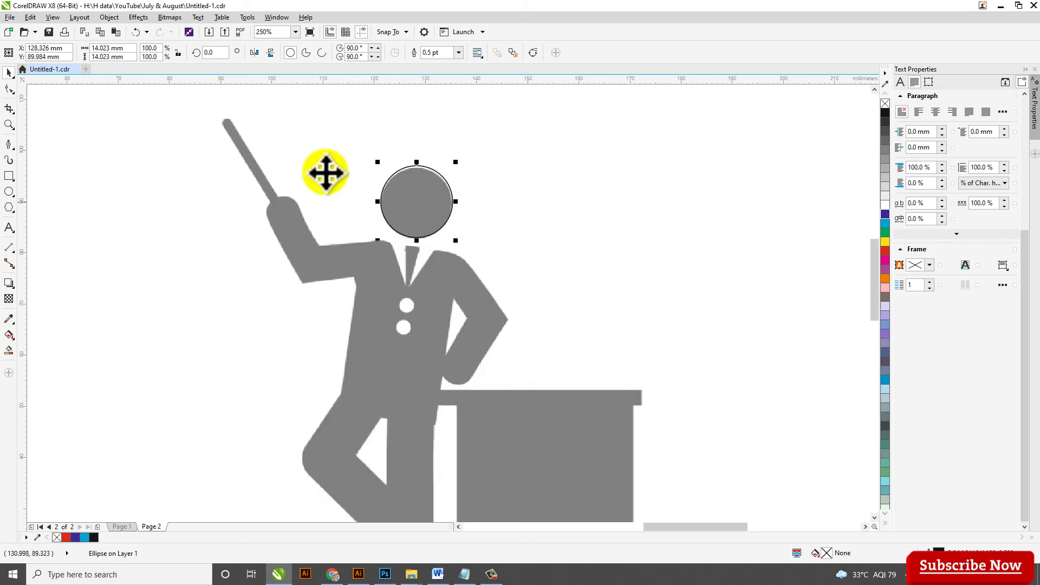
{"action": "left_click", "coordinate": [10, 144]}
{"action": "scroll", "coordinate": [390, 247], "scroll_direction": "up", "scroll_amount": 2}
{"action": "left_click", "coordinate": [393, 259]}
{"action": "scroll", "coordinate": [424, 339], "scroll_direction": "up", "scroll_amount": 2}
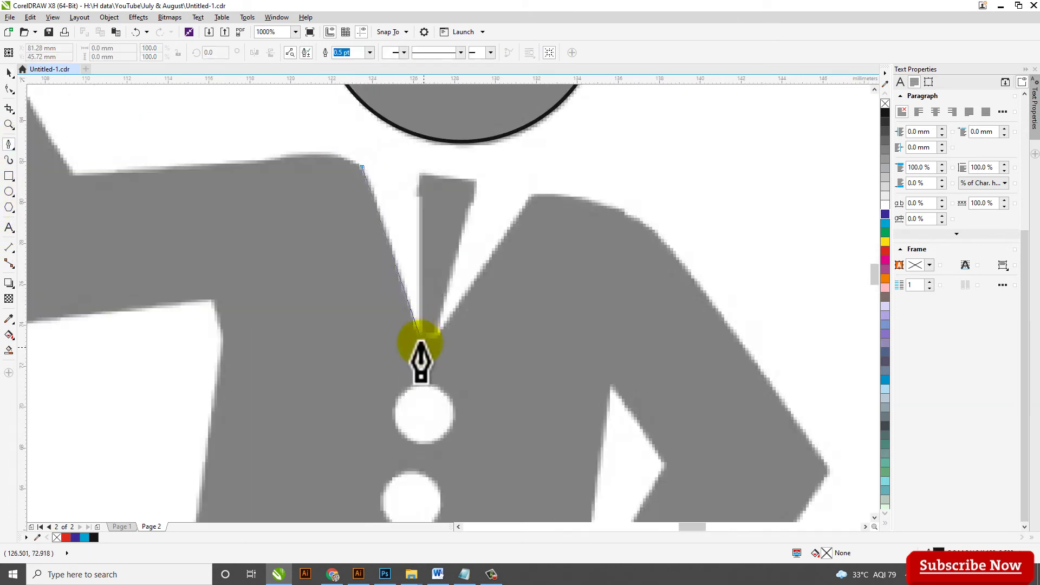
{"action": "left_click", "coordinate": [416, 333]}
{"action": "left_click", "coordinate": [437, 340]}
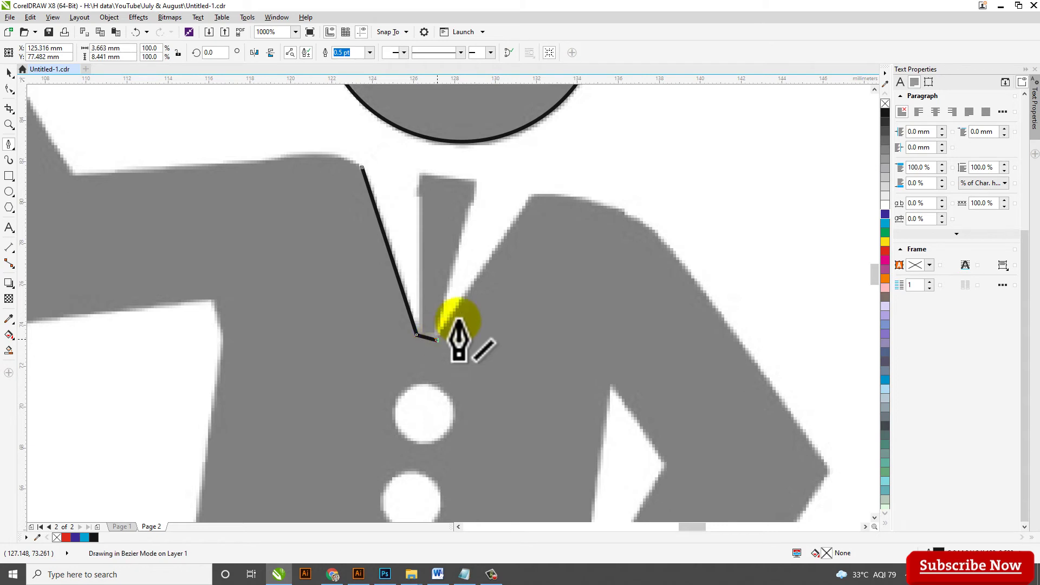
{"action": "left_click", "coordinate": [534, 197]}
- Continue the path with a curve over the bent arm's shoulder and a straight line to the elbow
{"action": "scroll", "coordinate": [534, 198], "scroll_direction": "down", "scroll_amount": 2}
{"action": "scroll", "coordinate": [548, 274], "scroll_direction": "up", "scroll_amount": 2}
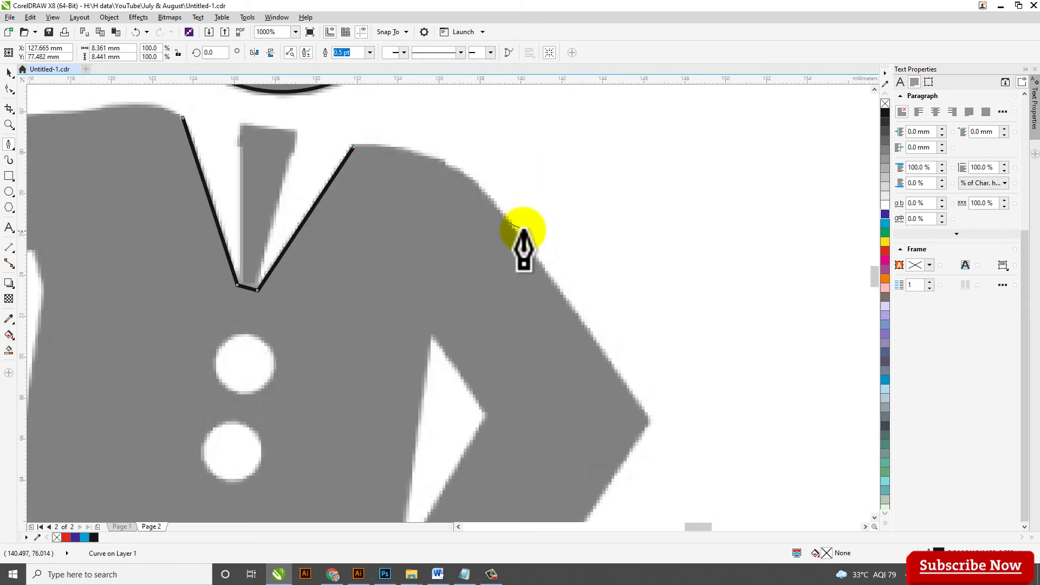
{"action": "mouse_move", "coordinate": [508, 220]}
{"action": "left_mouse_down"}
{"action": "mouse_move", "coordinate": [567, 288]}
{"action": "mouse_move", "coordinate": [513, 230]}
{"action": "left_mouse_up"}
{"action": "scroll", "coordinate": [585, 358], "scroll_direction": "down", "scroll_amount": 2}
{"action": "scroll", "coordinate": [590, 344], "scroll_direction": "up", "scroll_amount": 2}
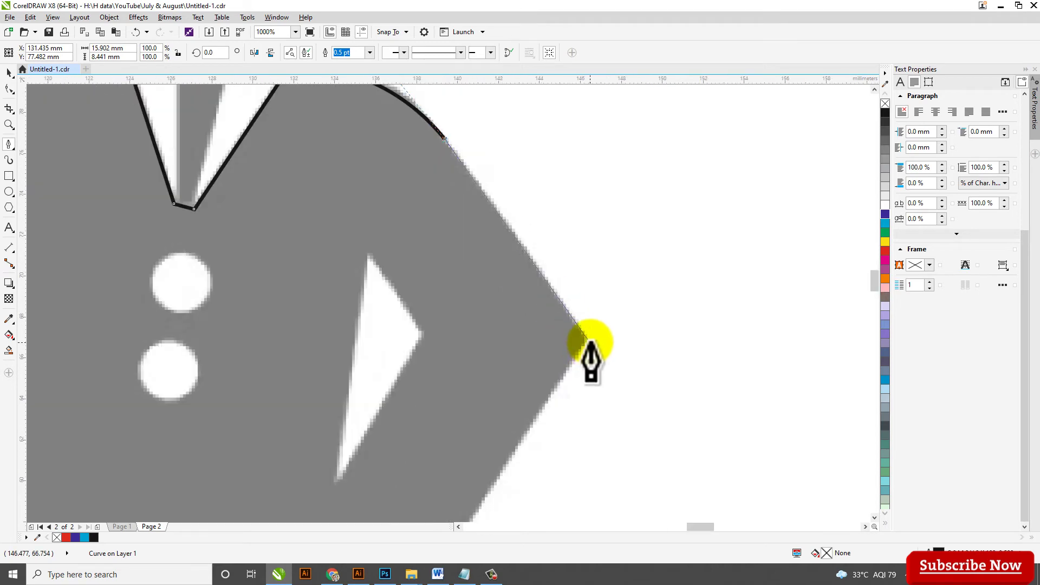
{"action": "left_click", "coordinate": [585, 337]}
- Trace the bent arm's forearm from the elbow and curve the path around the rounded hand
{"action": "scroll", "coordinate": [574, 346], "scroll_direction": "down", "scroll_amount": 3}
{"action": "scroll", "coordinate": [541, 339], "scroll_direction": "up", "scroll_amount": 2}
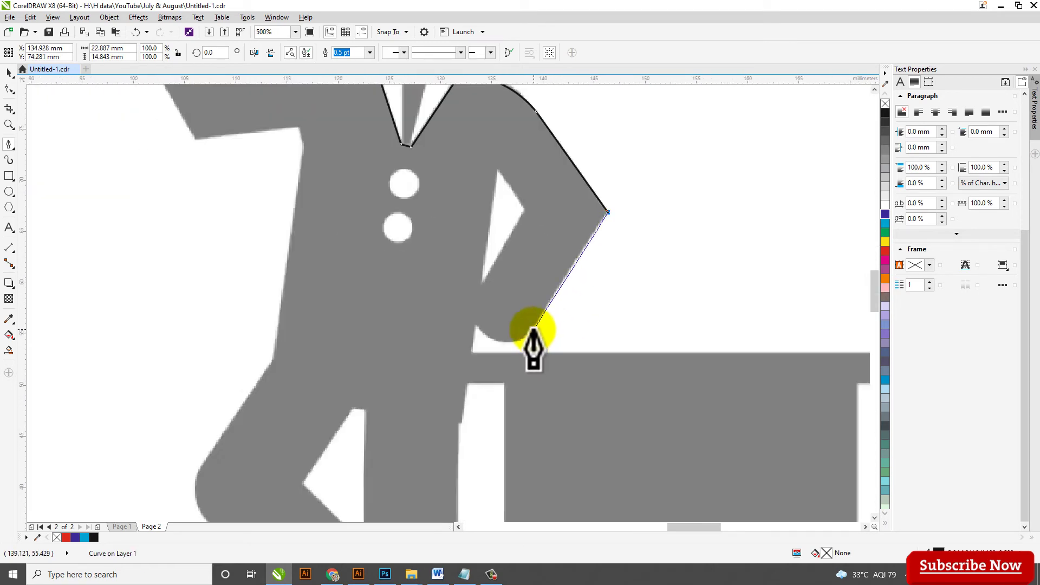
{"action": "left_click", "coordinate": [532, 329]}
{"action": "scroll", "coordinate": [454, 297], "scroll_direction": "up", "scroll_amount": 1}
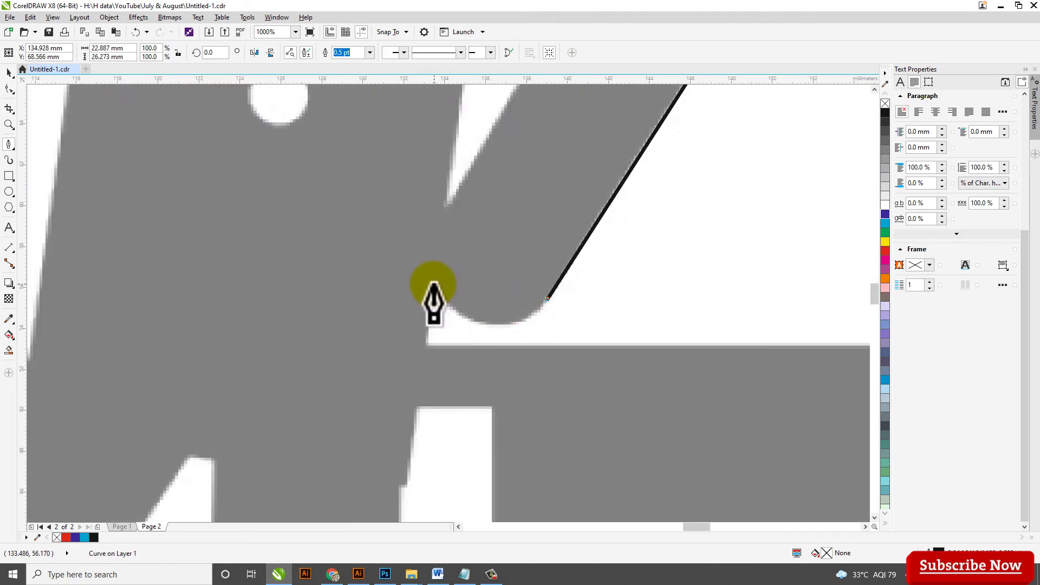
{"action": "left_click_drag", "start_coordinate": [433, 283], "coordinate": [392, 221]}
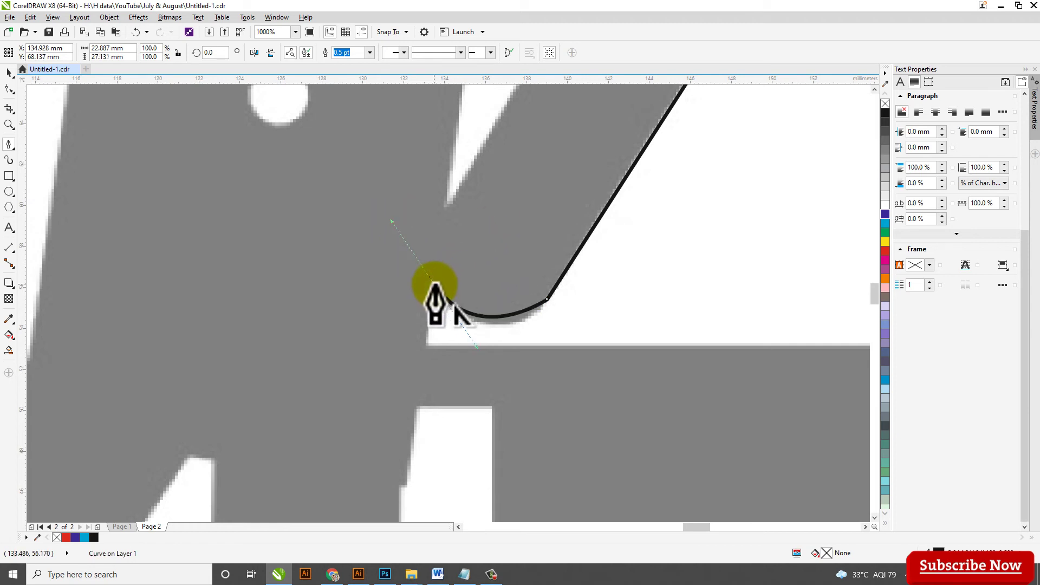
- Extend the path down to the desk and along the tabletop's upper edge, and color the outline red
{"action": "left_click", "coordinate": [431, 342]}
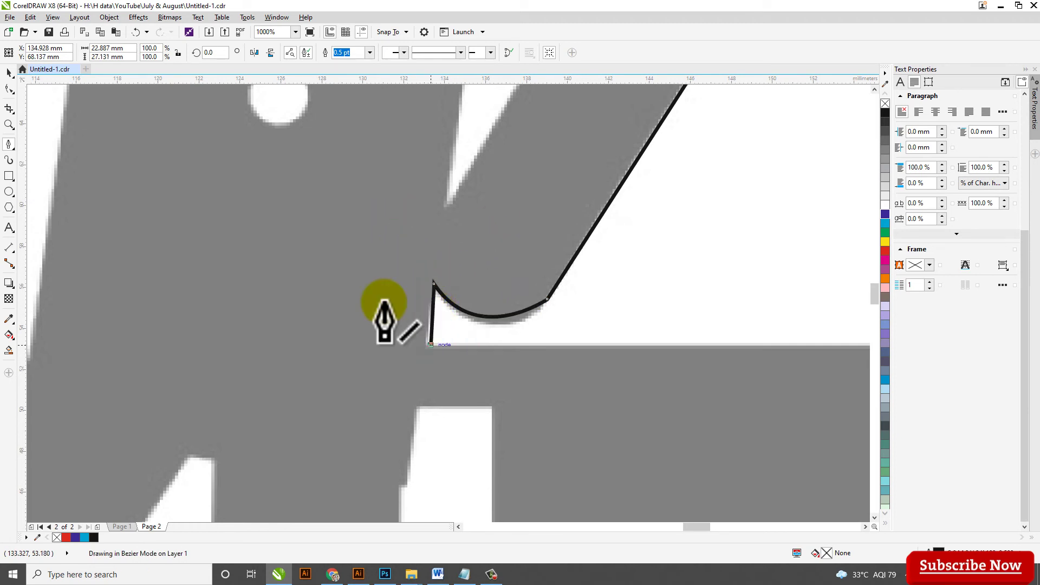
{"action": "scroll", "coordinate": [314, 253], "scroll_direction": "down", "scroll_amount": 2}
{"action": "left_click", "coordinate": [542, 274]}
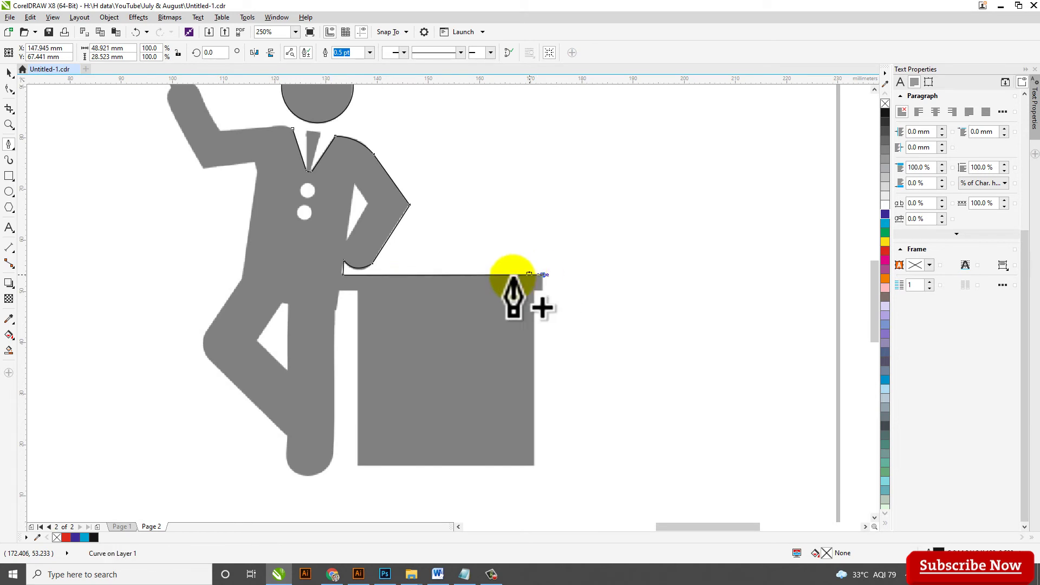
{"action": "scroll", "coordinate": [516, 295], "scroll_direction": "up", "scroll_amount": 1}
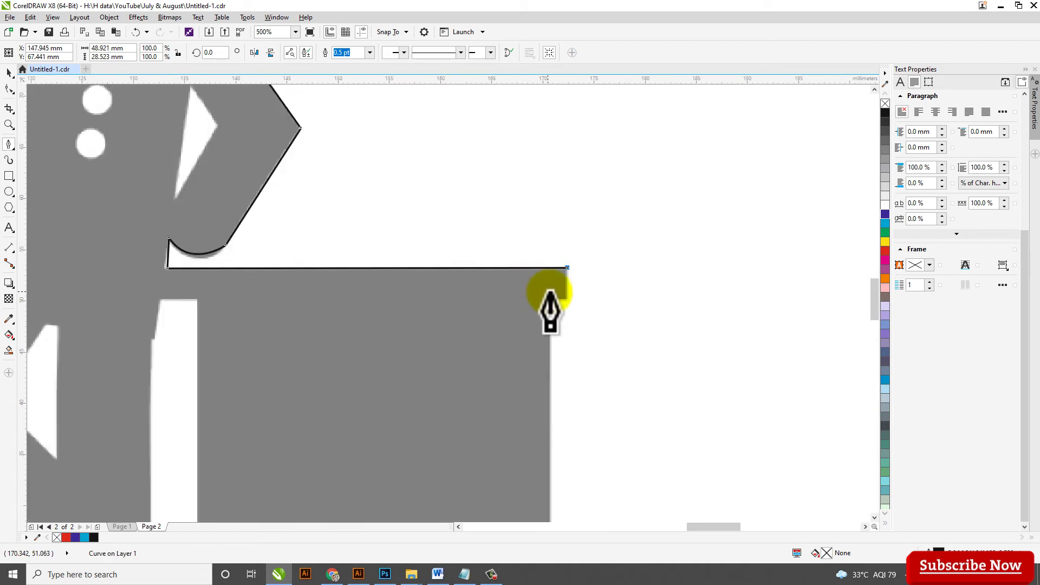
{"action": "right_click", "coordinate": [886, 251]}
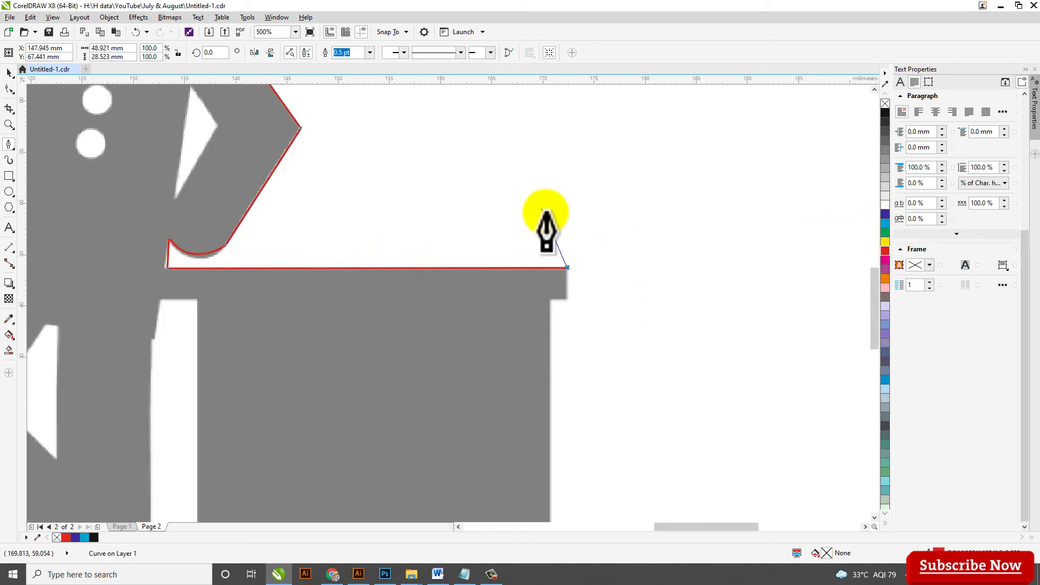
- Trace the tabletop's overhanging right end, then the desk's right side and bottom edge
{"action": "scroll", "coordinate": [546, 213], "scroll_direction": "down", "scroll_amount": 1}
{"action": "scroll", "coordinate": [560, 266], "scroll_direction": "up", "scroll_amount": 1}
{"action": "left_click", "coordinate": [553, 246]}
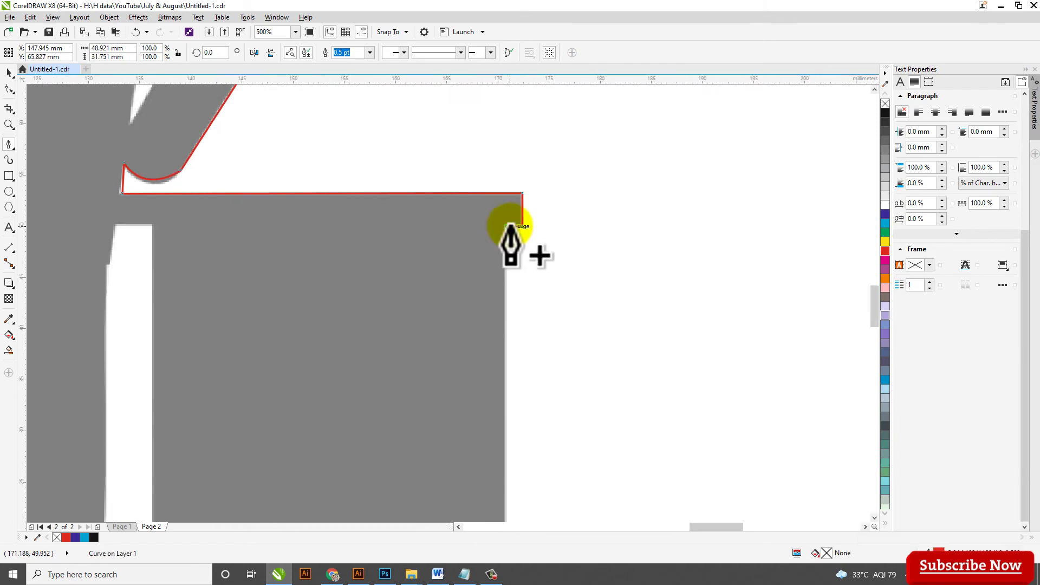
{"action": "left_click", "coordinate": [508, 227]}
{"action": "scroll", "coordinate": [502, 353], "scroll_direction": "down", "scroll_amount": 1}
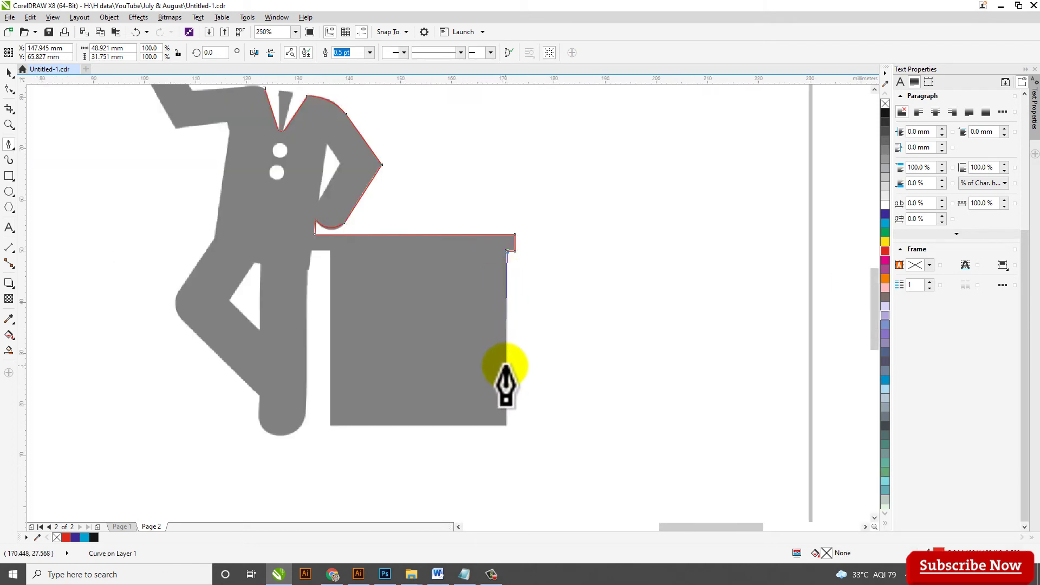
{"action": "scroll", "coordinate": [508, 454], "scroll_direction": "up", "scroll_amount": 1}
{"action": "left_click", "coordinate": [508, 485]}
{"action": "scroll", "coordinate": [522, 371], "scroll_direction": "down", "scroll_amount": 1}
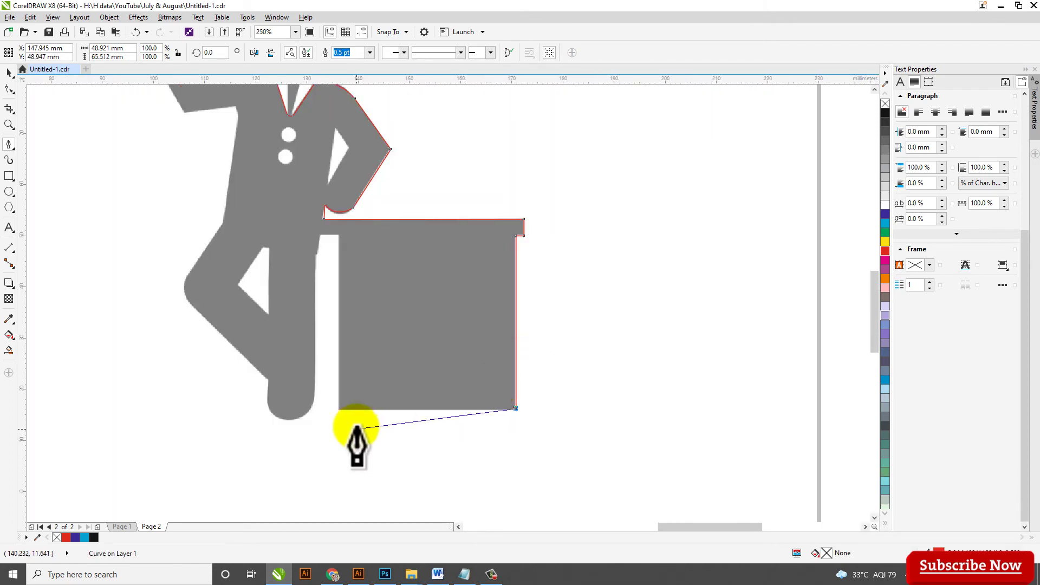
{"action": "scroll", "coordinate": [353, 439], "scroll_direction": "up", "scroll_amount": 1}
{"action": "left_click", "coordinate": [324, 407]}
- Trace up the desk's left side, along the tabletop's underside and down the jacket edge to its notch at the leg
{"action": "scroll", "coordinate": [319, 149], "scroll_direction": "down", "scroll_amount": 1}
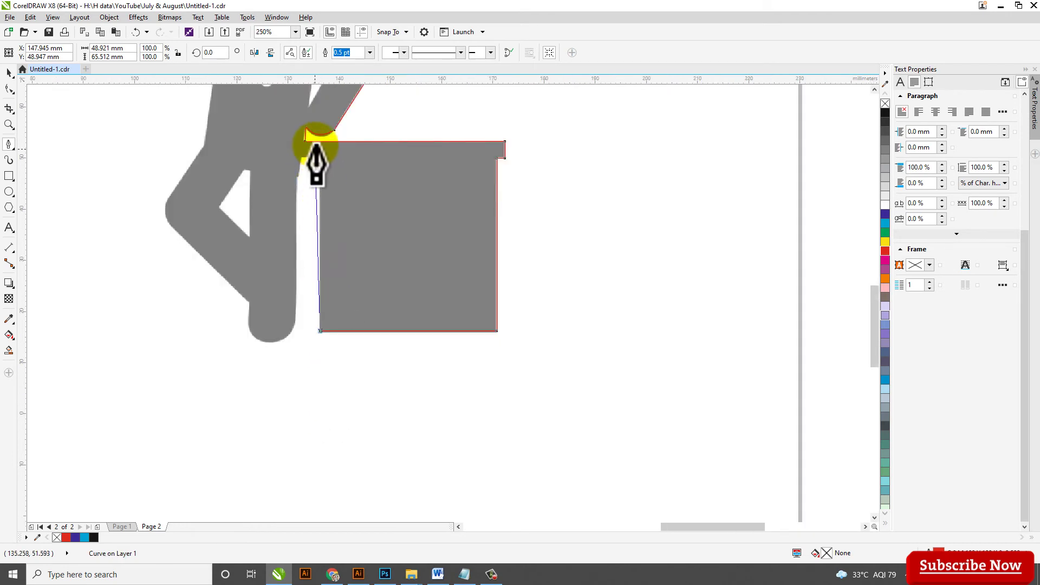
{"action": "scroll", "coordinate": [335, 191], "scroll_direction": "up", "scroll_amount": 2}
{"action": "left_click", "coordinate": [333, 196]}
{"action": "left_click", "coordinate": [261, 195]}
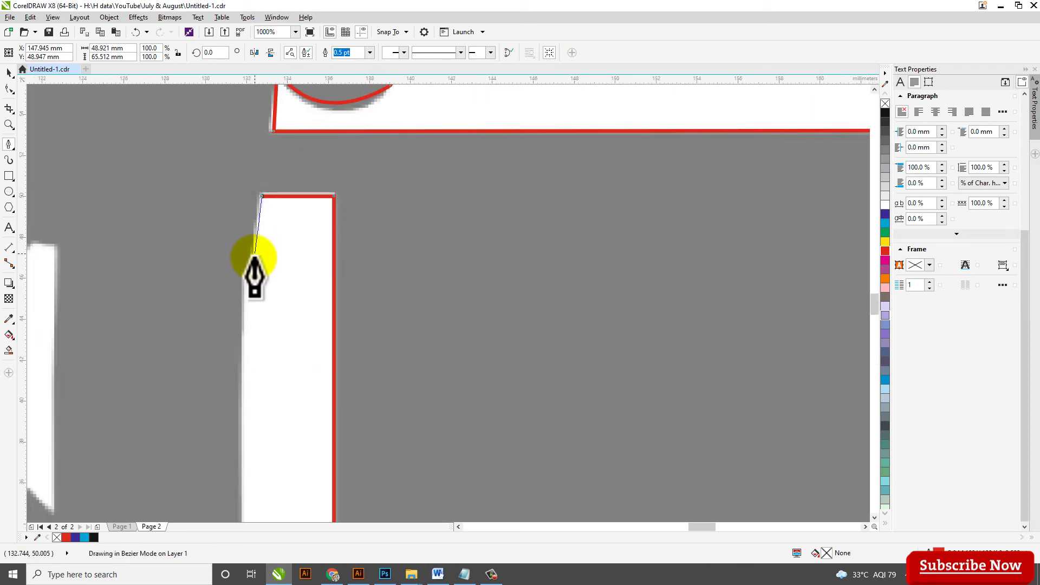
{"action": "left_click", "coordinate": [242, 272]}
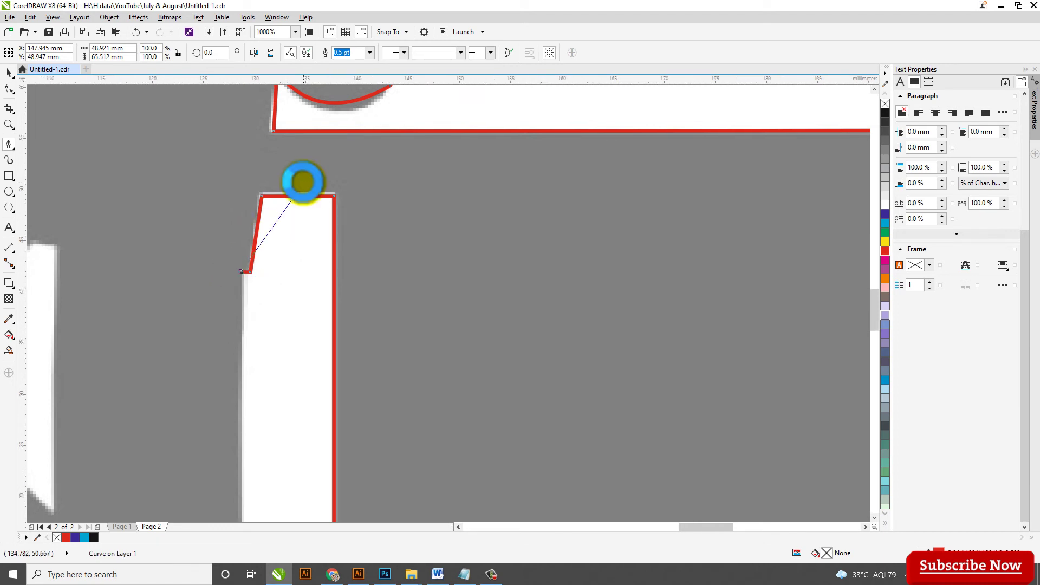
- Trace the standing leg's inner edge down to the foot and curve the path around the rounded foot
{"action": "scroll", "coordinate": [302, 182], "scroll_direction": "down", "scroll_amount": 2}
{"action": "scroll", "coordinate": [277, 364], "scroll_direction": "up", "scroll_amount": 1}
{"action": "left_click", "coordinate": [296, 344]}
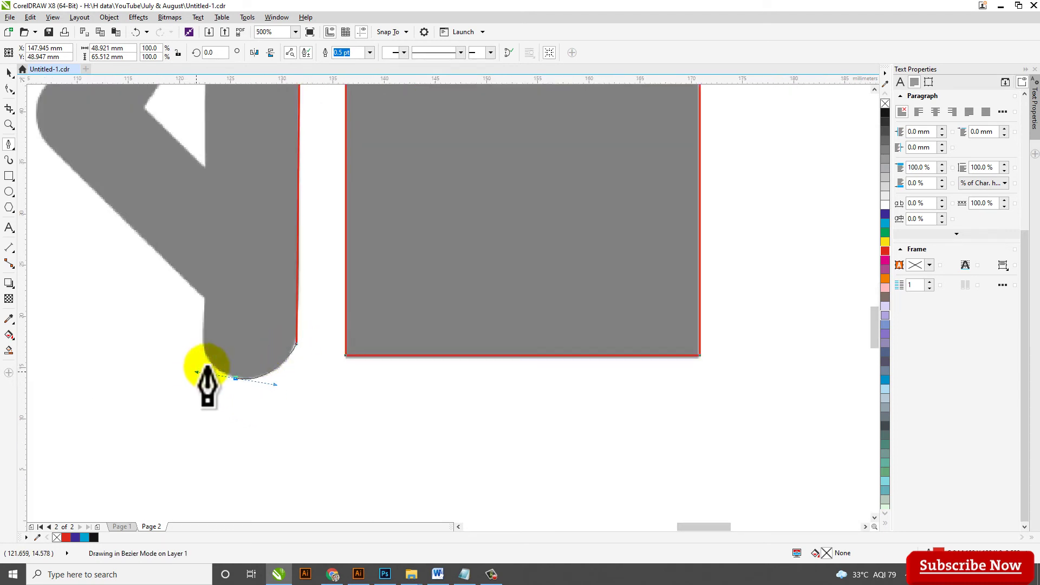
{"action": "left_click", "coordinate": [238, 377]}
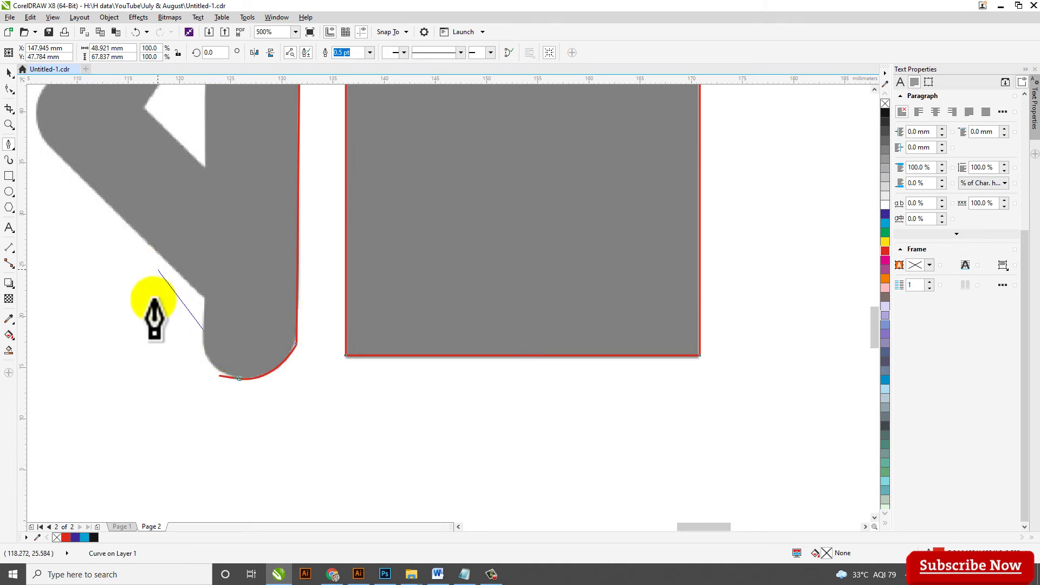
{"action": "key", "text": "ctrl+z"}
{"action": "left_click", "coordinate": [237, 379], "text": "alt"}
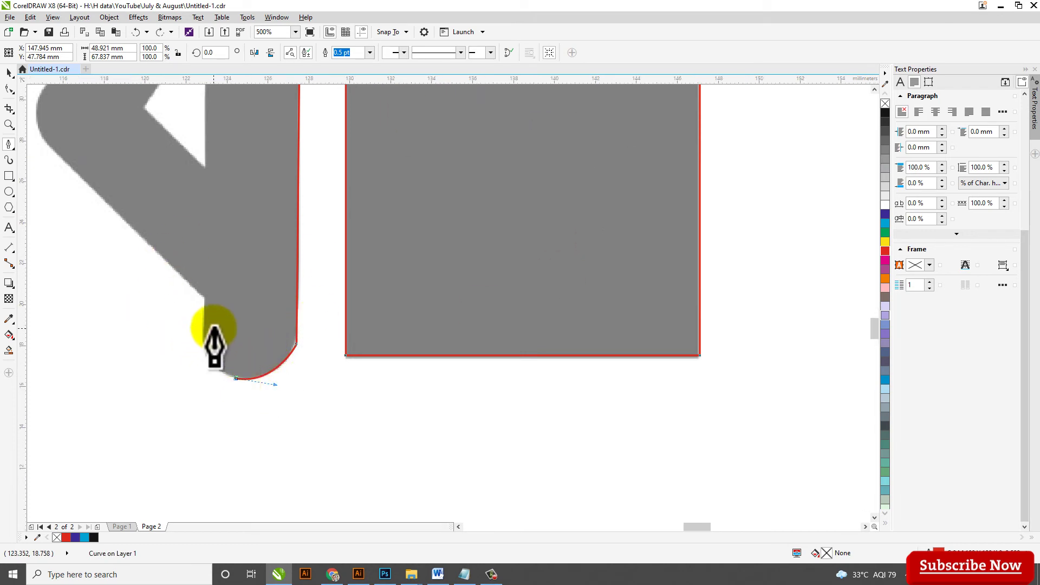
{"action": "scroll", "coordinate": [215, 328], "scroll_direction": "up", "scroll_amount": 2}
{"action": "left_click_drag", "start_coordinate": [191, 355], "coordinate": [193, 301]}
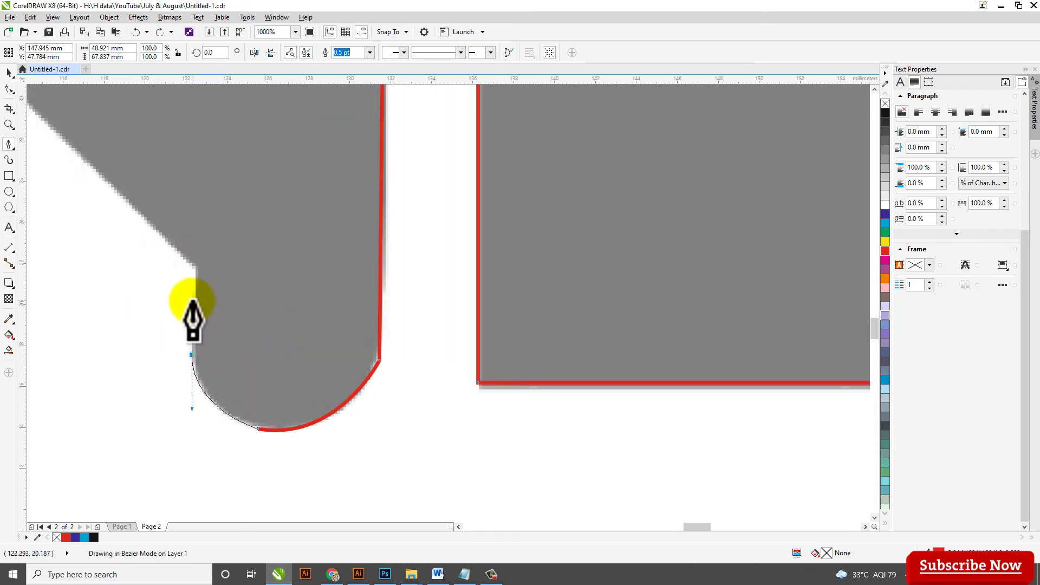
{"action": "left_click", "coordinate": [193, 355]}
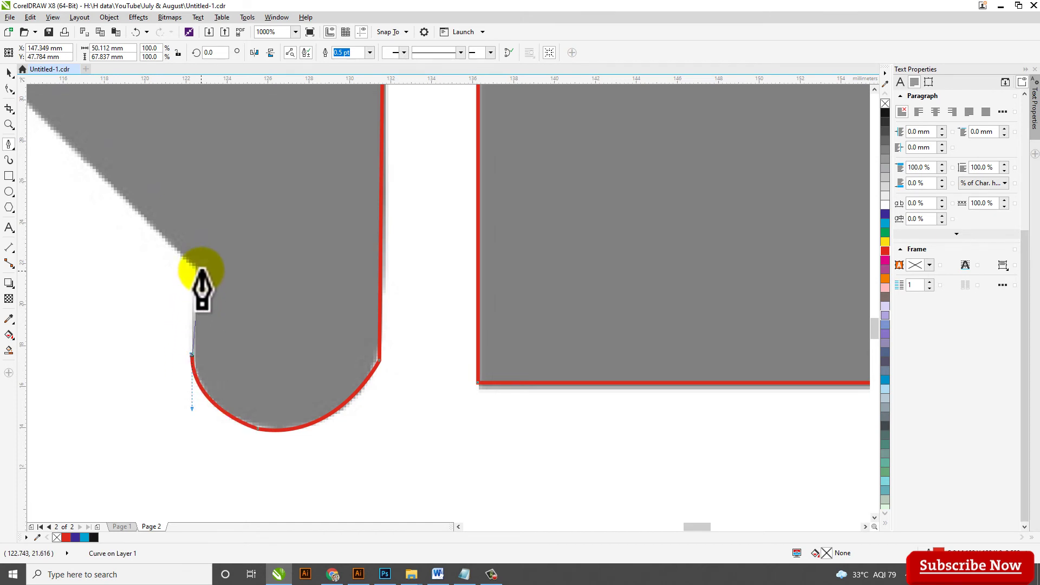
- Trace the back of the leg up to the bent knee, curve around the knee and continue along the thigh to the hip
{"action": "scroll", "coordinate": [225, 295], "scroll_direction": "down", "scroll_amount": 5}
{"action": "scroll", "coordinate": [322, 361], "scroll_direction": "up", "scroll_amount": 3}
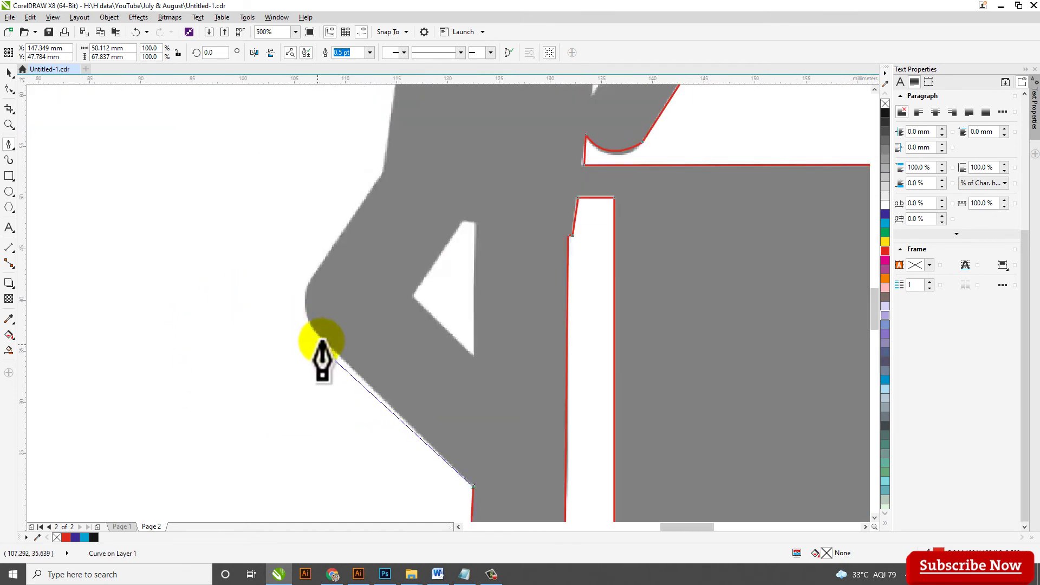
{"action": "left_click", "coordinate": [320, 337]}
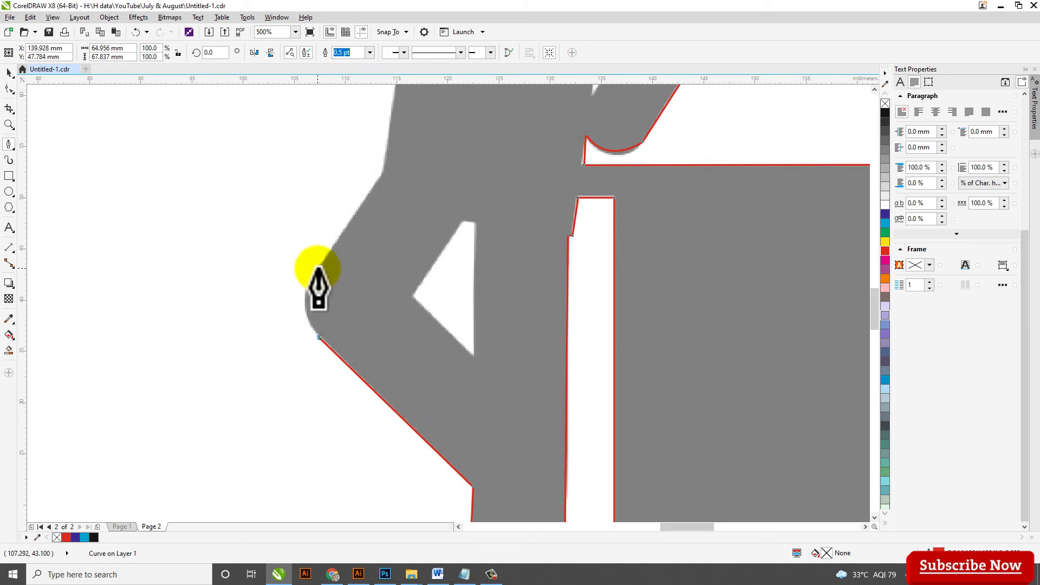
{"action": "left_click_drag", "start_coordinate": [319, 268], "coordinate": [334, 232]}
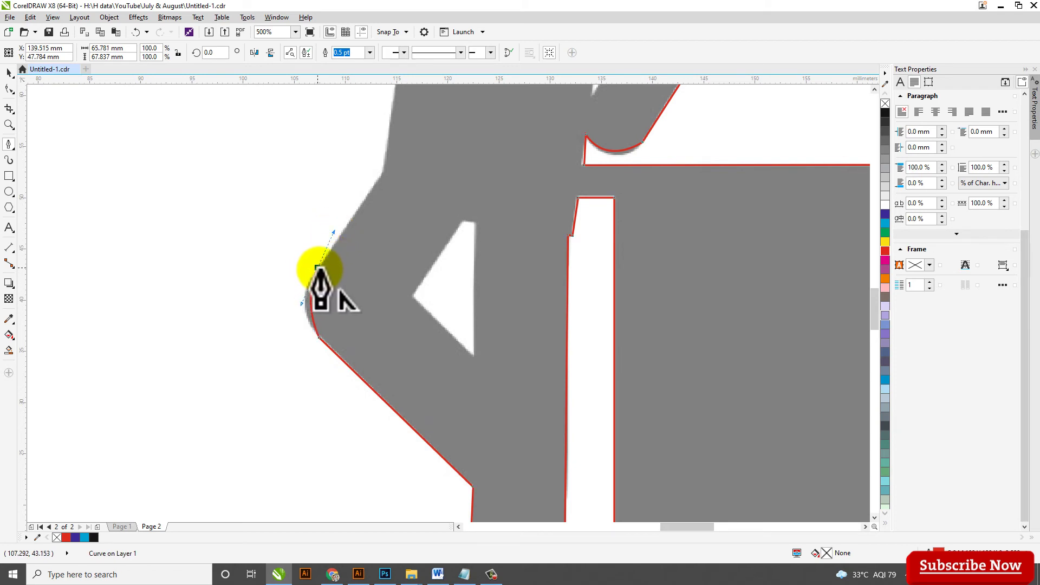
{"action": "key", "text": "ctrl+z"}
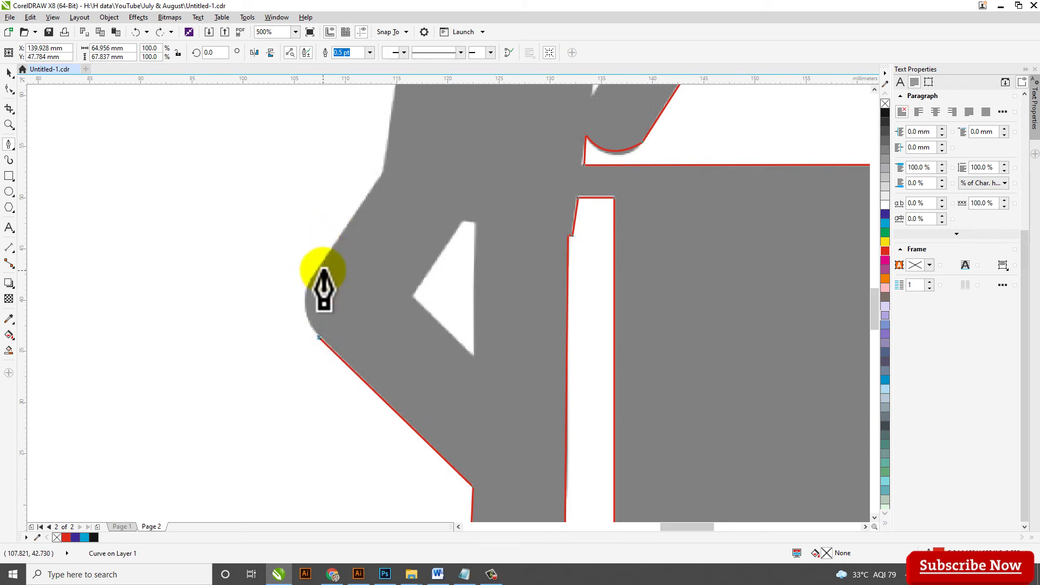
{"action": "left_click_drag", "start_coordinate": [319, 267], "coordinate": [350, 232]}
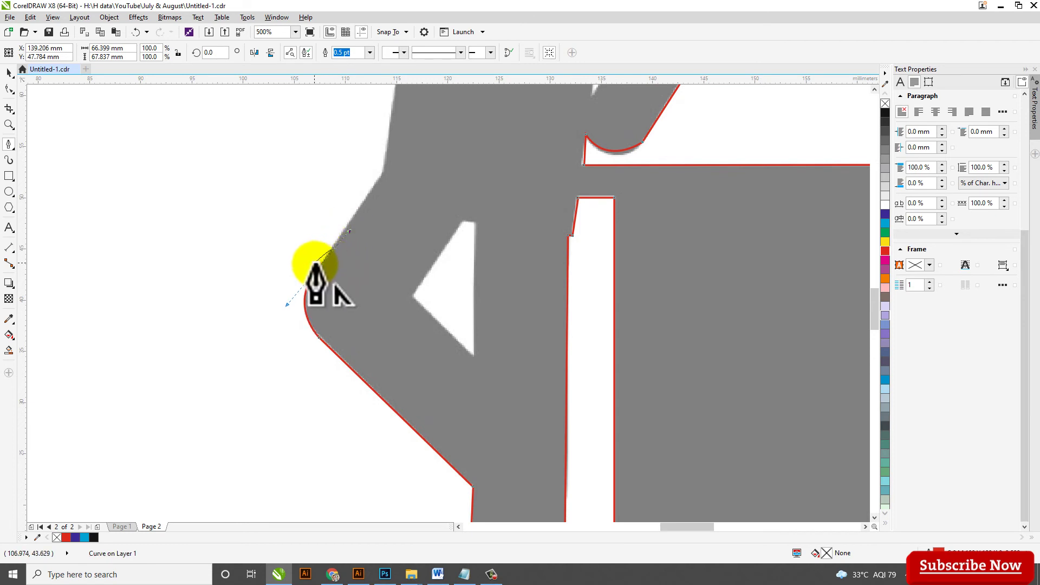
{"action": "scroll", "coordinate": [321, 285], "scroll_direction": "down", "scroll_amount": 2}
{"action": "scroll", "coordinate": [367, 220], "scroll_direction": "up", "scroll_amount": 2}
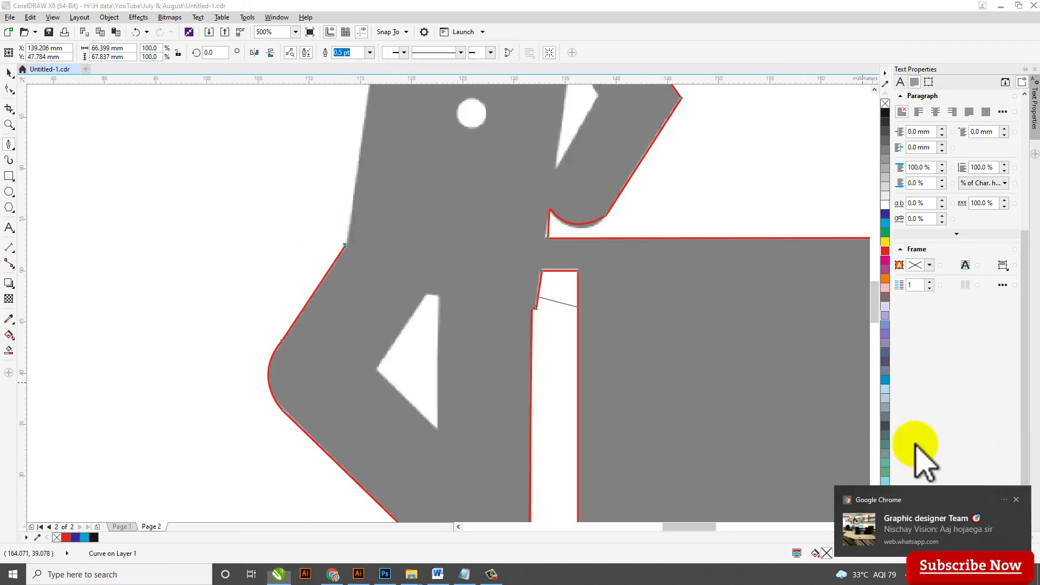
- Trace the torso's side from the hip to the armpit, then the raised arm's underside to the elbow
{"action": "scroll", "coordinate": [345, 306], "scroll_direction": "down", "scroll_amount": 2}
{"action": "scroll", "coordinate": [345, 306], "scroll_direction": "up", "scroll_amount": 2}
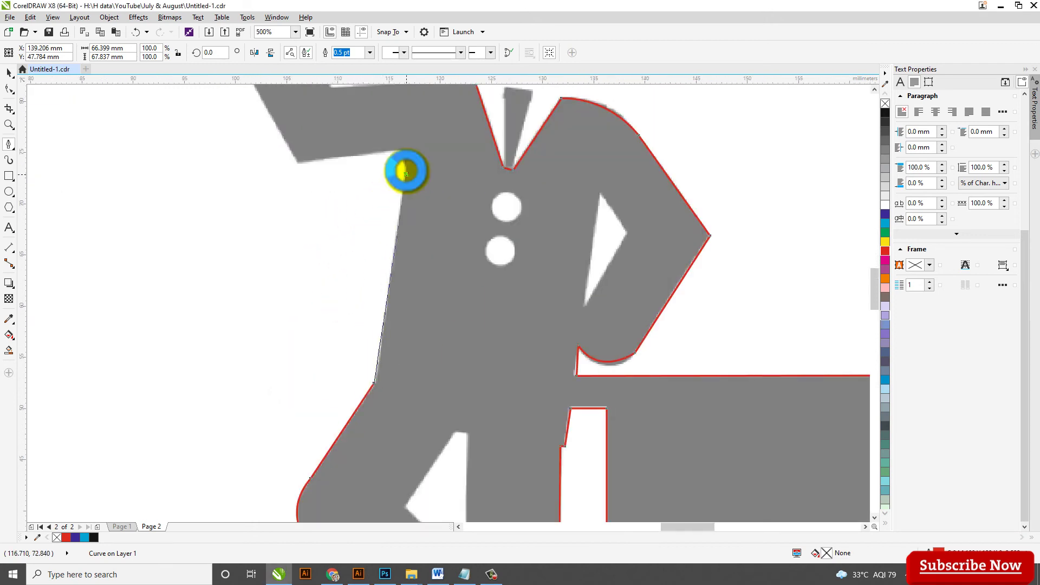
{"action": "left_click", "coordinate": [405, 173]}
{"action": "left_click", "coordinate": [402, 151]}
{"action": "scroll", "coordinate": [348, 174], "scroll_direction": "down", "scroll_amount": 2}
{"action": "scroll", "coordinate": [328, 199], "scroll_direction": "up", "scroll_amount": 2}
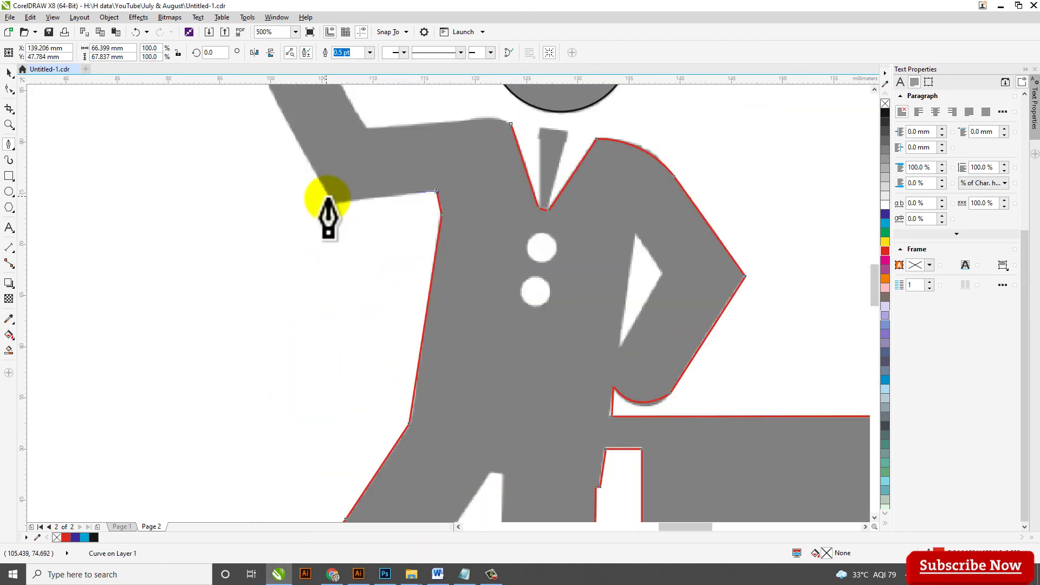
{"action": "left_click", "coordinate": [335, 202]}
- Trace the raised forearm's outer edge, curve around the hand and follow the pointer stick's outer edge up to its tip
{"action": "scroll", "coordinate": [335, 202], "scroll_direction": "down", "scroll_amount": 2}
{"action": "scroll", "coordinate": [343, 290], "scroll_direction": "up", "scroll_amount": 2}
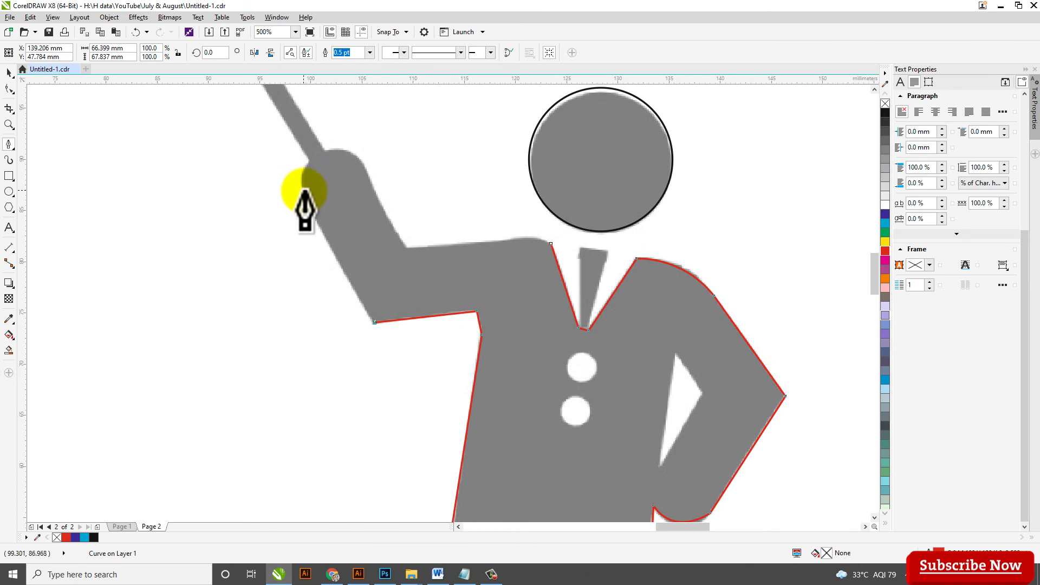
{"action": "scroll", "coordinate": [314, 230], "scroll_direction": "up", "scroll_amount": 2}
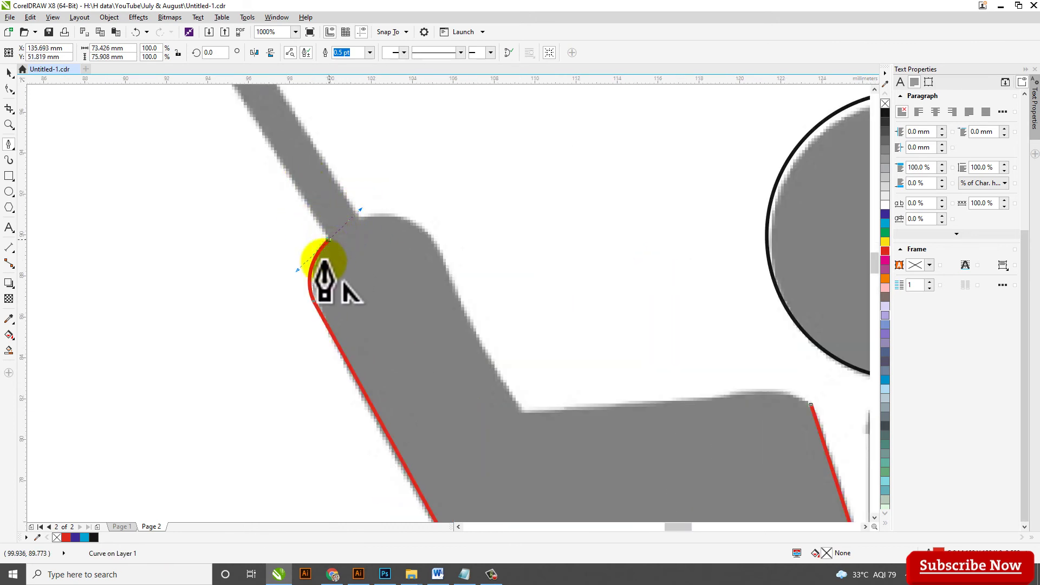
{"action": "scroll", "coordinate": [325, 262], "scroll_direction": "down", "scroll_amount": 3}
{"action": "scroll", "coordinate": [292, 217], "scroll_direction": "up", "scroll_amount": 2}
{"action": "left_click", "coordinate": [282, 200]}
- Curve the path around the pointer stick's rounded tip and trace its inner edge back down to the hand
{"action": "scroll", "coordinate": [282, 189], "scroll_direction": "up", "scroll_amount": 2}
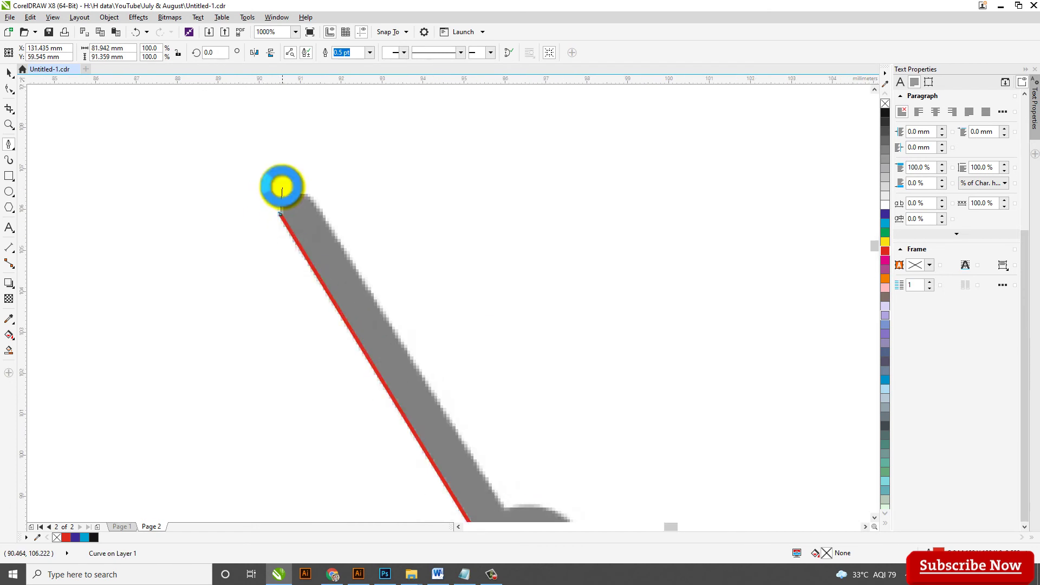
{"action": "left_click_drag", "start_coordinate": [299, 204], "coordinate": [329, 199]}
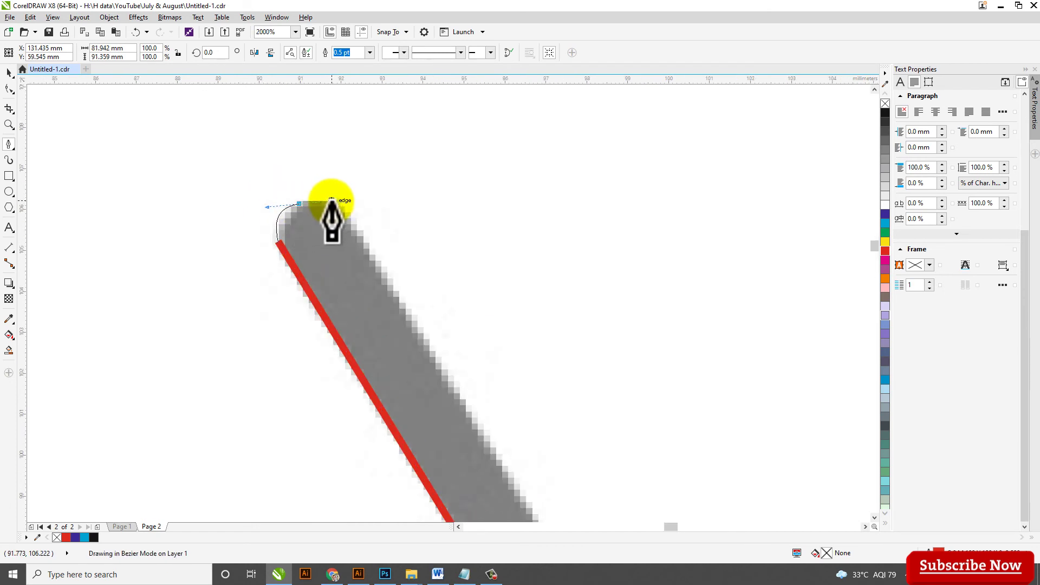
{"action": "left_click", "coordinate": [299, 203], "text": "alt"}
{"action": "left_click_drag", "start_coordinate": [348, 221], "coordinate": [364, 250]}
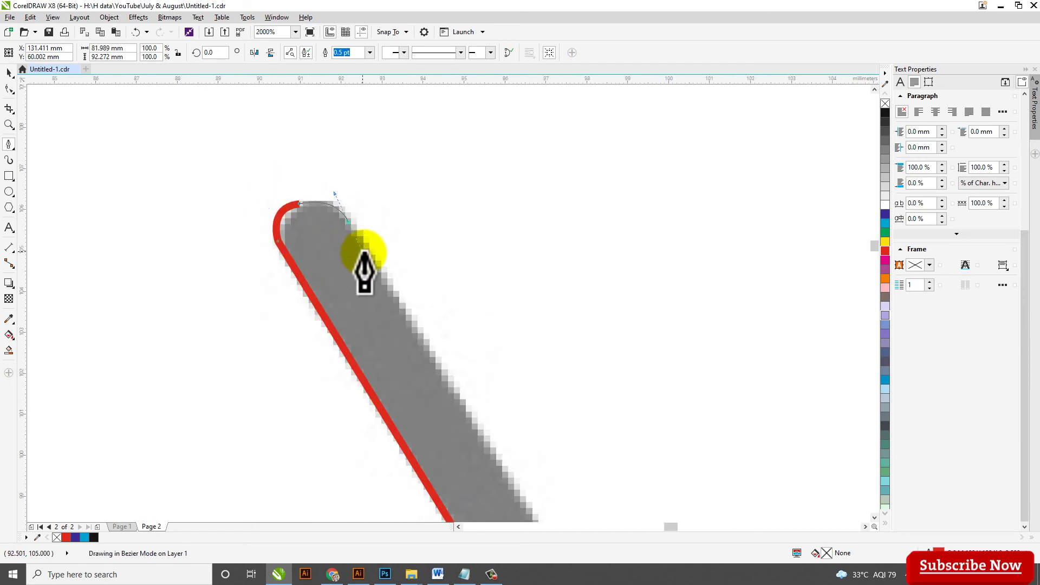
{"action": "double_click", "coordinate": [346, 223]}
{"action": "scroll", "coordinate": [348, 221], "scroll_direction": "down", "scroll_amount": 5}
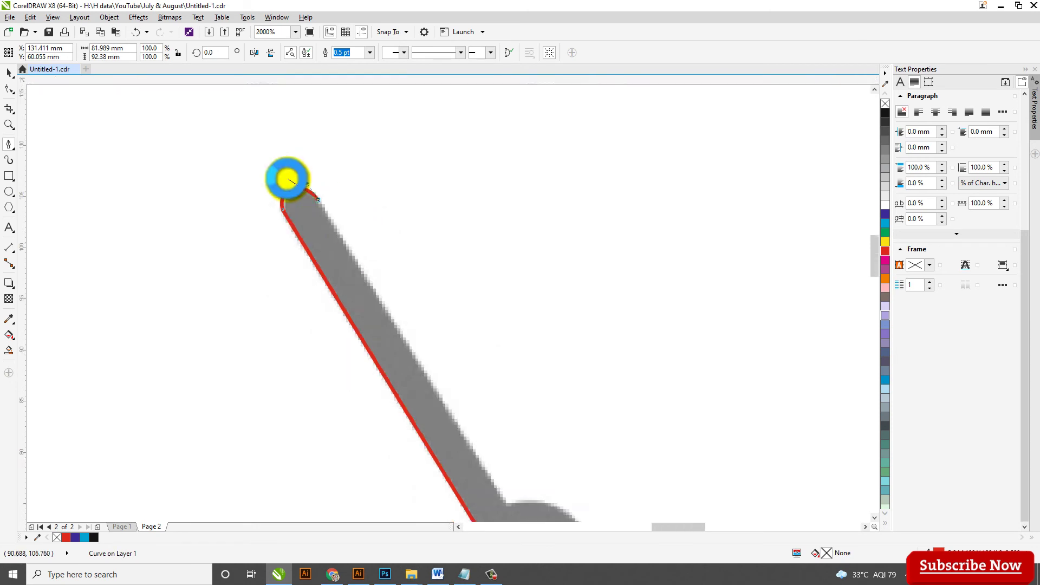
{"action": "scroll", "coordinate": [342, 262], "scroll_direction": "up", "scroll_amount": 3}
{"action": "left_click", "coordinate": [357, 264]}
- Curve around the top of the raised hand, trace the inner arm to the shoulder and close the body outline at the collar
{"action": "scroll", "coordinate": [321, 260], "scroll_direction": "down", "scroll_amount": 4}
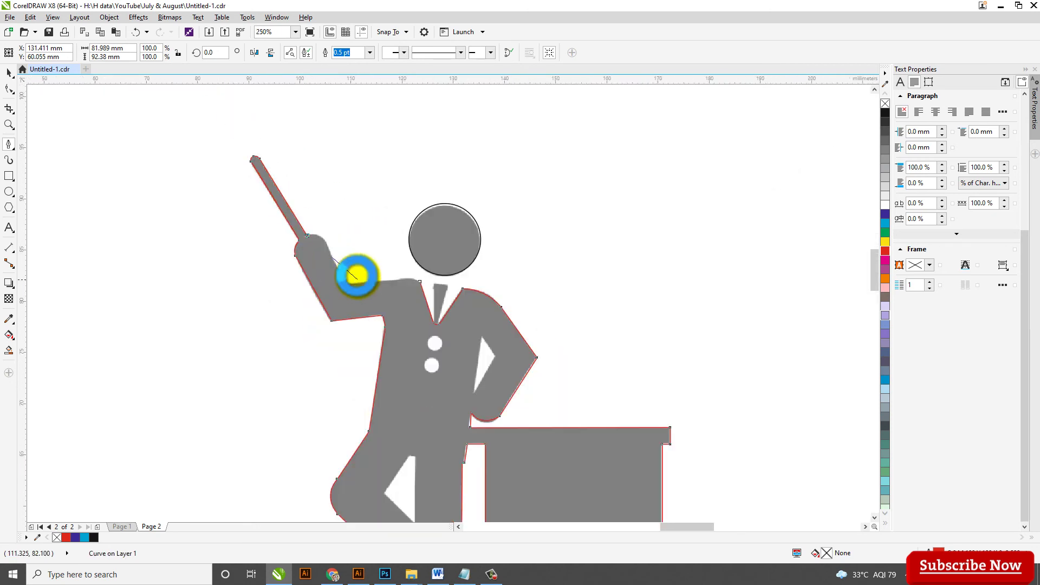
{"action": "scroll", "coordinate": [353, 274], "scroll_direction": "up", "scroll_amount": 2}
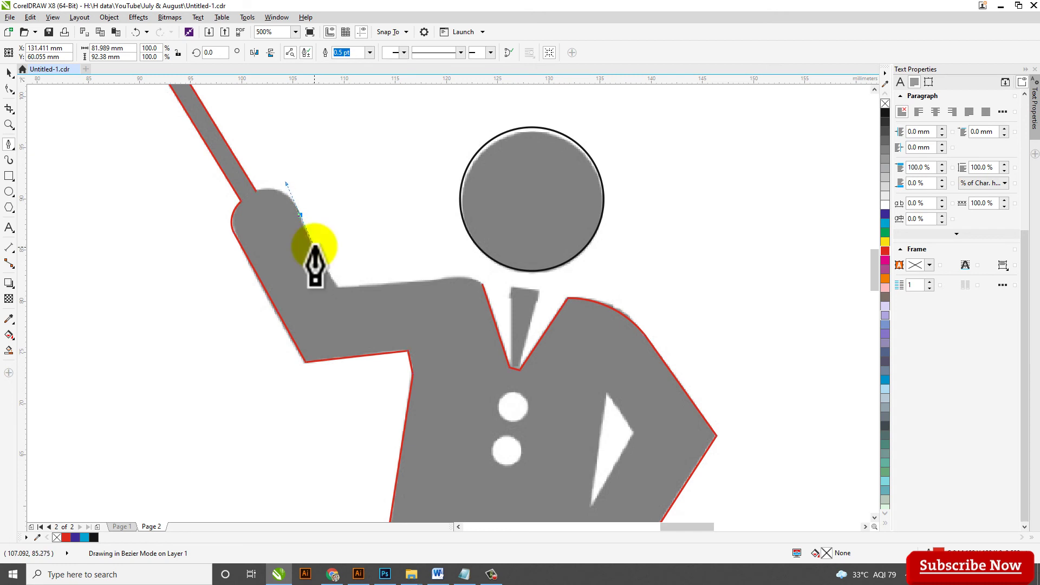
{"action": "left_click", "coordinate": [299, 215]}
{"action": "double_click", "coordinate": [340, 289]}
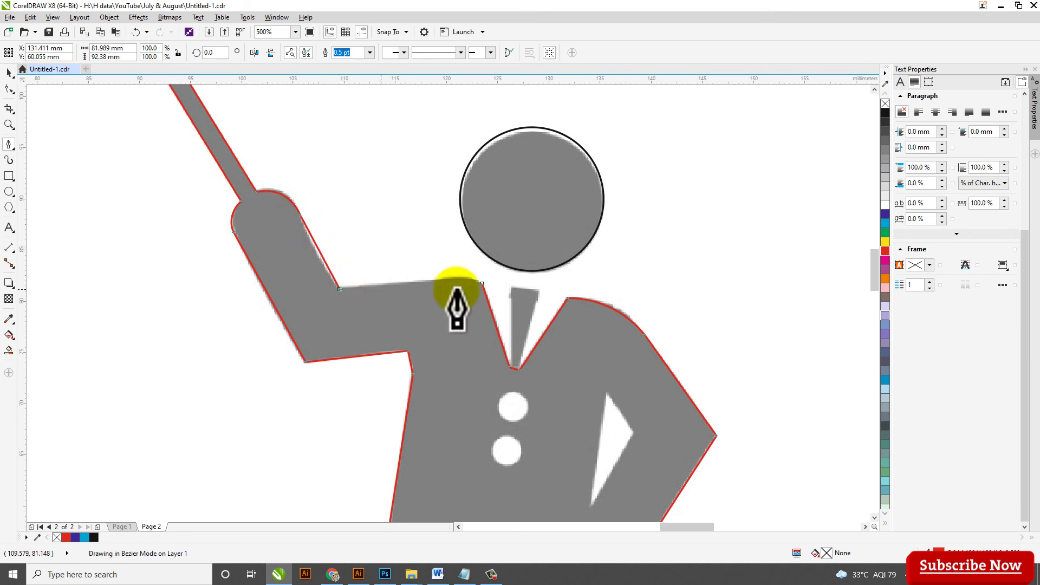
{"action": "left_click", "coordinate": [458, 279]}
{"action": "scroll", "coordinate": [458, 279], "scroll_direction": "up", "scroll_amount": 2}
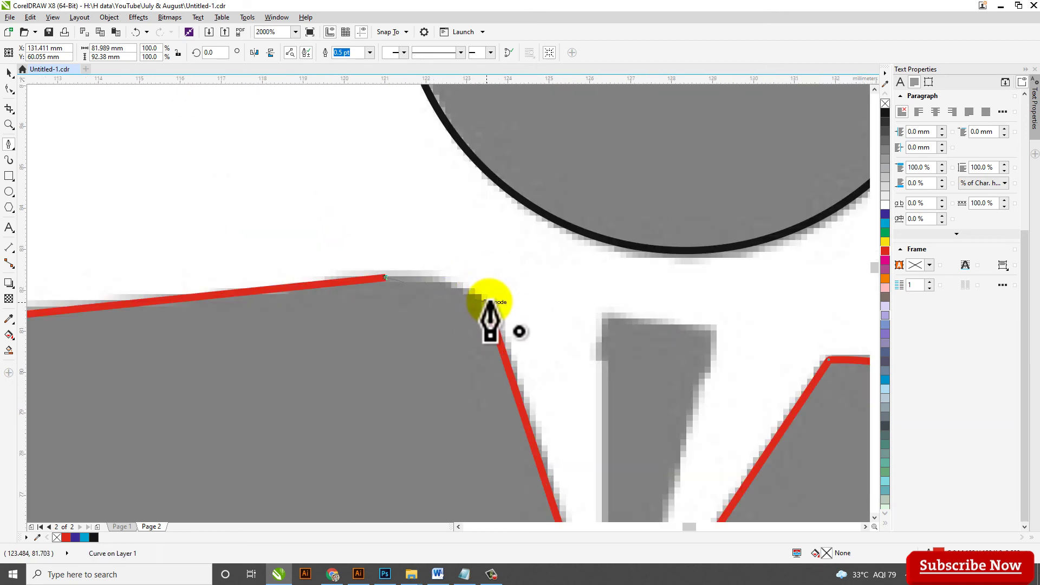
{"action": "left_click", "coordinate": [487, 302]}
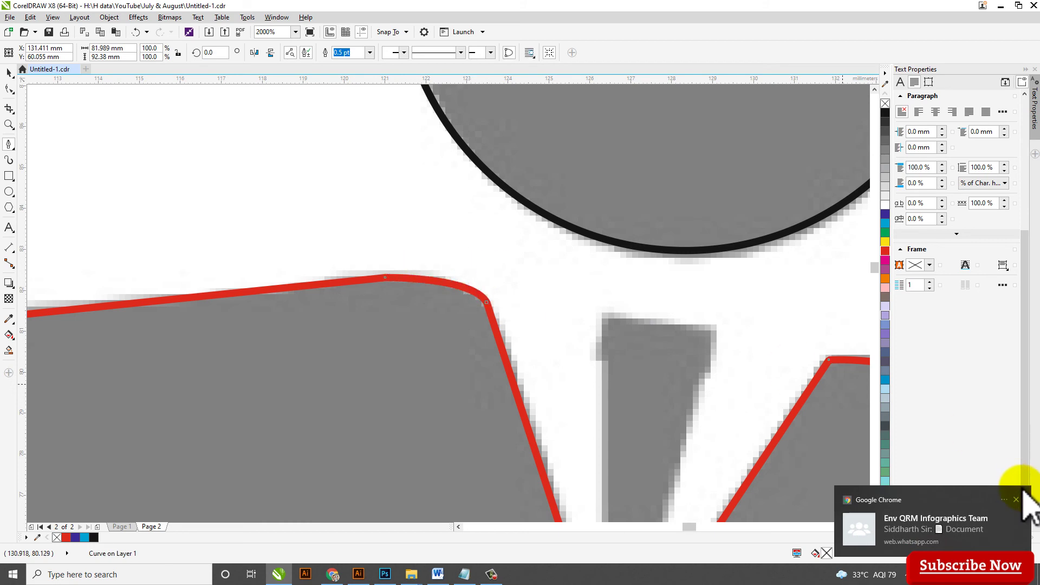
- Trace the tie inside the collar opening as a separate closed four-cornered shape
{"action": "scroll", "coordinate": [431, 281], "scroll_direction": "down", "scroll_amount": 1}
{"action": "scroll", "coordinate": [479, 271], "scroll_direction": "down", "scroll_amount": 1}
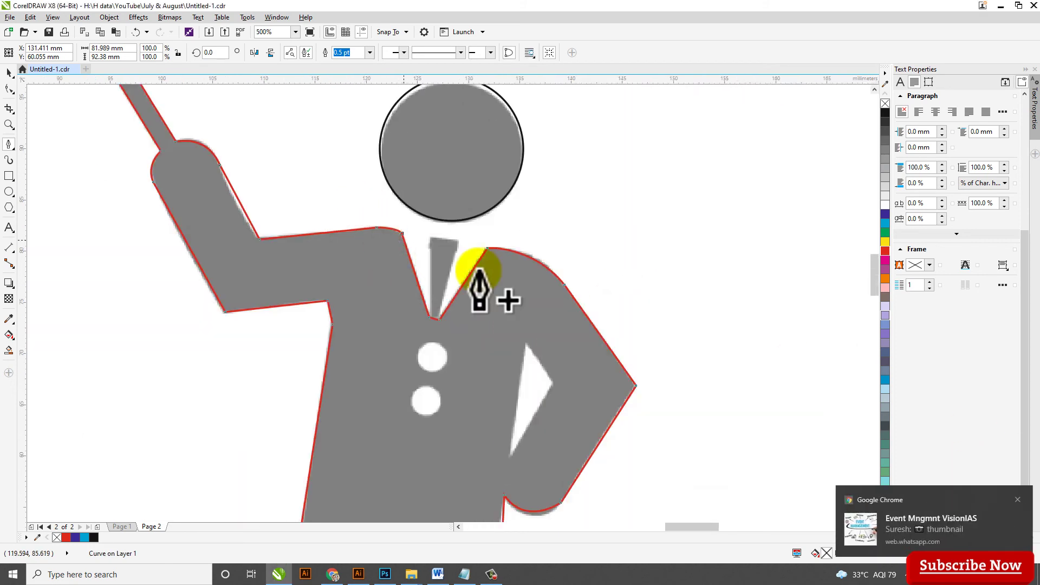
{"action": "left_click", "coordinate": [1016, 500]}
{"action": "scroll", "coordinate": [447, 267], "scroll_direction": "up", "scroll_amount": 1}
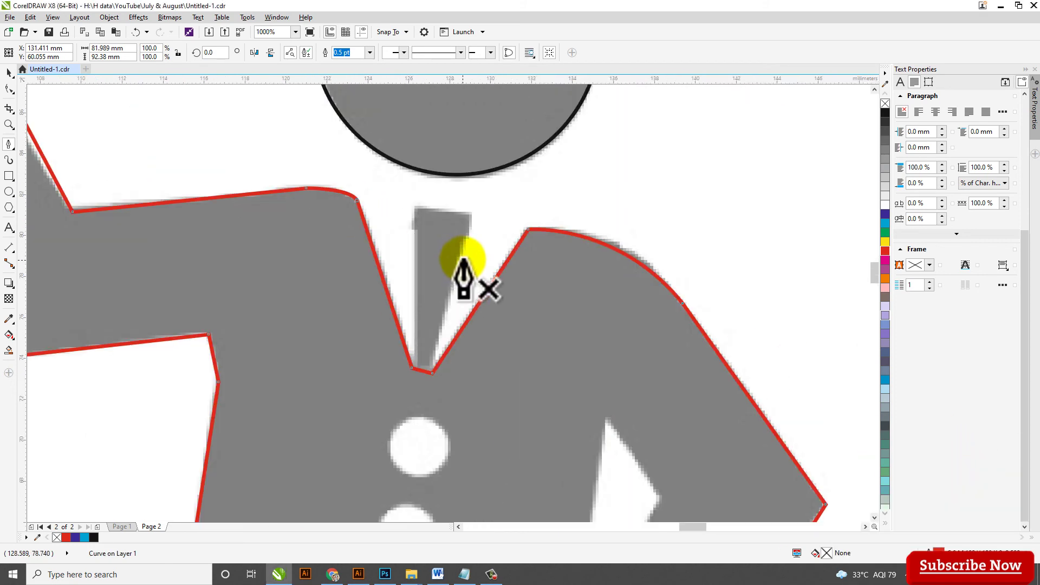
{"action": "key", "text": "space"}
{"action": "left_click", "coordinate": [590, 197]}
{"action": "scroll", "coordinate": [428, 259], "scroll_direction": "up", "scroll_amount": 1}
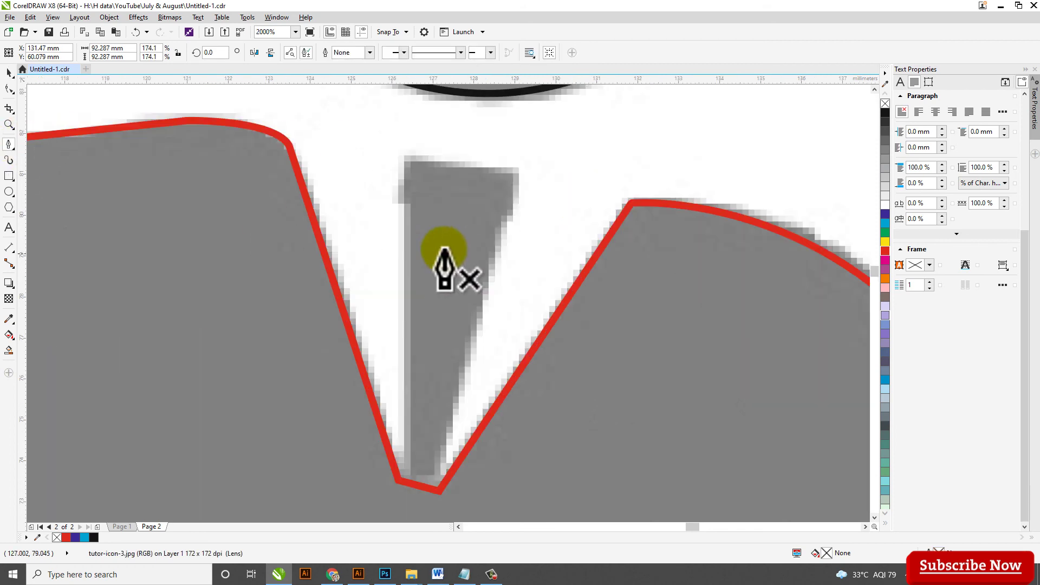
{"action": "left_click", "coordinate": [518, 174]}
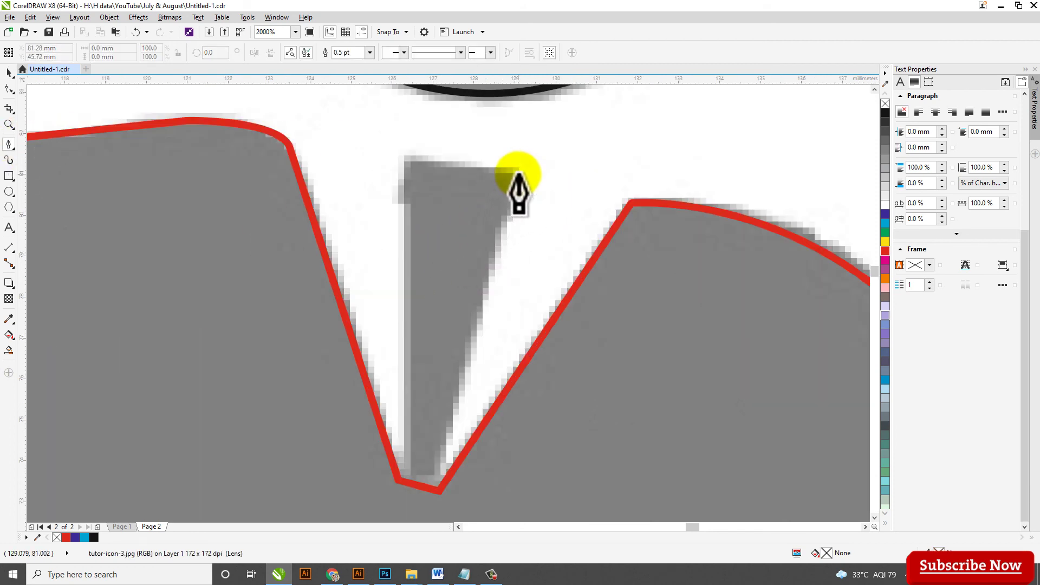
{"action": "left_click", "coordinate": [440, 489]}
{"action": "left_click", "coordinate": [408, 482]}
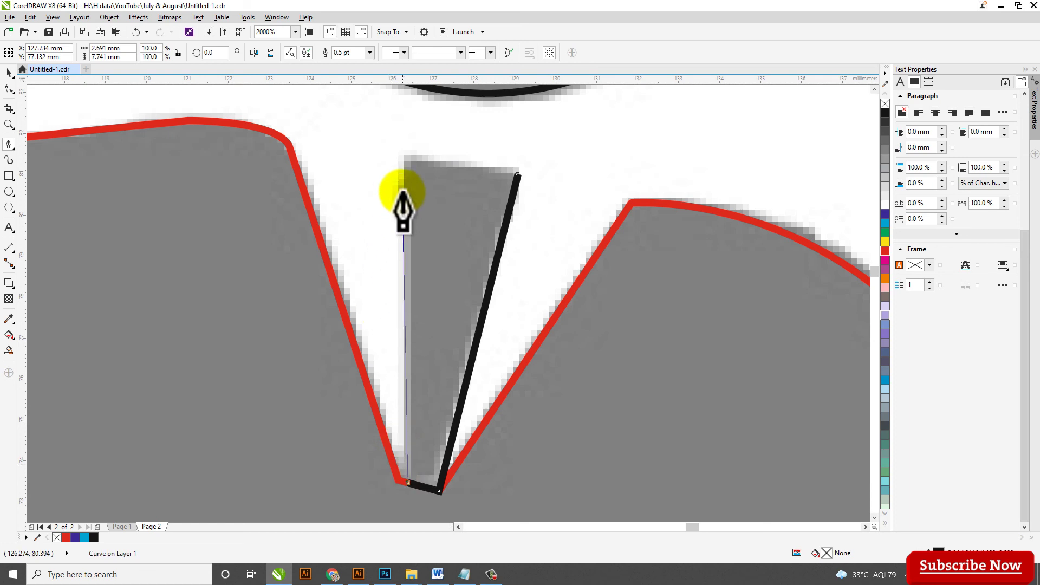
{"action": "left_click", "coordinate": [404, 158]}
{"action": "left_click", "coordinate": [518, 174]}
{"action": "scroll", "coordinate": [429, 208], "scroll_direction": "down", "scroll_amount": 4}
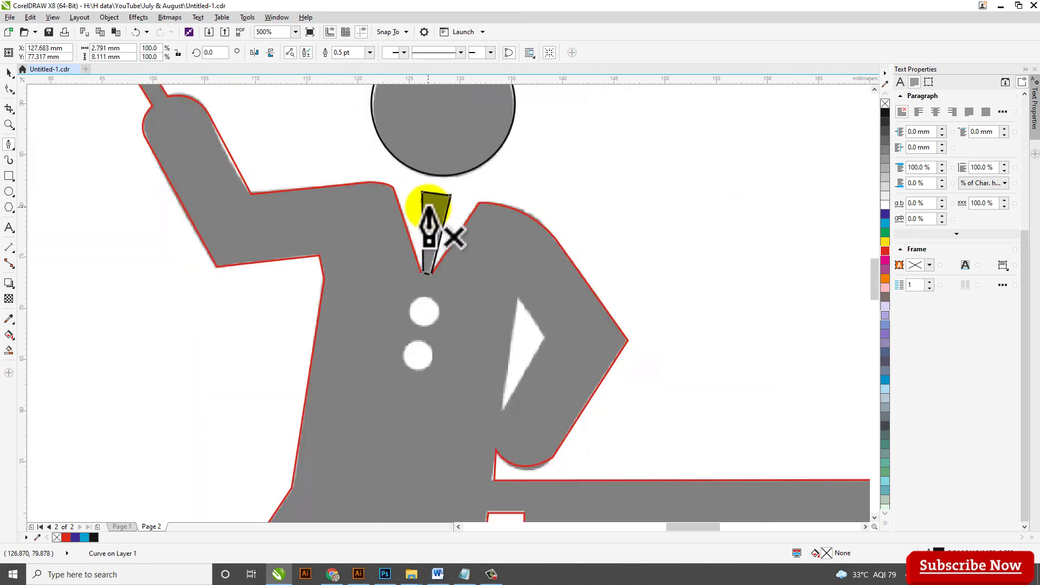
- Draw a circle about 2.91 mm in diameter over the upper jacket button and place a copy over the lower button
{"action": "key", "text": "space"}
{"action": "left_click", "coordinate": [534, 223]}
{"action": "scroll", "coordinate": [386, 227], "scroll_direction": "up", "scroll_amount": 1}
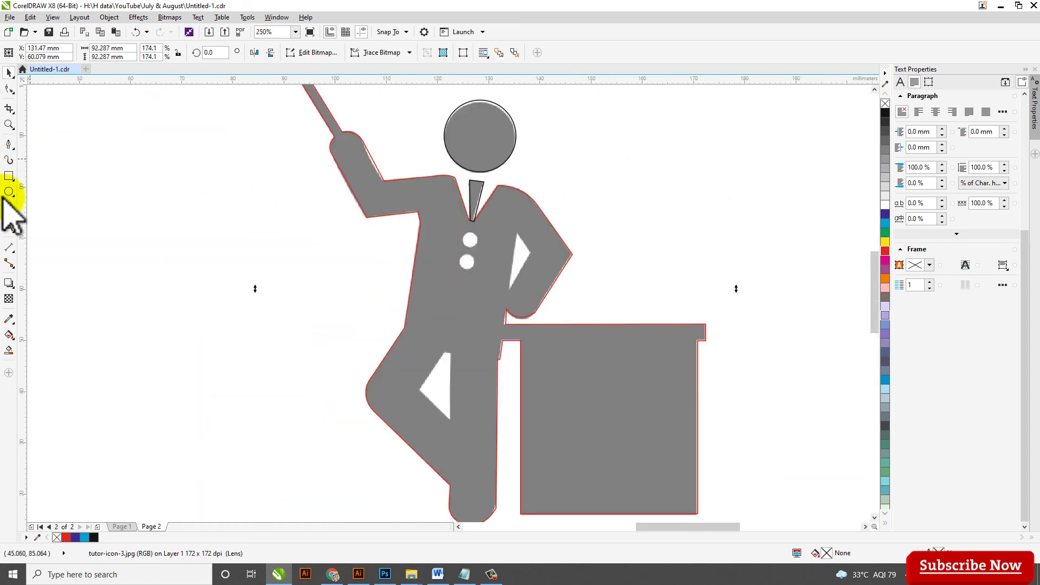
{"action": "scroll", "coordinate": [506, 239], "scroll_direction": "up", "scroll_amount": 4}
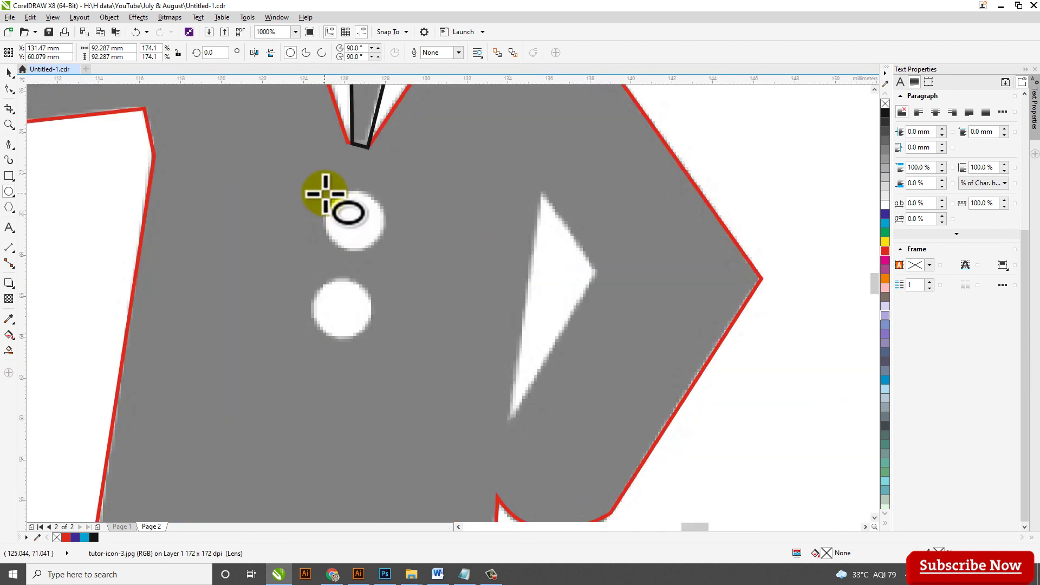
{"action": "mouse_move", "coordinate": [325, 194]}
{"action": "left_mouse_down"}
{"action": "mouse_move", "coordinate": [379, 232]}
{"action": "mouse_move", "coordinate": [386, 253]}
{"action": "left_mouse_up"}
{"action": "key", "text": "space"}
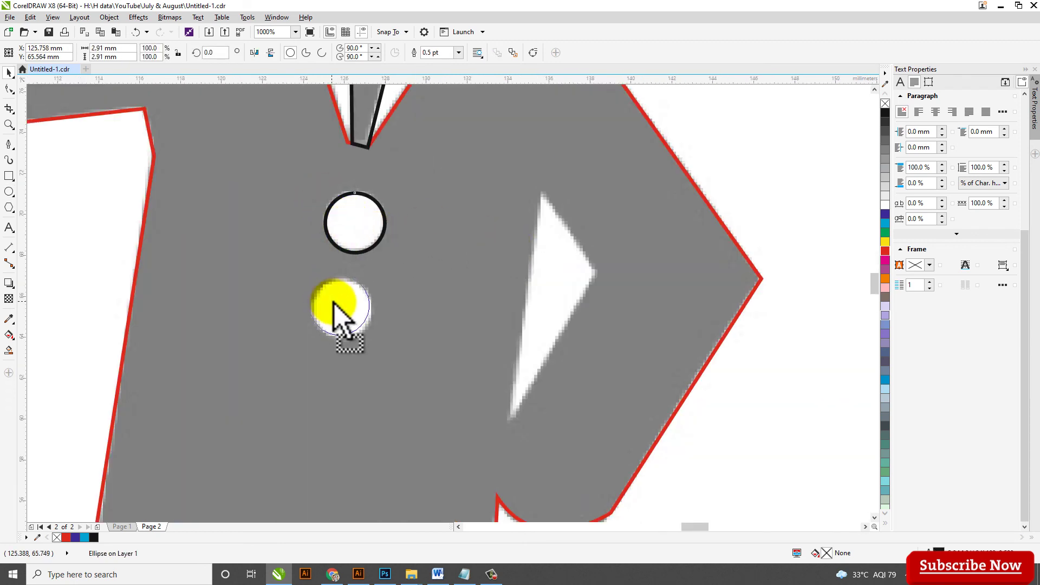
- Trace the white gap between the bent arm and the jacket as a closed triangle about 4.3 mm wide and 11.2 mm high
{"action": "scroll", "coordinate": [346, 261], "scroll_direction": "down", "scroll_amount": 2}
{"action": "scroll", "coordinate": [478, 236], "scroll_direction": "up", "scroll_amount": 2}
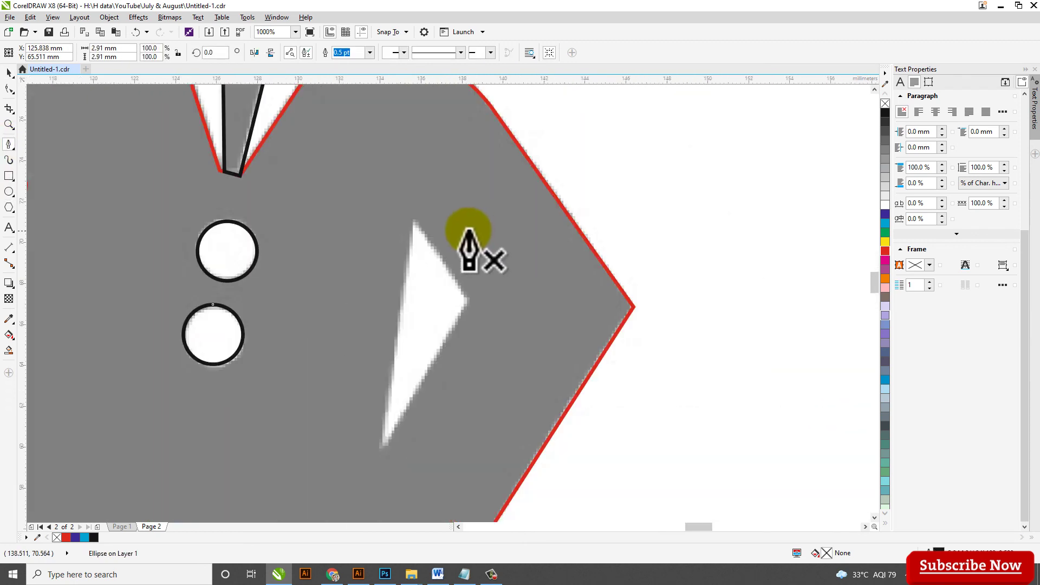
{"action": "left_click", "coordinate": [412, 219]}
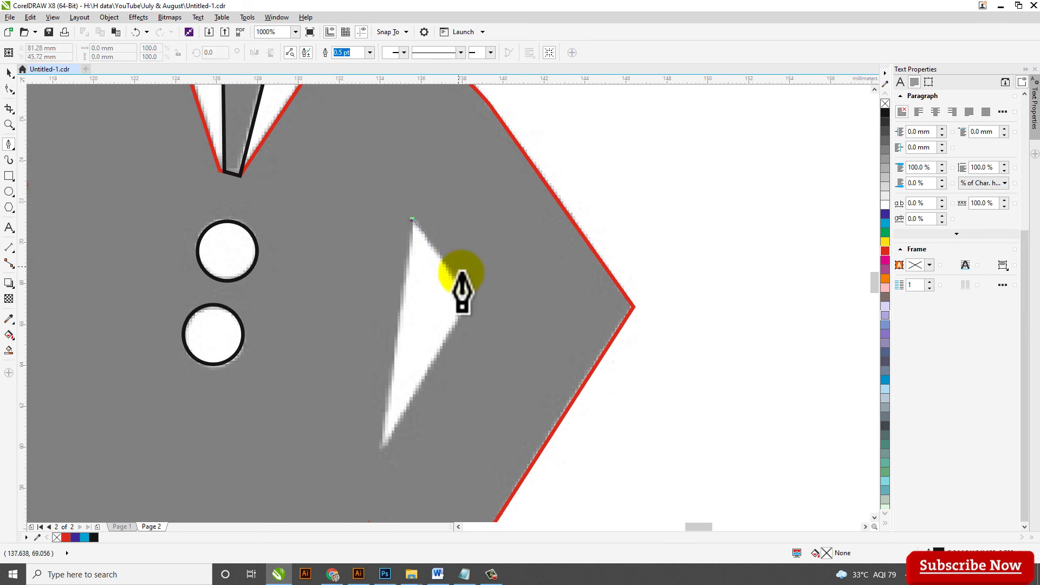
{"action": "left_click", "coordinate": [469, 299]}
{"action": "left_click", "coordinate": [383, 446]}
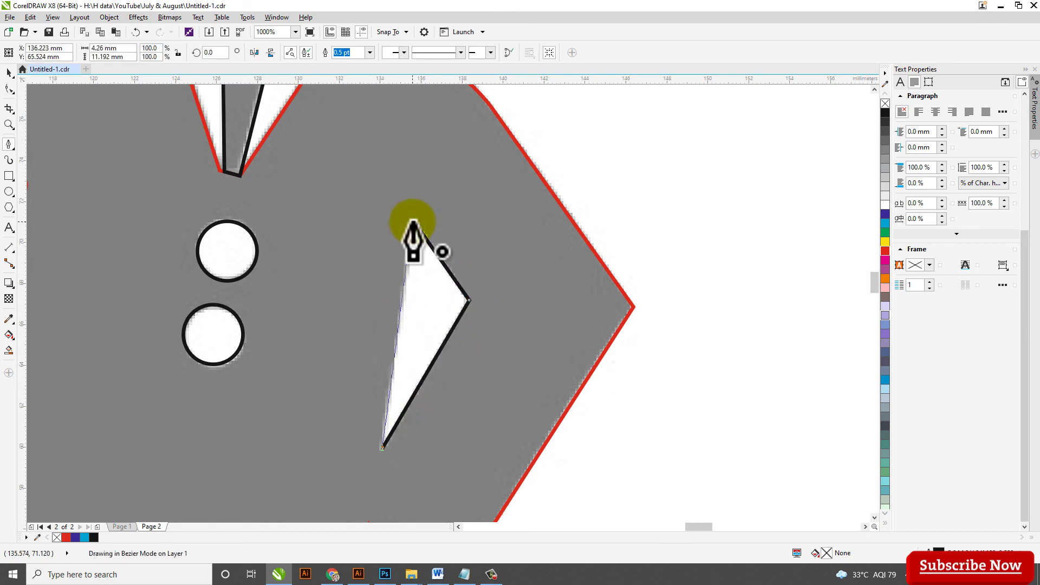
{"action": "left_click", "coordinate": [413, 222]}
- Trace the white gap between the legs as a closed four-cornered shape about 6.2 mm wide and 13.3 mm high
{"action": "scroll", "coordinate": [430, 232], "scroll_direction": "down", "scroll_amount": 3}
{"action": "scroll", "coordinate": [342, 349], "scroll_direction": "up", "scroll_amount": 3}
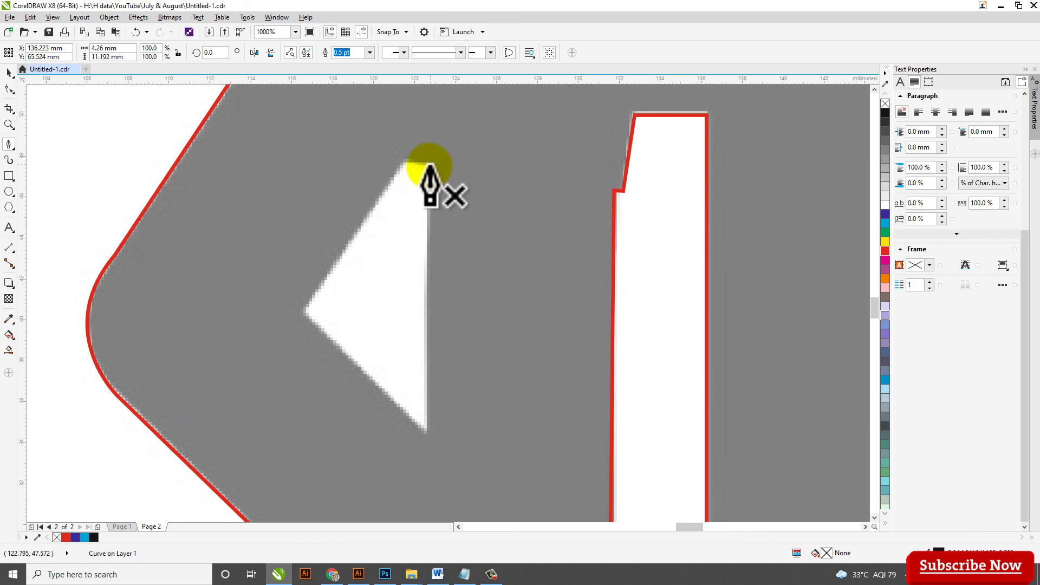
{"action": "left_click", "coordinate": [429, 165]}
{"action": "left_click", "coordinate": [430, 433]}
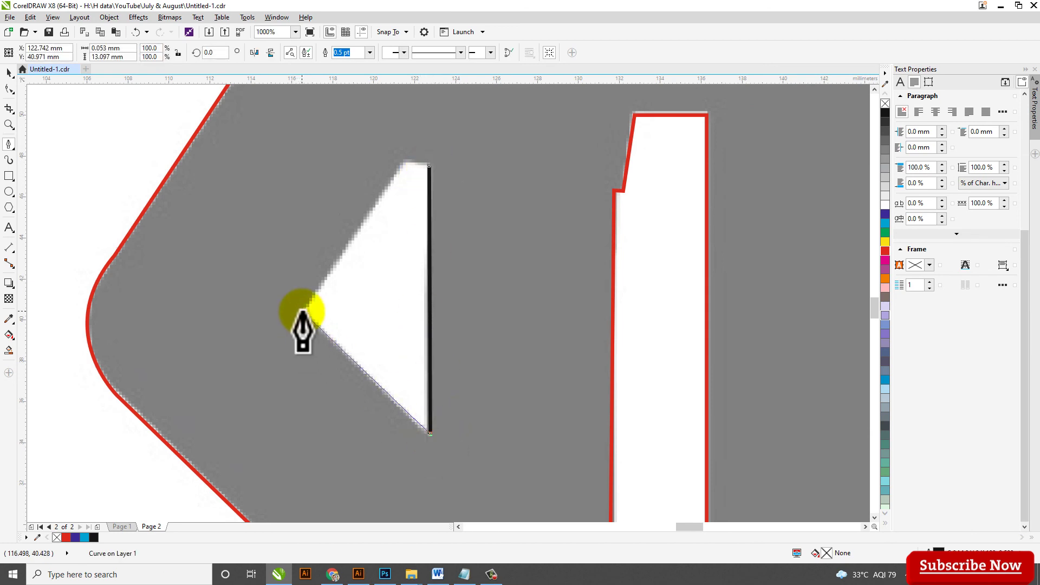
{"action": "left_click", "coordinate": [302, 312]}
{"action": "left_click", "coordinate": [402, 163]}
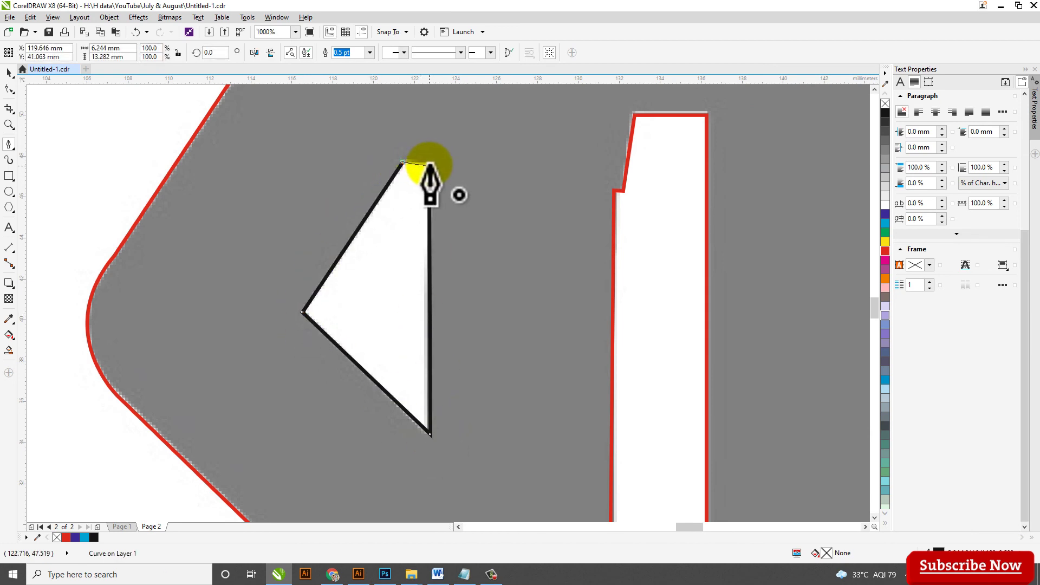
{"action": "left_click", "coordinate": [430, 166]}
- Move the tutor source image off the page, away from the traced outlines
{"action": "scroll", "coordinate": [444, 236], "scroll_direction": "down", "scroll_amount": 4}
{"action": "key", "text": "space"}
{"action": "left_click", "coordinate": [498, 201]}
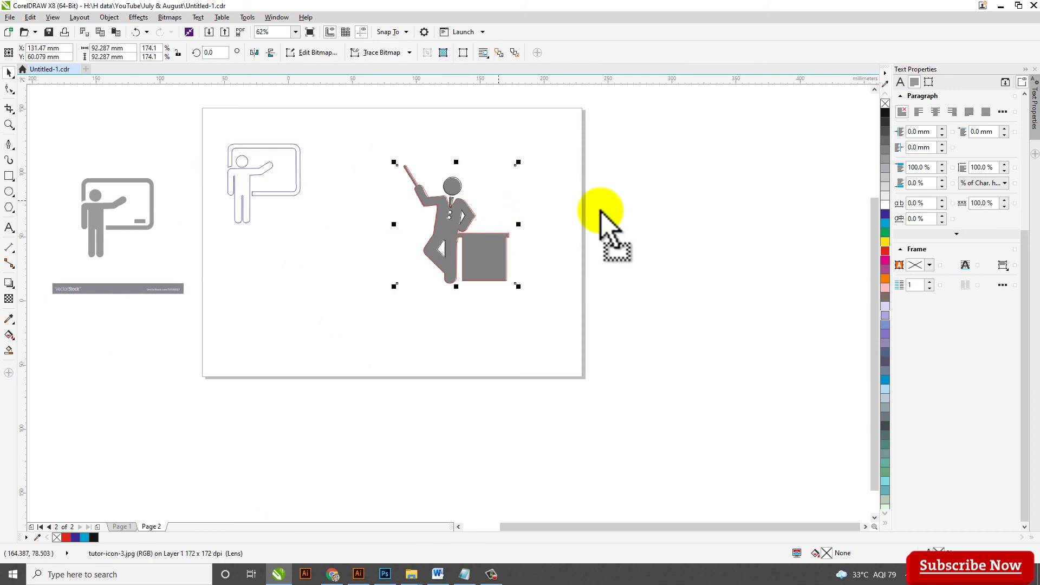
{"action": "left_click_drag", "start_coordinate": [601, 211], "coordinate": [782, 211]}
- Give all traced outlines of the tutor figure a cyan outline colour and an outline width of 1.5 pt
{"action": "scroll", "coordinate": [508, 210], "scroll_direction": "up", "scroll_amount": 1}
{"action": "key", "text": "Escape"}
{"action": "left_click_drag", "start_coordinate": [275, 111], "coordinate": [558, 407]}
{"action": "right_click", "coordinate": [885, 223]}
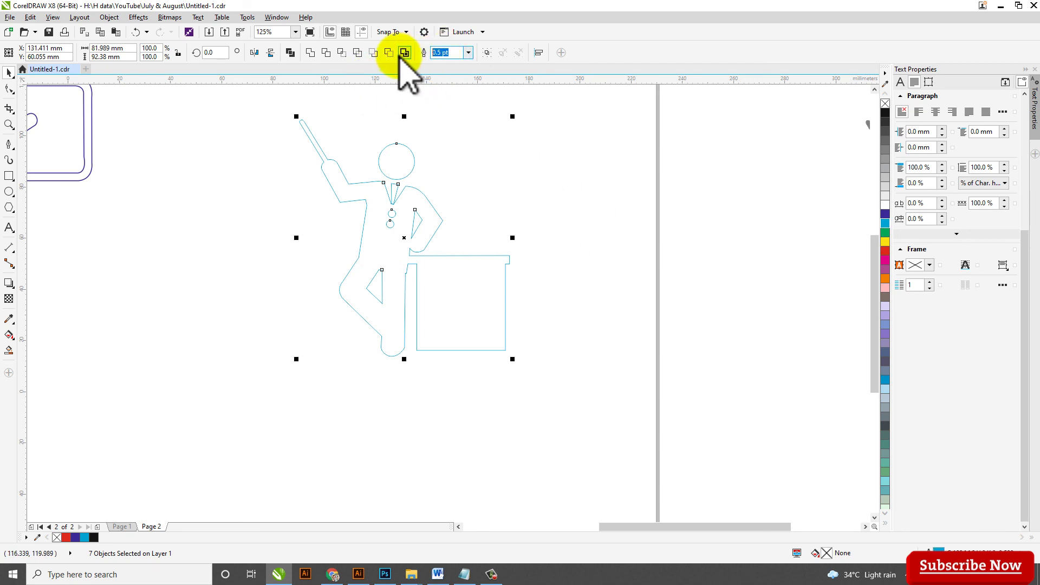
{"action": "key", "text": "Return"}
{"action": "left_click", "coordinate": [549, 187]}
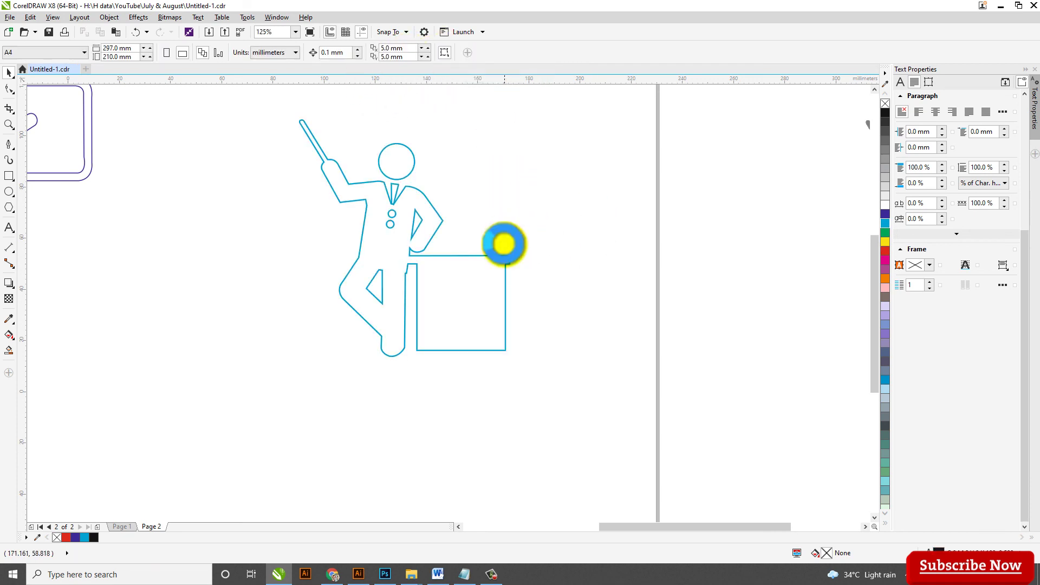
- Bring the tutor image back onto the lower page, place its traced outline beside it and shift the pair towards the page's right edge
{"action": "scroll", "coordinate": [504, 245], "scroll_direction": "down", "scroll_amount": 1}
{"action": "scroll", "coordinate": [462, 180], "scroll_direction": "up", "scroll_amount": 1}
{"action": "scroll", "coordinate": [441, 195], "scroll_direction": "down", "scroll_amount": 3}
{"action": "left_click_drag", "start_coordinate": [754, 274], "coordinate": [364, 338]}
{"action": "left_click_drag", "start_coordinate": [542, 373], "coordinate": [345, 159]}
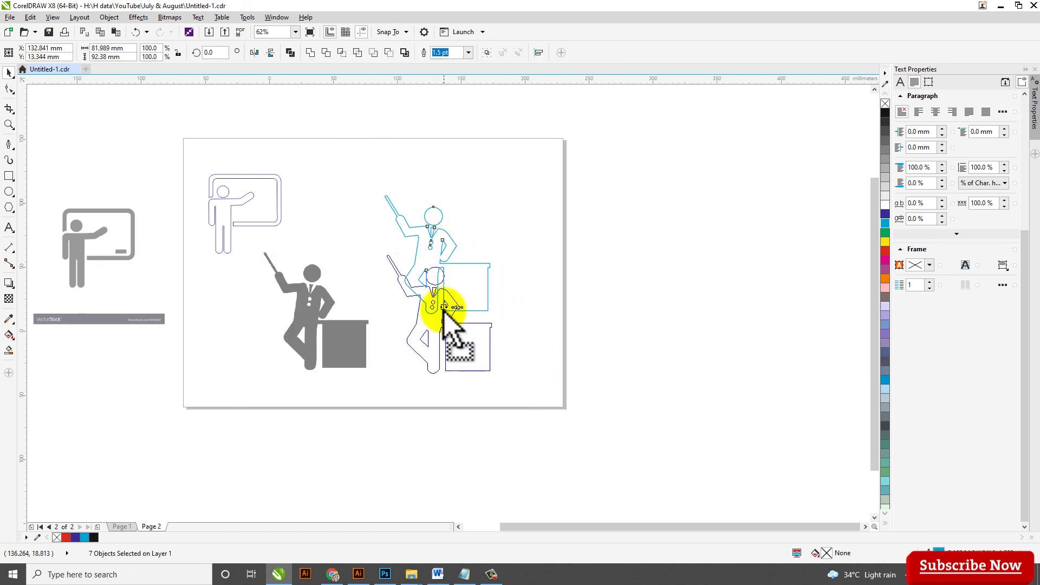
{"action": "left_click_drag", "start_coordinate": [433, 310], "coordinate": [436, 307]}
{"action": "left_click_drag", "start_coordinate": [543, 415], "coordinate": [237, 239]}
{"action": "left_click_drag", "start_coordinate": [335, 318], "coordinate": [542, 328]}
- Move the whiteboard teacher's traced outline and its source image to the right so they sit side by side on the upper page
{"action": "left_click_drag", "start_coordinate": [145, 132], "coordinate": [286, 259]}
{"action": "left_click_drag", "start_coordinate": [238, 217], "coordinate": [358, 211]}
{"action": "left_click_drag", "start_coordinate": [146, 220], "coordinate": [263, 221]}
{"action": "key", "text": "z"}
{"action": "left_click_drag", "start_coordinate": [137, 133], "coordinate": [641, 415]}
{"action": "key", "text": "space"}
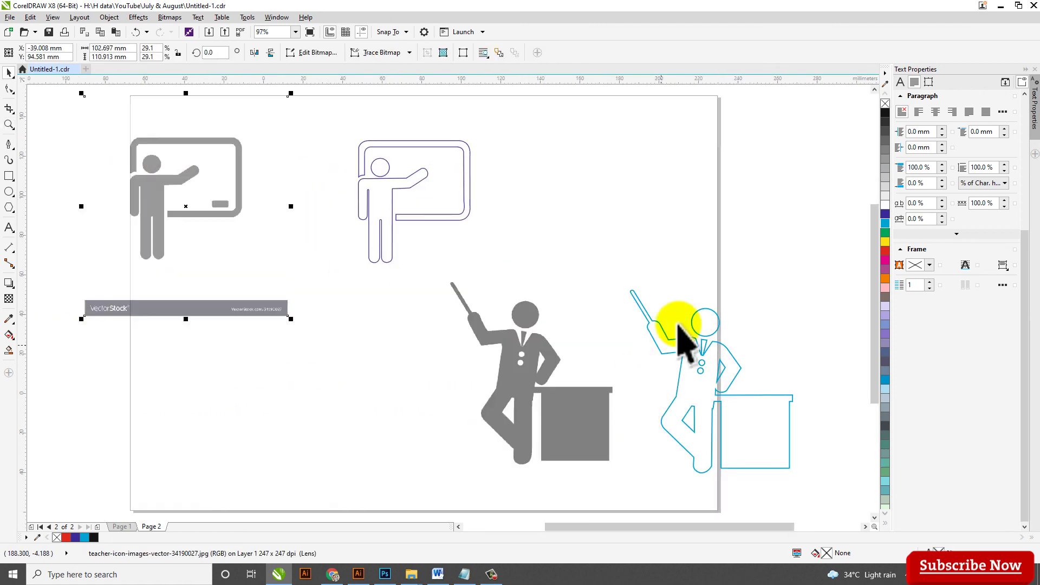
{"action": "left_click", "coordinate": [737, 251]}
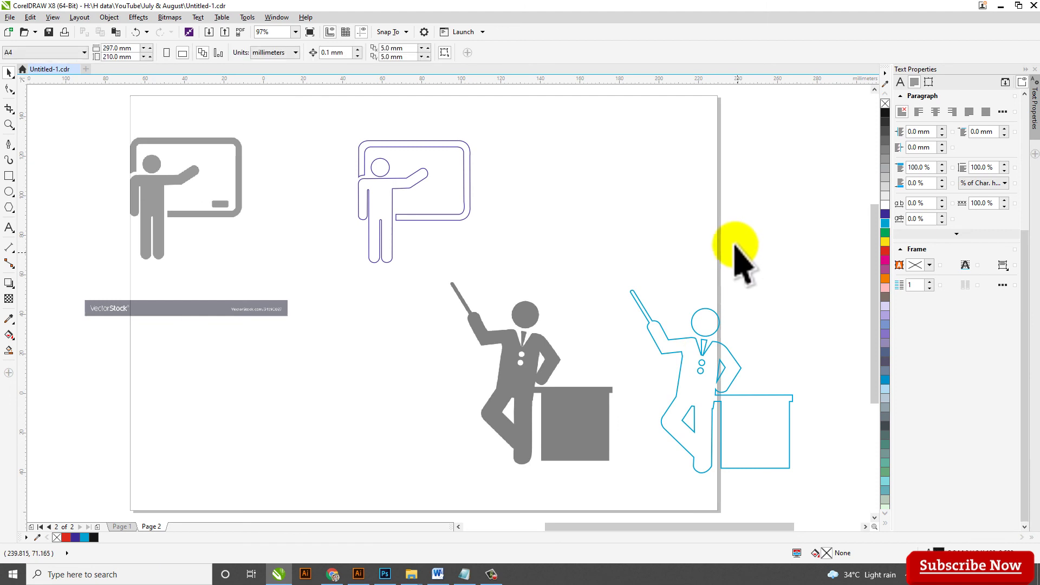